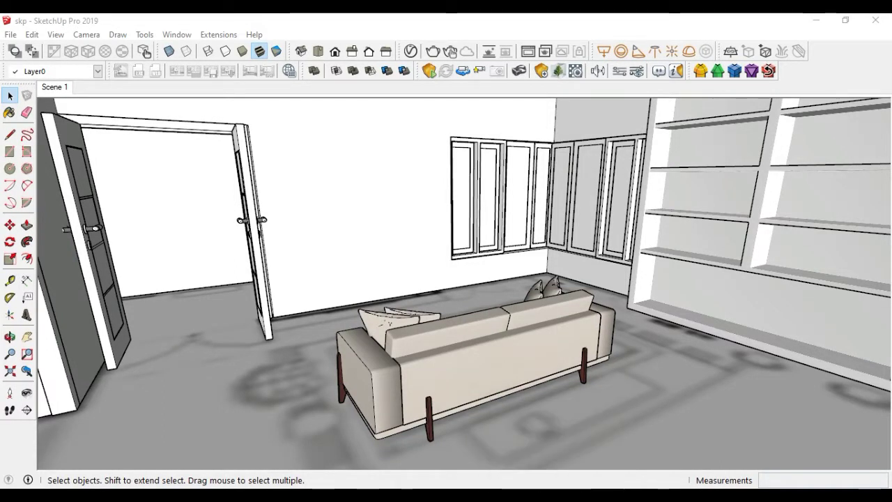
Orbit the living-room view to frame the area around the sofa
{"action": "mouse_move", "coordinate": [498, 405]}
{"action": "middle_mouse_down", "text": "shift"}
{"action": "mouse_move", "coordinate": [461, 349]}
{"action": "mouse_move", "coordinate": [476, 379]}
{"action": "middle_mouse_up", "text": "shift"}
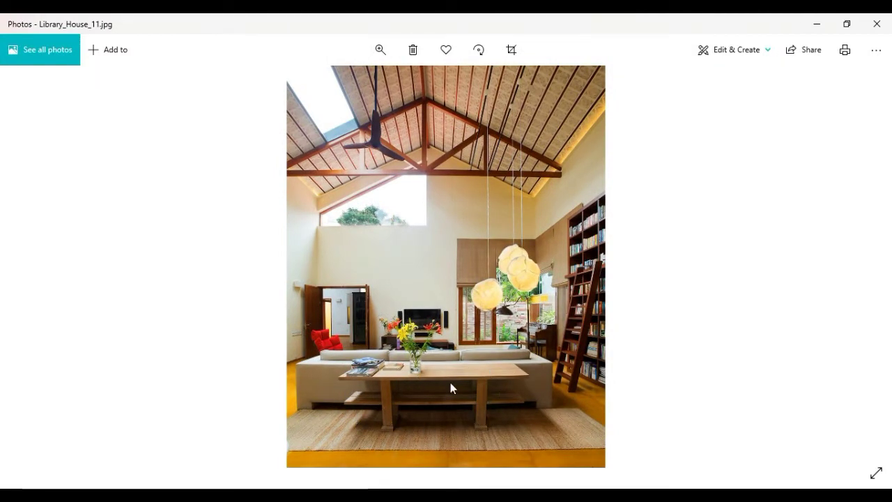
{"action": "key", "text": "Left"}
{"action": "key", "text": "Right"}
{"action": "key", "text": "Right"}
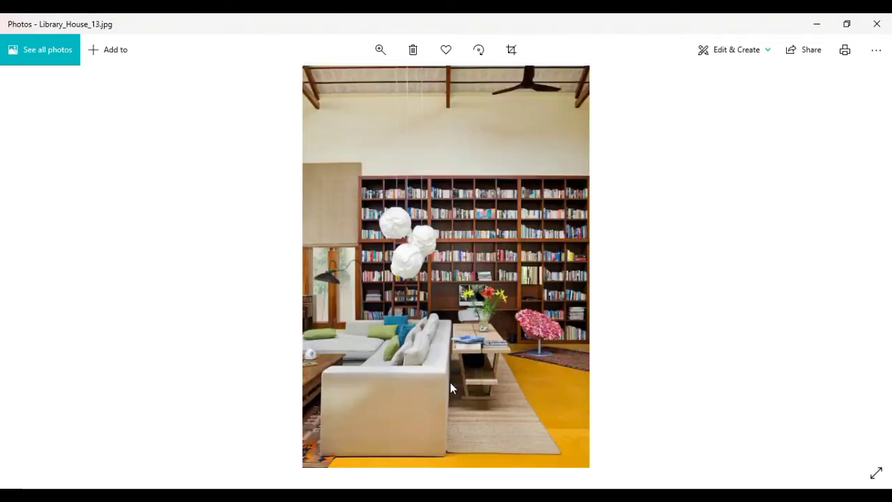
{"action": "scroll", "coordinate": [450, 383], "scroll_direction": "down", "scroll_amount": 2}
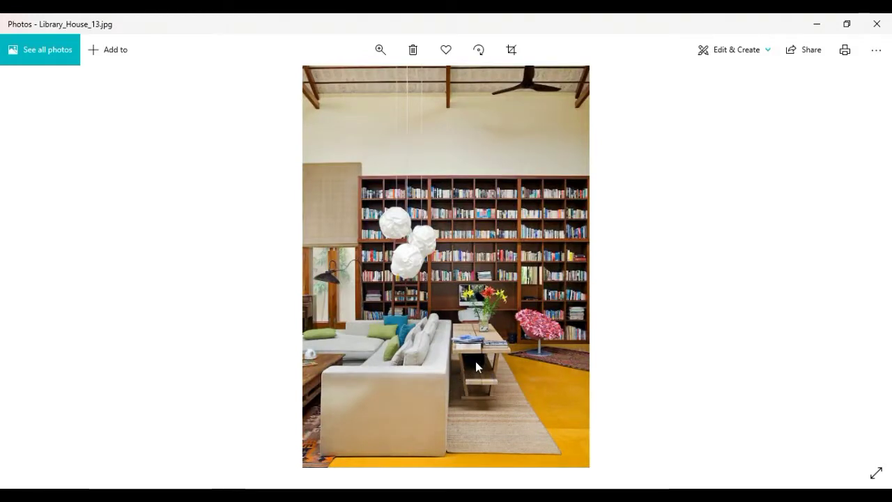
{"action": "scroll", "coordinate": [476, 361], "scroll_direction": "down", "scroll_amount": 1}
{"action": "scroll", "coordinate": [476, 362], "scroll_direction": "up", "scroll_amount": 2}
{"action": "scroll", "coordinate": [477, 362], "scroll_direction": "down", "scroll_amount": 1}
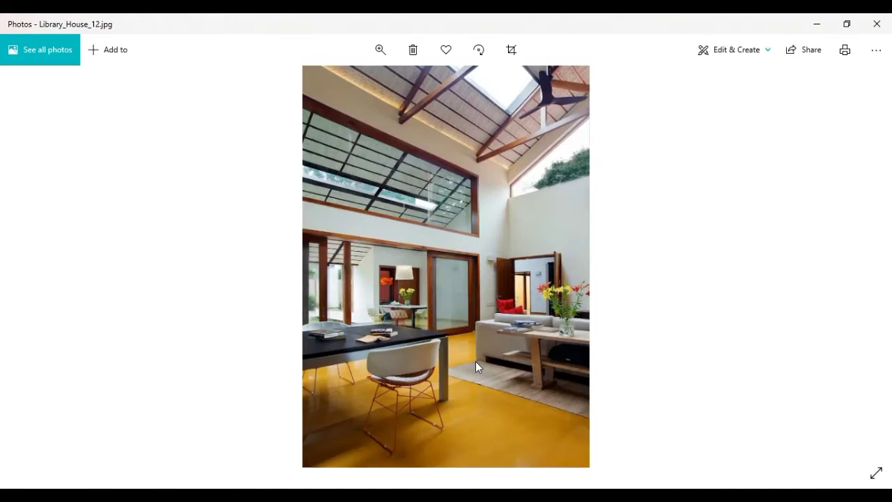
{"action": "scroll", "coordinate": [475, 366], "scroll_direction": "up", "scroll_amount": 1}
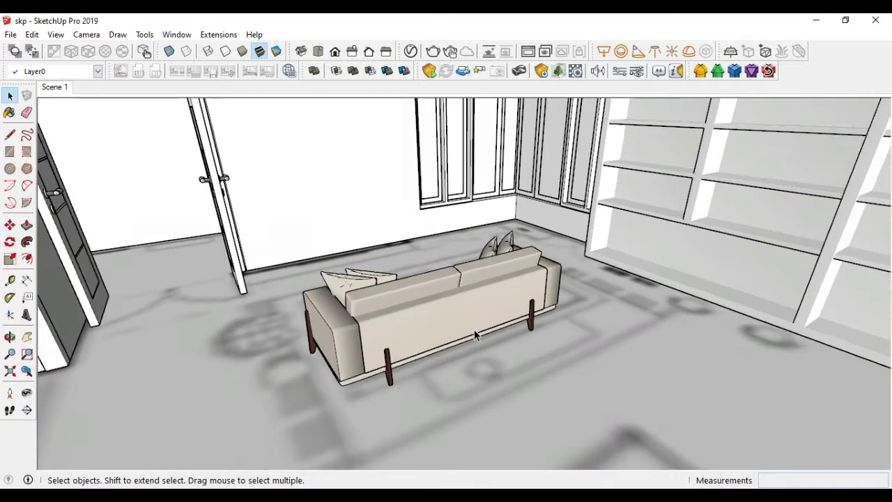
{"action": "mouse_move", "coordinate": [475, 329]}
{"action": "middle_mouse_down"}
{"action": "mouse_move", "coordinate": [409, 403]}
{"action": "mouse_move", "coordinate": [470, 317]}
{"action": "mouse_move", "coordinate": [395, 339]}
{"action": "mouse_move", "coordinate": [444, 309]}
{"action": "mouse_move", "coordinate": [418, 317]}
{"action": "middle_mouse_up"}
Zoom in, select the sofa, confirm it stays on Layer0, and open the Default Tray options
{"action": "scroll", "coordinate": [407, 307], "scroll_direction": "up", "scroll_amount": 3}
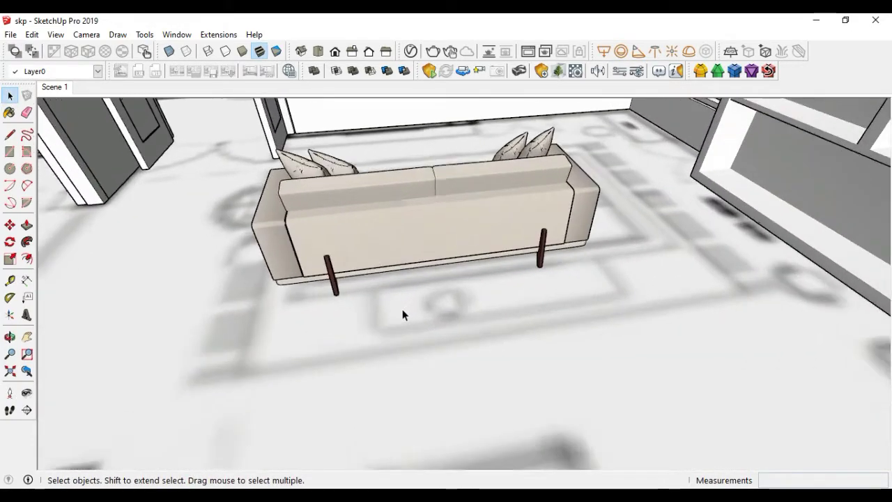
{"action": "scroll", "coordinate": [362, 317], "scroll_direction": "up", "scroll_amount": 2}
{"action": "left_click", "coordinate": [362, 208]}
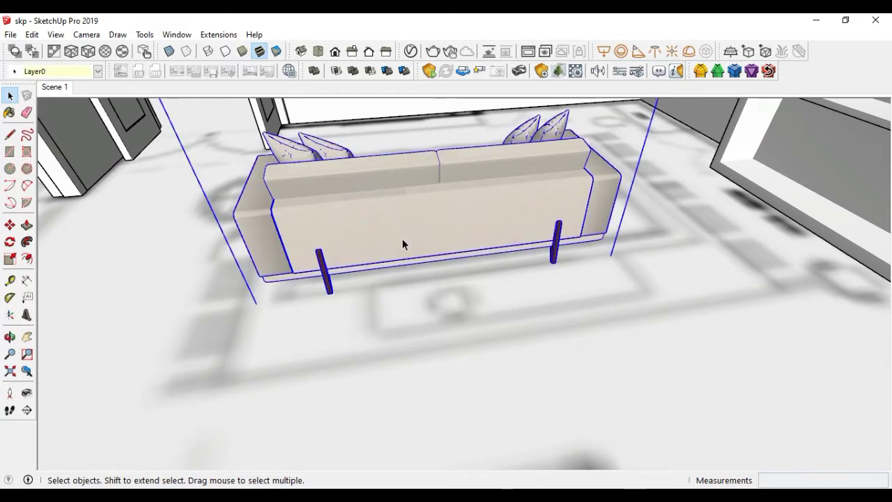
{"action": "left_click", "coordinate": [98, 71]}
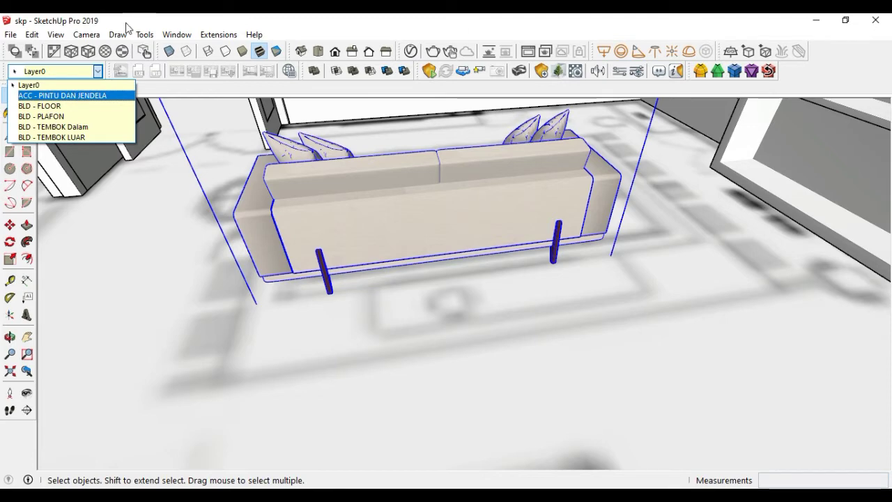
{"action": "left_click", "coordinate": [177, 35]}
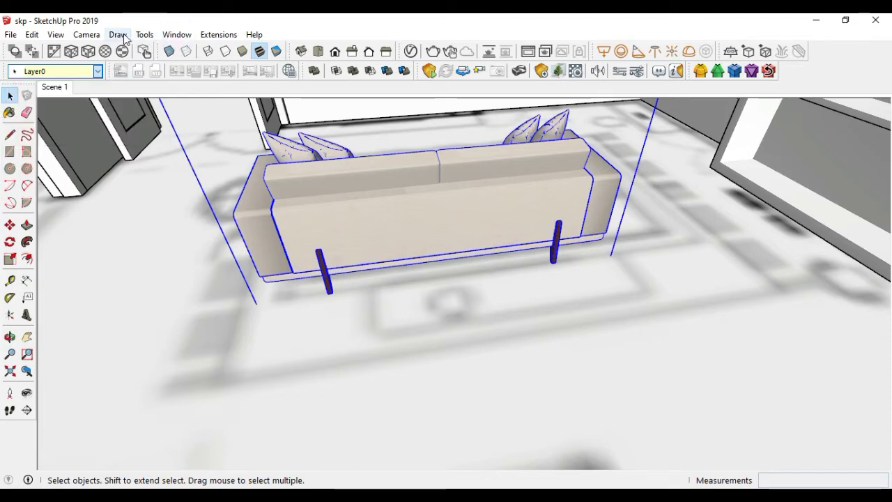
{"action": "left_click", "coordinate": [177, 35]}
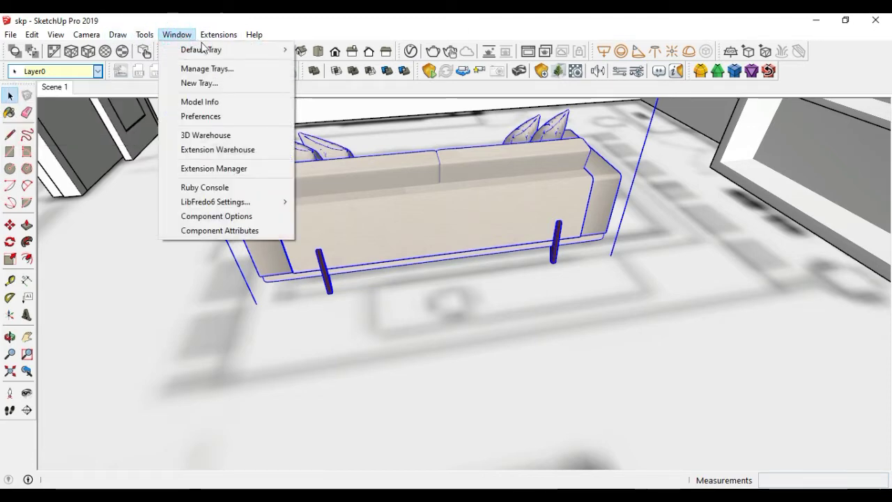
{"action": "mouse_move", "coordinate": [201, 50]}
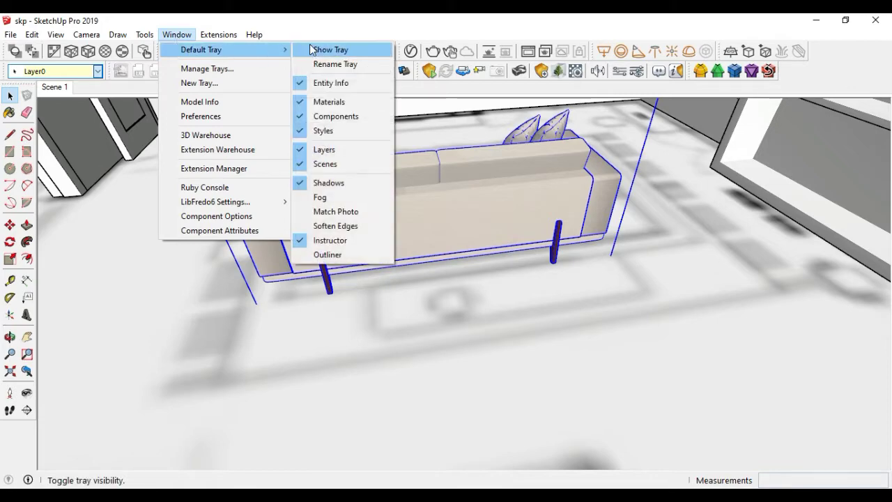
Show the Default Tray and add a new layer named 'ACC - MEJA DAN KURSI'
{"action": "left_click", "coordinate": [312, 49]}
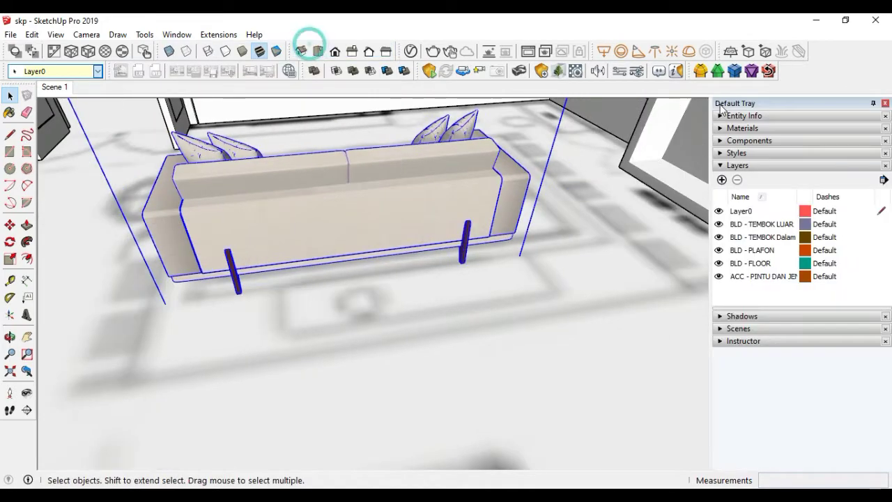
{"action": "left_click", "coordinate": [722, 180]}
{"action": "type", "text": "ACC - MEJA DAN KURSI"}
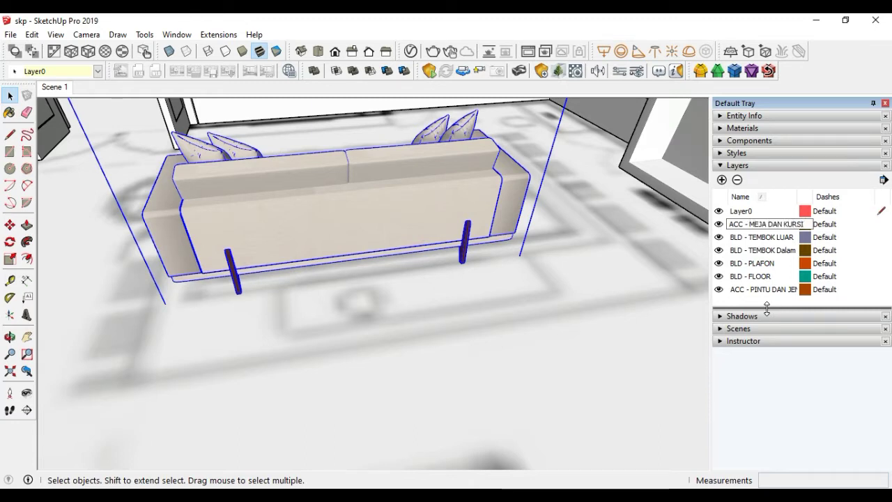
{"action": "left_click", "coordinate": [418, 179]}
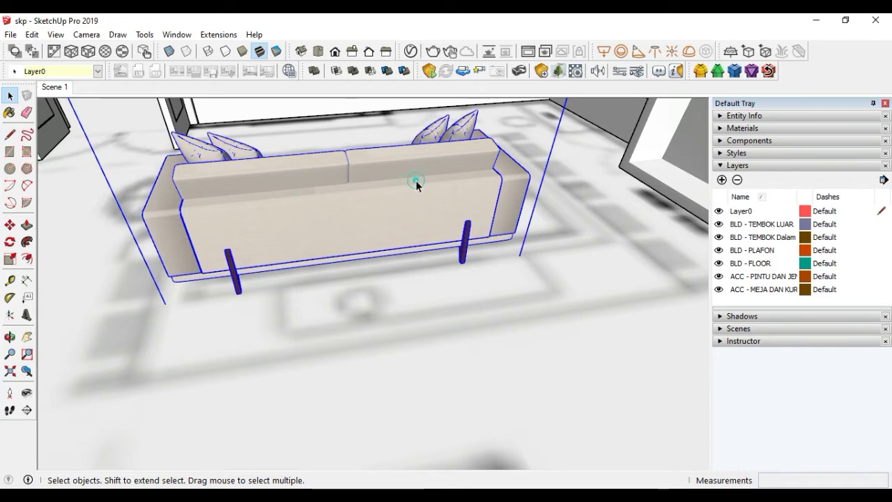
Assign the sofa and the GROUND_FLOOR.jpg floor-plan image to layer ACC - MEJA DAN KURSI
{"action": "left_click", "coordinate": [721, 116]}
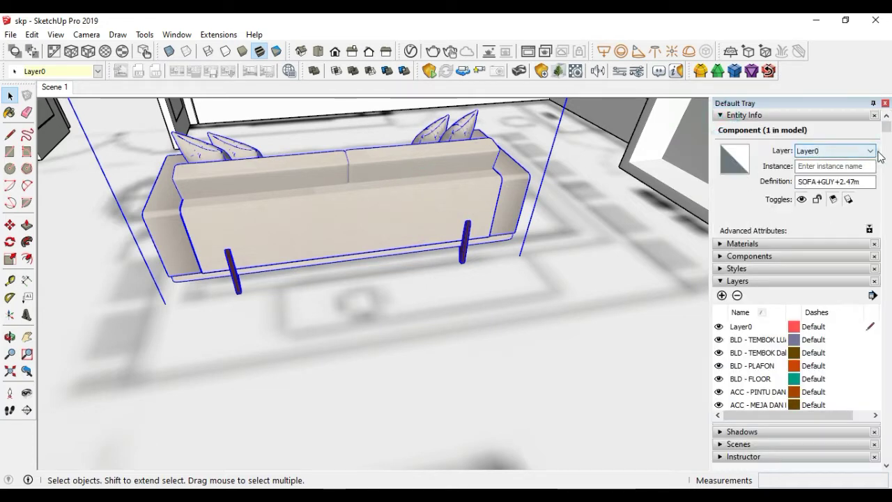
{"action": "left_click", "coordinate": [870, 150]}
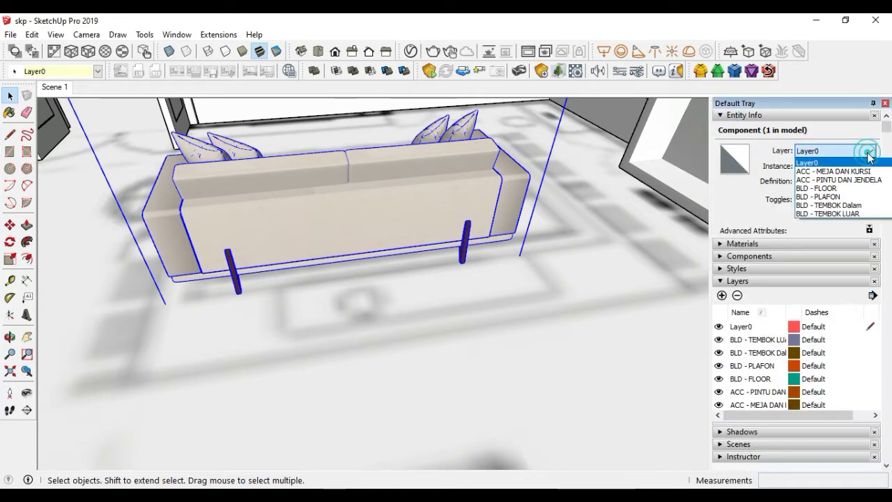
{"action": "left_click", "coordinate": [834, 170]}
{"action": "left_click", "coordinate": [432, 277]}
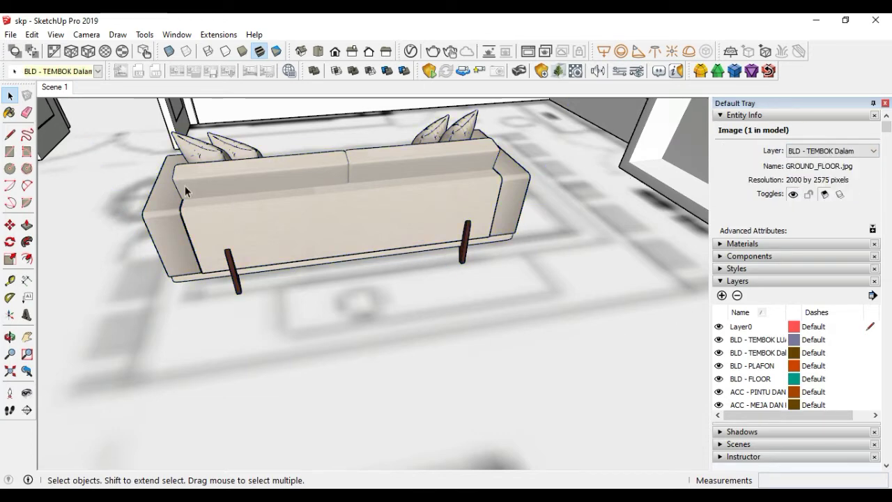
{"action": "left_click", "coordinate": [98, 71]}
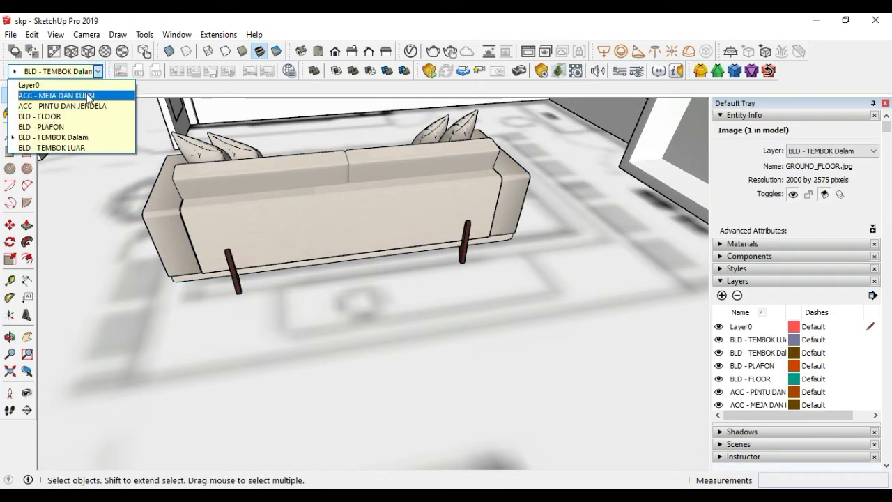
{"action": "left_click", "coordinate": [86, 92]}
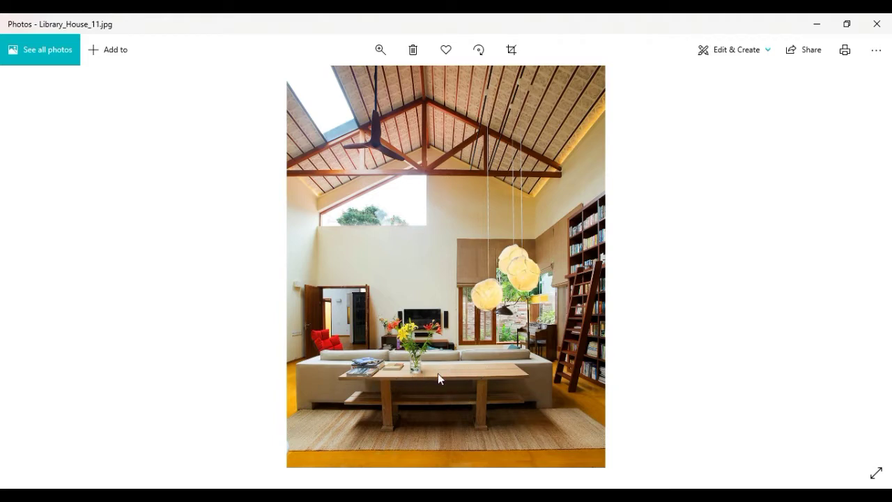
Draw a 200 × 55 cm rectangle on the floor behind the sofa
{"action": "key", "text": "alt+Tab"}
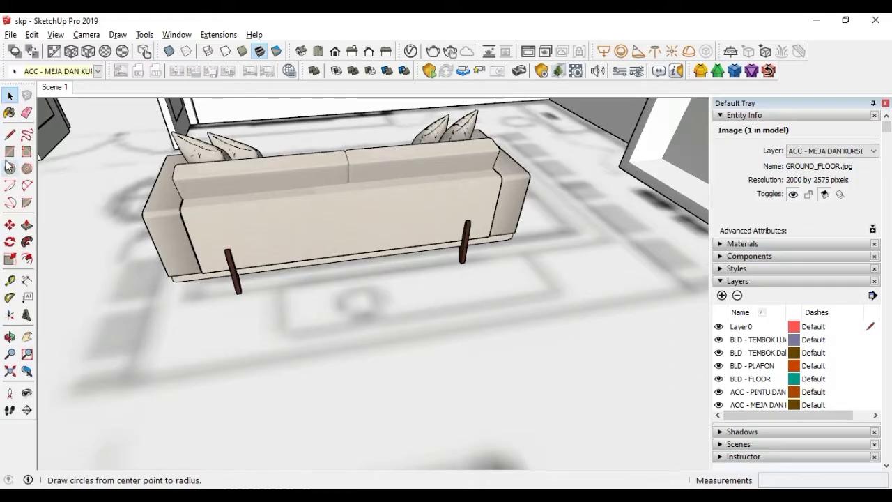
{"action": "left_click", "coordinate": [10, 152]}
{"action": "left_click", "coordinate": [217, 298]}
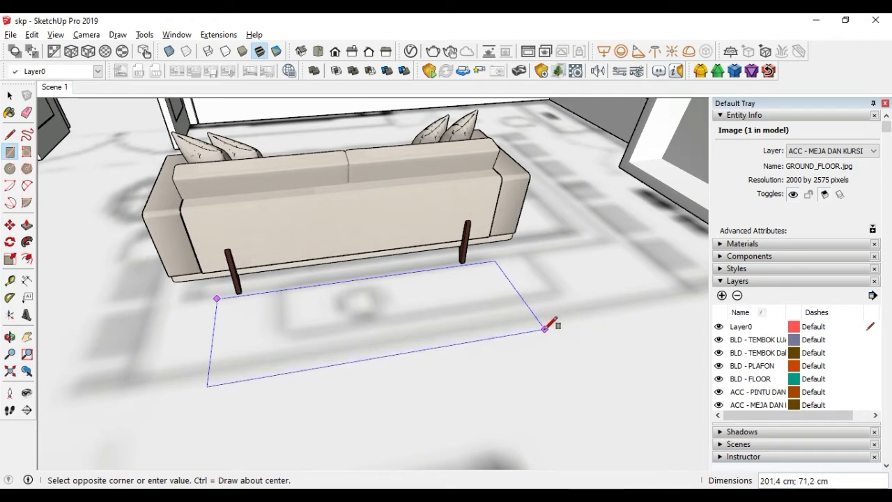
{"action": "type", "text": "200;"}
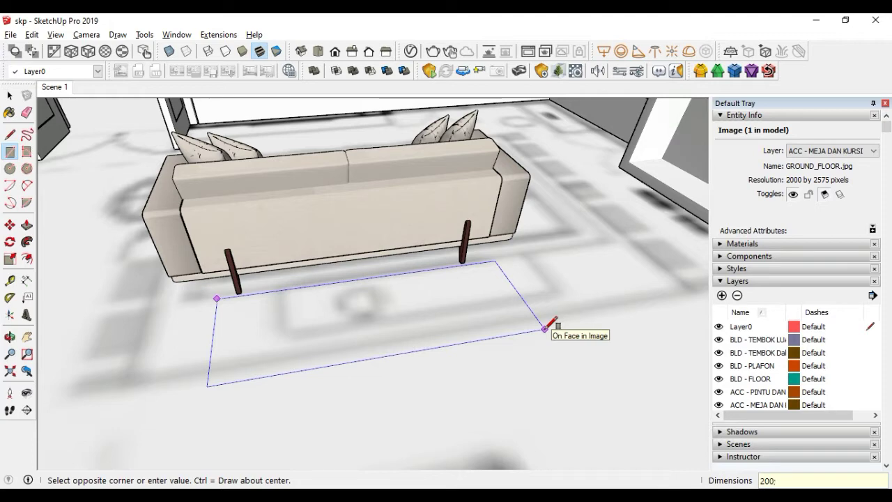
{"action": "type", "text": "55"}
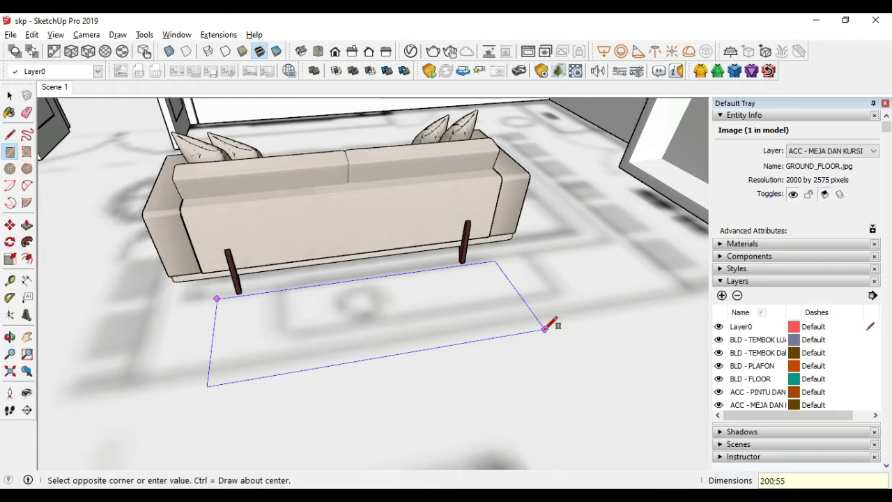
{"action": "key", "text": "Return"}
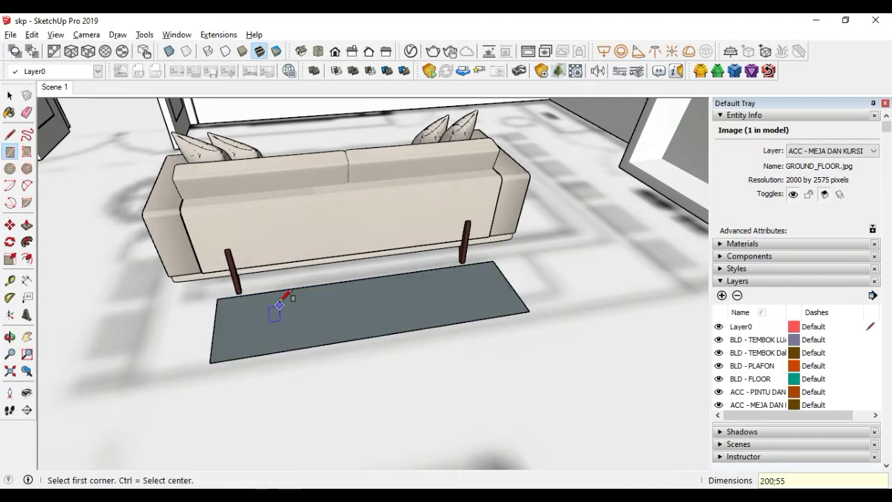
Push/pull the rectangle up 5 cm into a slab
{"action": "key", "text": "p"}
{"action": "left_click", "coordinate": [285, 342]}
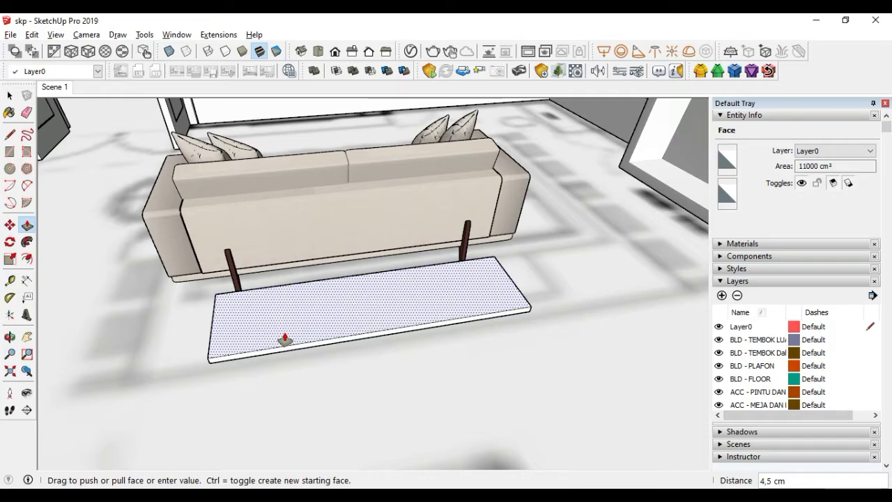
{"action": "key", "text": "alt+Tab"}
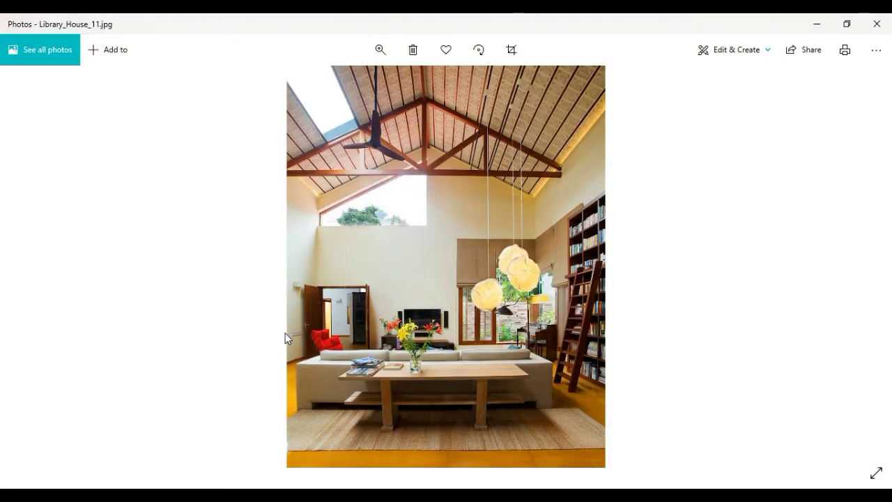
{"action": "key", "text": "alt+Tab"}
{"action": "key", "text": "Return"}
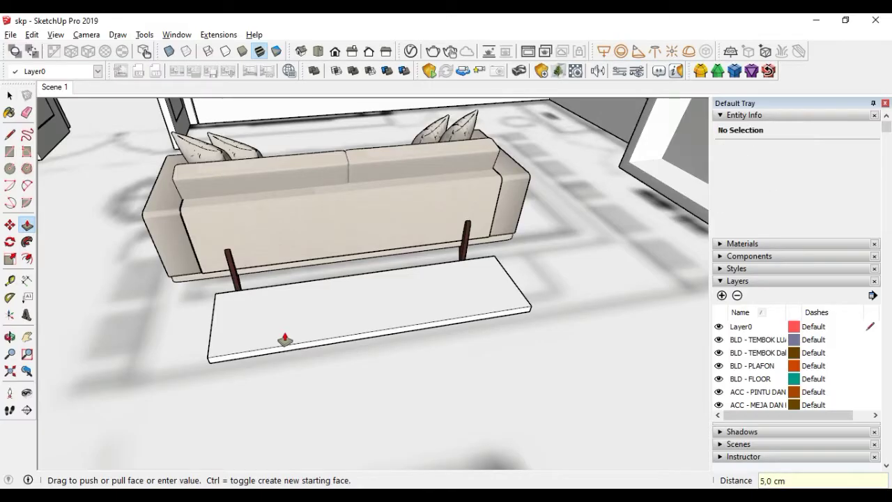
{"action": "mouse_move", "coordinate": [285, 339]}
{"action": "middle_mouse_down"}
{"action": "mouse_move", "coordinate": [372, 311]}
{"action": "mouse_move", "coordinate": [351, 334]}
{"action": "middle_mouse_up"}
Select the whole slab and make it a single group
{"action": "triple_click", "coordinate": [351, 335]}
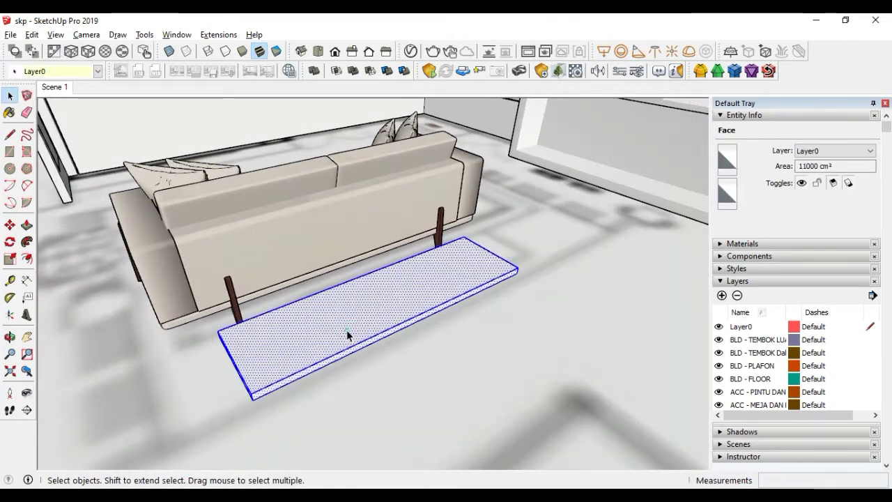
{"action": "right_click", "coordinate": [349, 328]}
{"action": "left_click", "coordinate": [411, 187]}
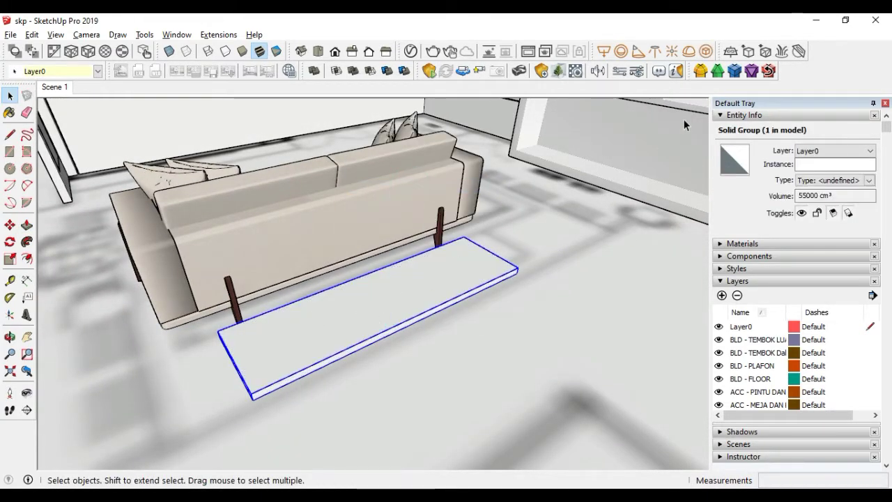
Round all the slab's edges with FredoCorner at a 0,2 cm offset
{"action": "left_click", "coordinate": [700, 71]}
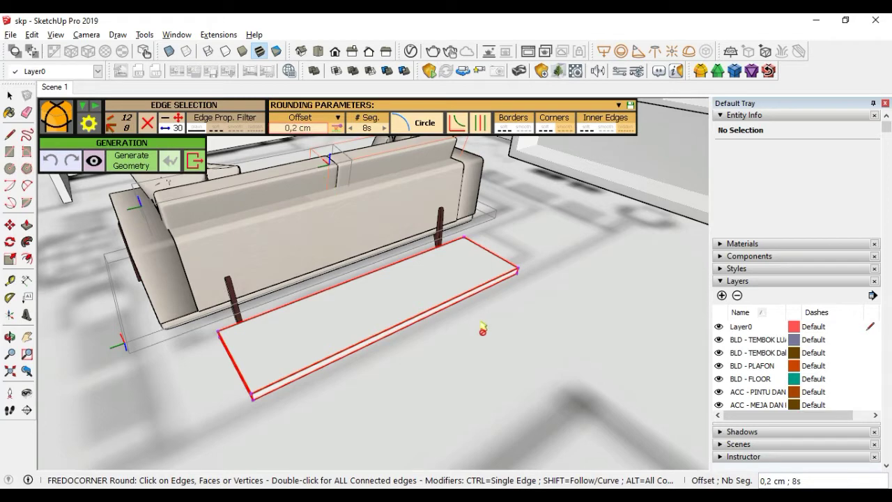
{"action": "left_click", "coordinate": [400, 303]}
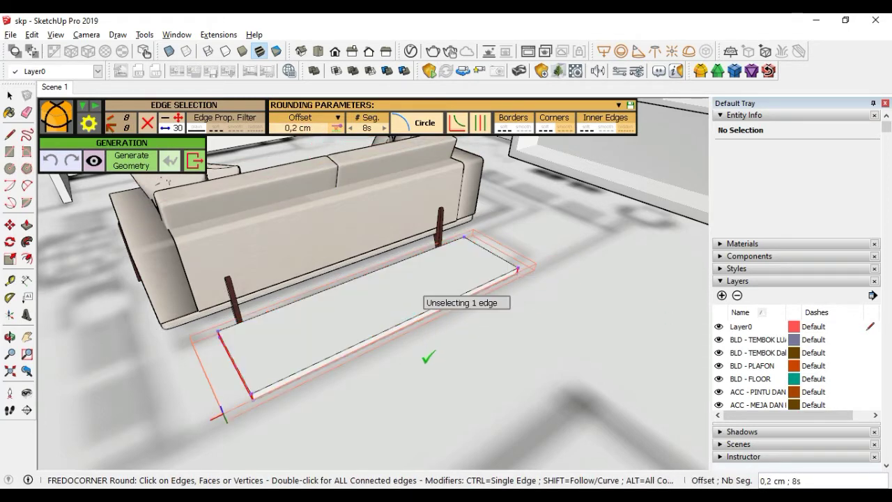
{"action": "middle_click_drag", "start_coordinate": [424, 358], "coordinate": [375, 313]}
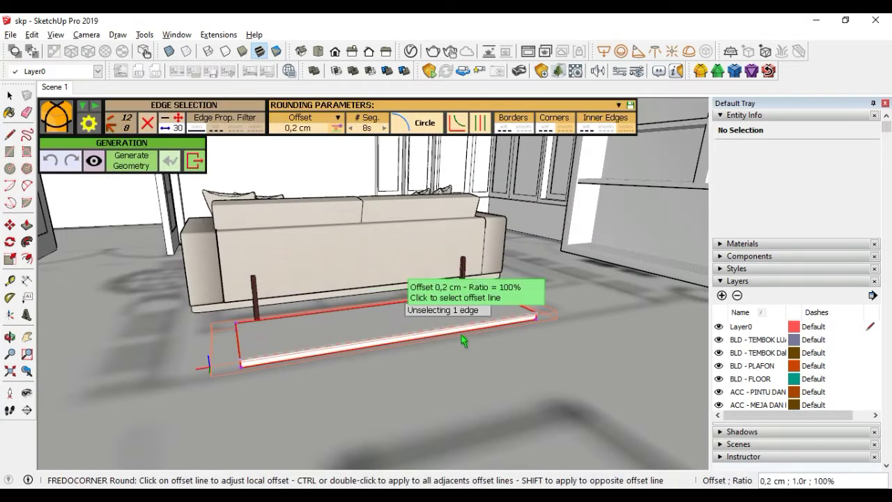
{"action": "left_click", "coordinate": [474, 307]}
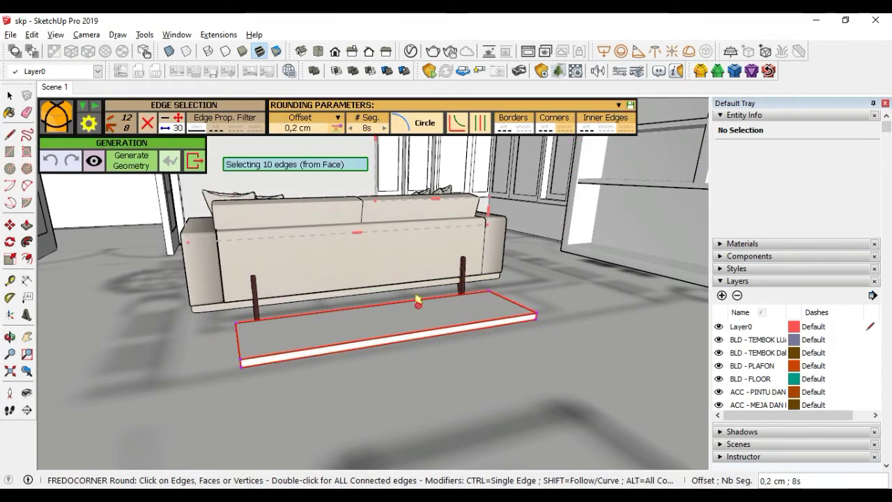
{"action": "left_click", "coordinate": [496, 359]}
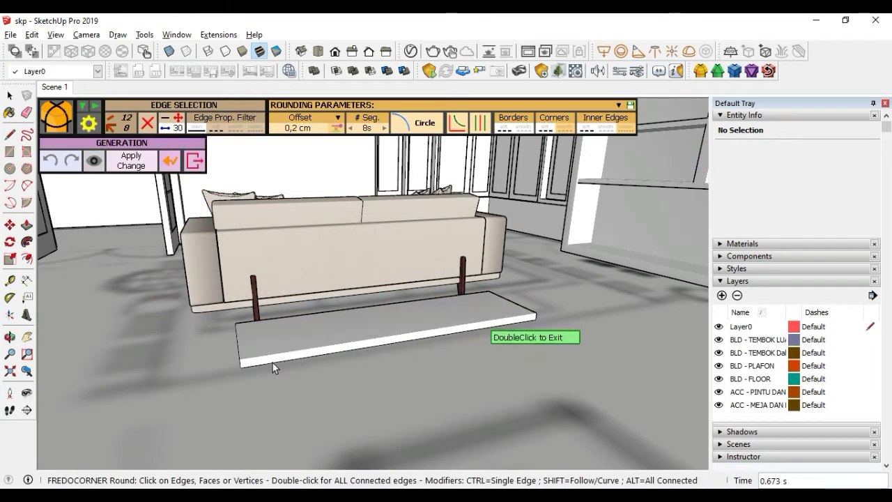
Turn on Hidden Geometry to inspect the rounded edge mesh, then exit FredoCorner
{"action": "scroll", "coordinate": [316, 365], "scroll_direction": "up", "scroll_amount": 3}
{"action": "scroll", "coordinate": [296, 350], "scroll_direction": "up", "scroll_amount": 2}
{"action": "scroll", "coordinate": [263, 351], "scroll_direction": "up", "scroll_amount": 2}
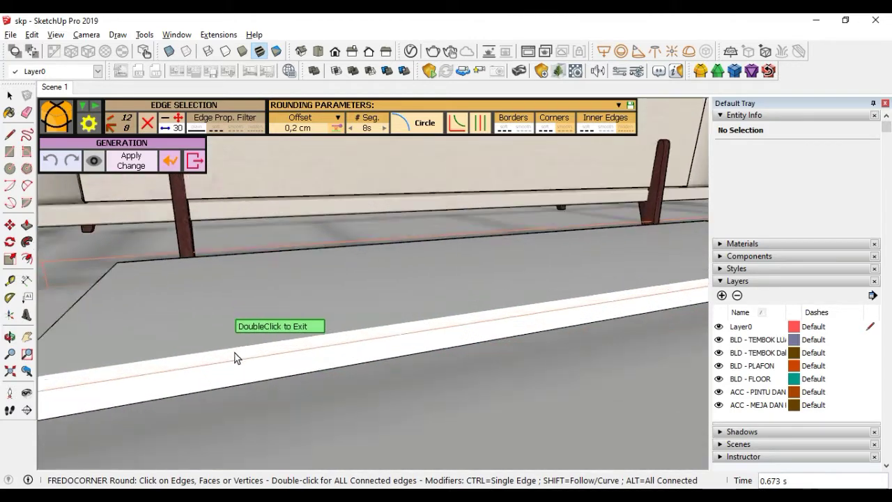
{"action": "scroll", "coordinate": [233, 355], "scroll_direction": "up", "scroll_amount": 2}
{"action": "scroll", "coordinate": [231, 352], "scroll_direction": "up", "scroll_amount": 1}
{"action": "scroll", "coordinate": [187, 353], "scroll_direction": "up", "scroll_amount": 2}
{"action": "scroll", "coordinate": [153, 348], "scroll_direction": "up", "scroll_amount": 1}
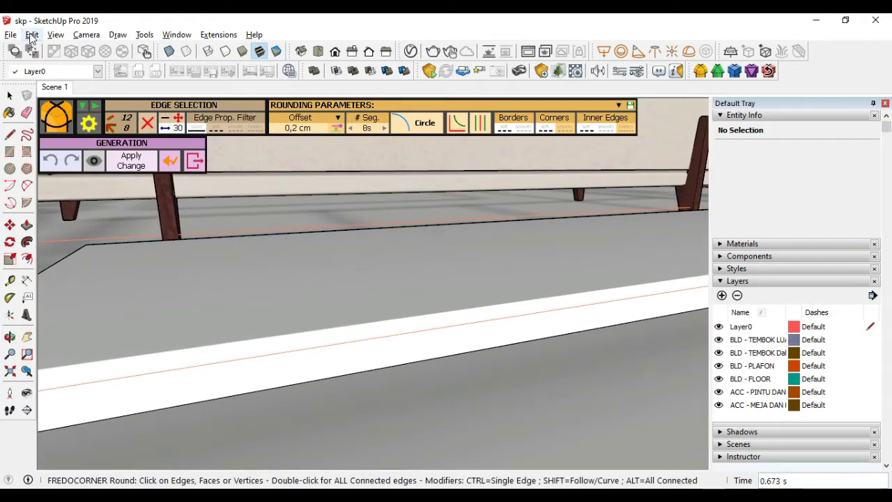
{"action": "left_click", "coordinate": [31, 36]}
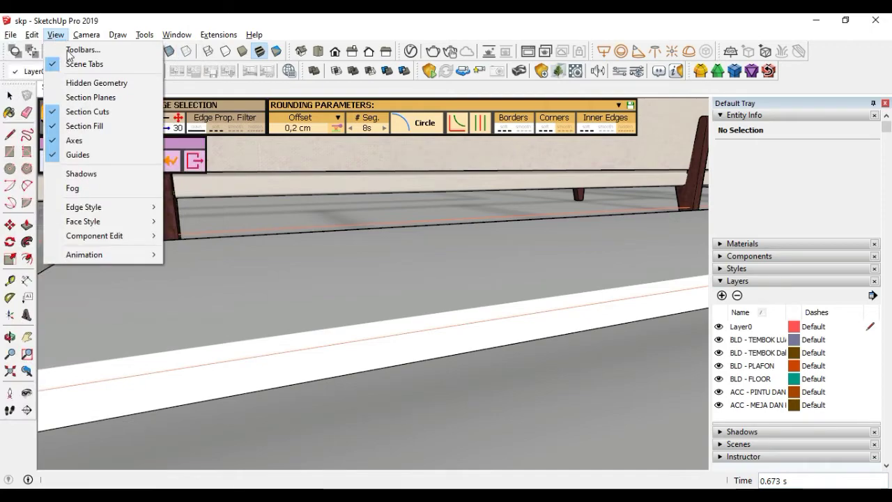
{"action": "left_click", "coordinate": [79, 82]}
{"action": "mouse_move", "coordinate": [225, 303]}
{"action": "middle_mouse_down", "text": "shift"}
{"action": "mouse_move", "coordinate": [168, 304]}
{"action": "mouse_move", "coordinate": [279, 279]}
{"action": "mouse_move", "coordinate": [203, 300]}
{"action": "mouse_move", "coordinate": [286, 258]}
{"action": "mouse_move", "coordinate": [282, 322]}
{"action": "mouse_move", "coordinate": [264, 365]}
{"action": "mouse_move", "coordinate": [225, 325]}
{"action": "mouse_move", "coordinate": [484, 276]}
{"action": "middle_mouse_up", "text": "shift"}
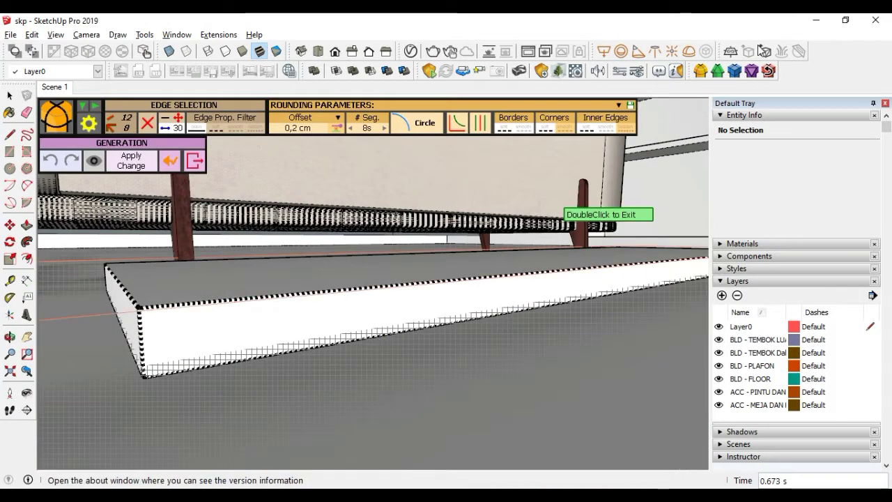
{"action": "left_click", "coordinate": [195, 162]}
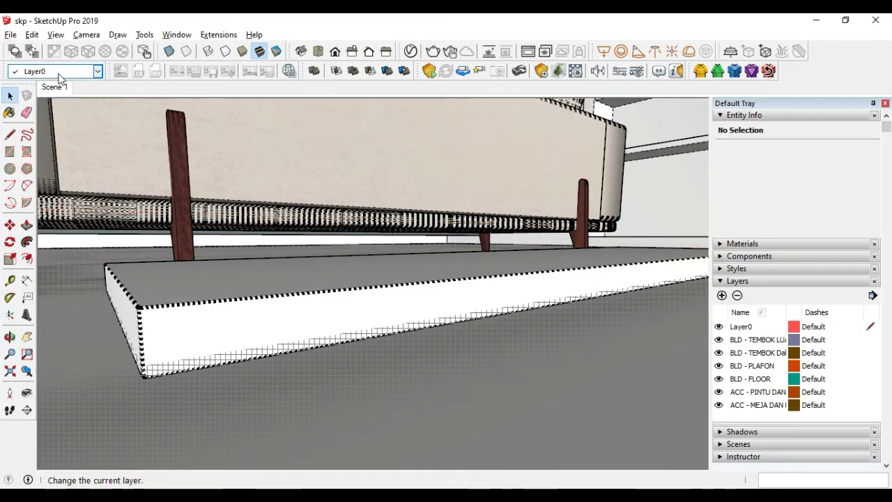
Switch Hidden Geometry off and collapse the Layers and Styles panels in the tray
{"action": "left_click", "coordinate": [55, 34]}
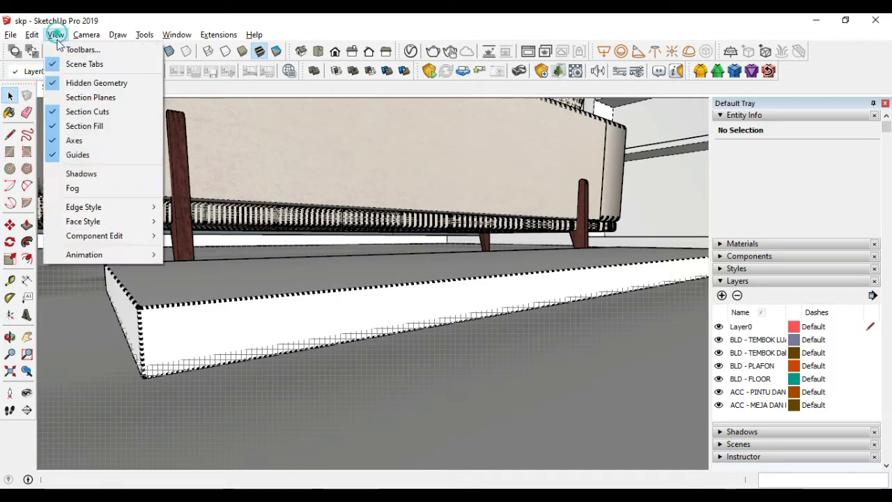
{"action": "left_click", "coordinate": [87, 83]}
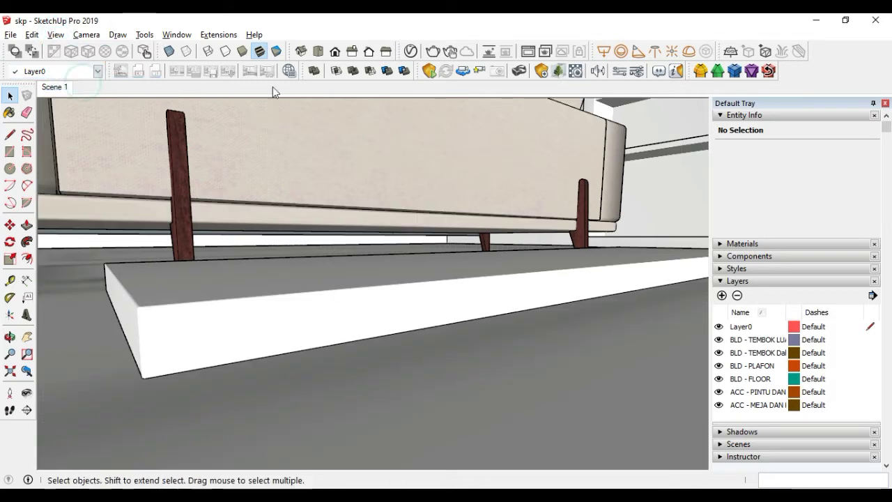
{"action": "left_click", "coordinate": [721, 281]}
{"action": "left_click", "coordinate": [721, 270]}
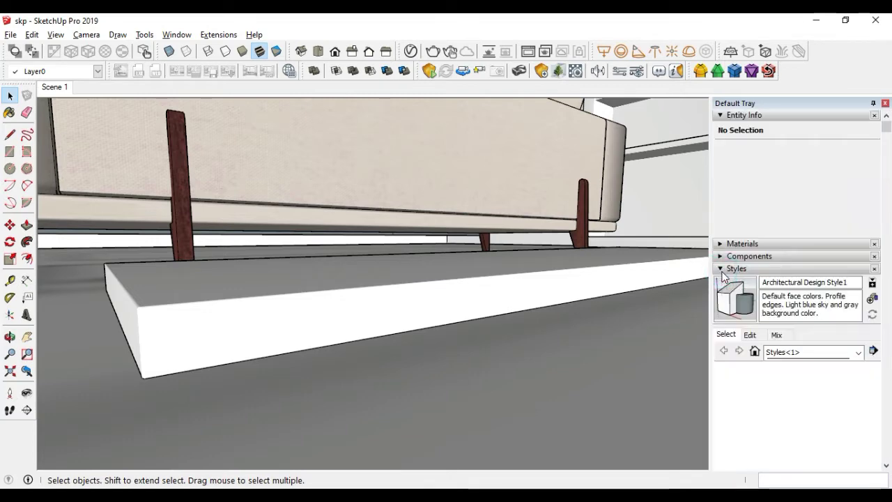
{"action": "left_click", "coordinate": [722, 269]}
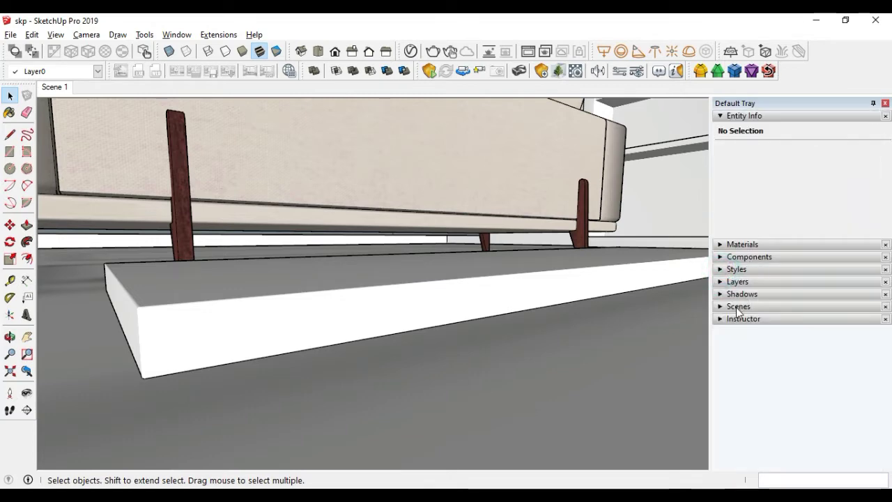
From a low angle, select the slab group and start moving it up the blue axis
{"action": "scroll", "coordinate": [382, 295], "scroll_direction": "down", "scroll_amount": 2}
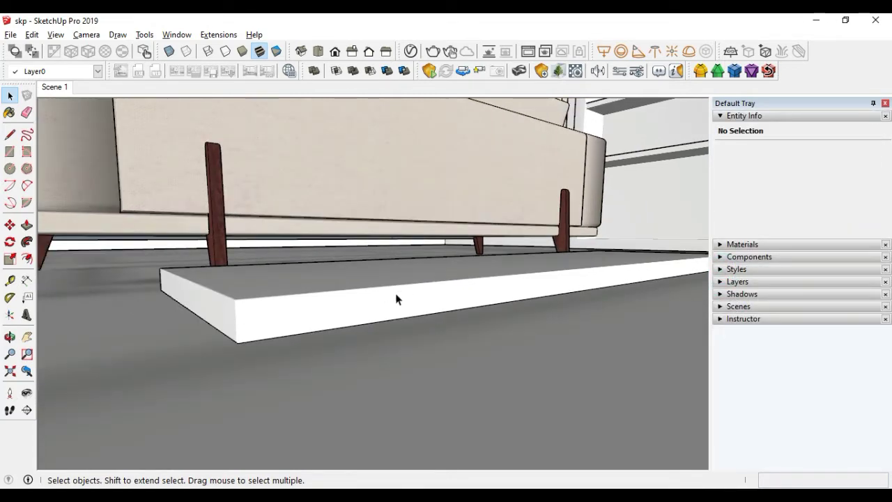
{"action": "mouse_move", "coordinate": [396, 299]}
{"action": "middle_mouse_down"}
{"action": "mouse_move", "coordinate": [401, 258]}
{"action": "mouse_move", "coordinate": [426, 309]}
{"action": "middle_mouse_up"}
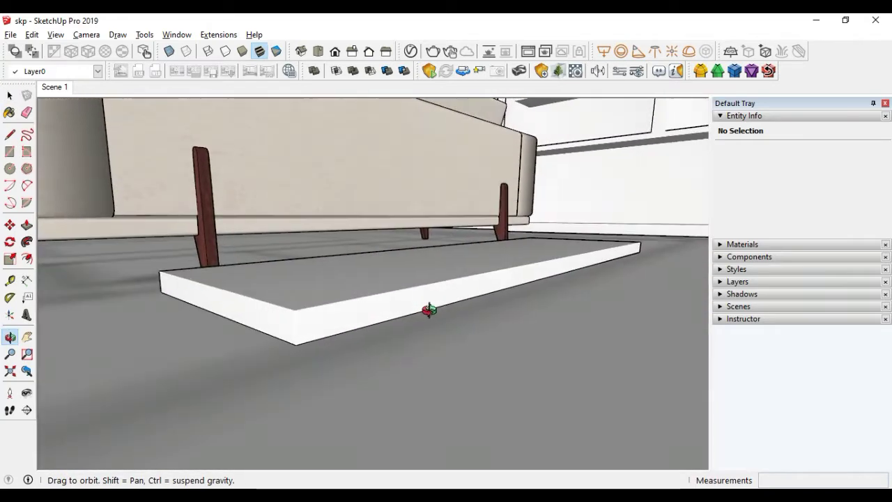
{"action": "left_click", "coordinate": [333, 307]}
{"action": "key", "text": "m"}
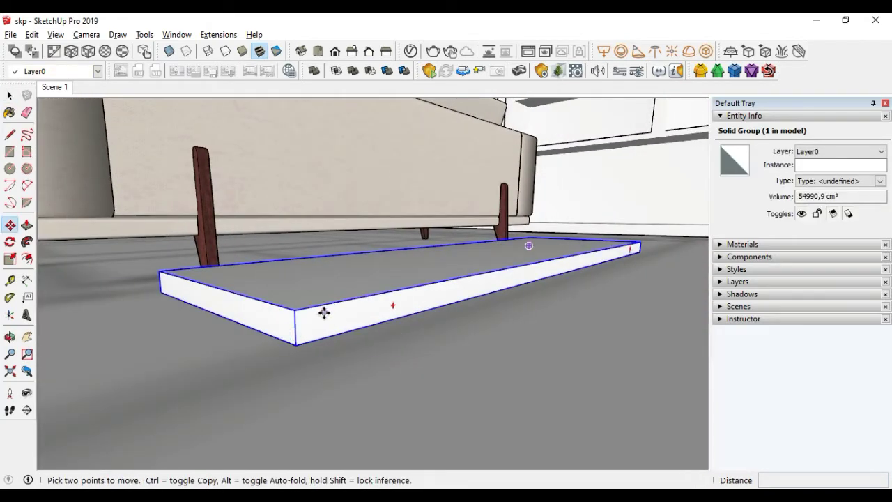
{"action": "left_click", "coordinate": [324, 312]}
Check the Library_House_11.jpg photo of the table behind the sofa, then orbit to the raised slab
{"action": "key", "text": "alt+Tab"}
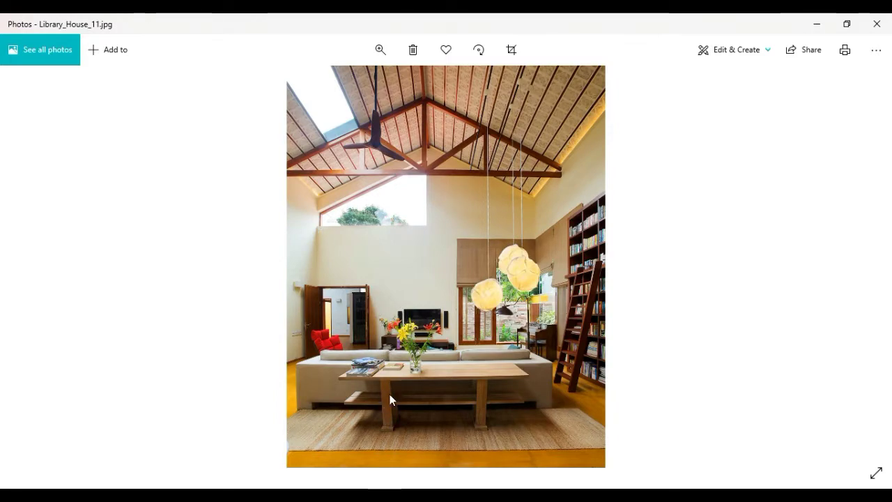
{"action": "key", "text": "alt+Tab"}
{"action": "mouse_move", "coordinate": [367, 284]}
{"action": "middle_mouse_down"}
{"action": "mouse_move", "coordinate": [377, 350]}
{"action": "mouse_move", "coordinate": [370, 302]}
{"action": "middle_mouse_up"}
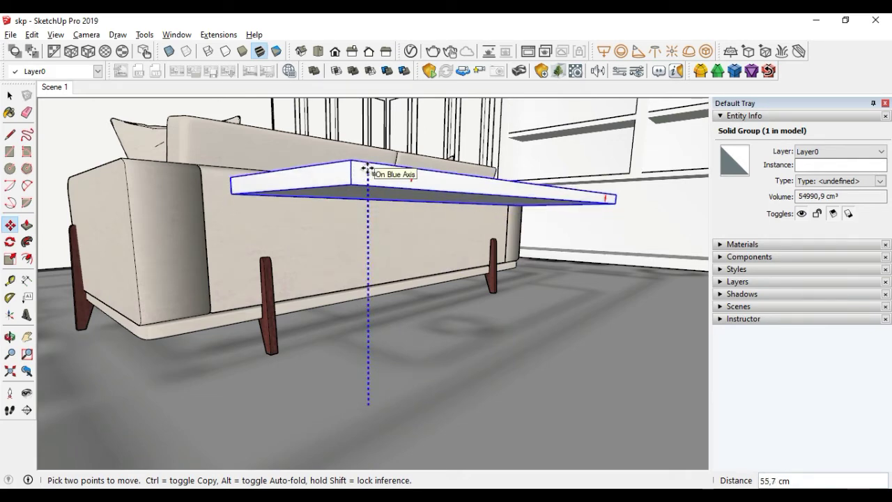
{"action": "type", "text": "55"}
Finish lifting the slab 55 cm off the floor and start a rectangle at its bottom corner
{"action": "key", "text": "Return"}
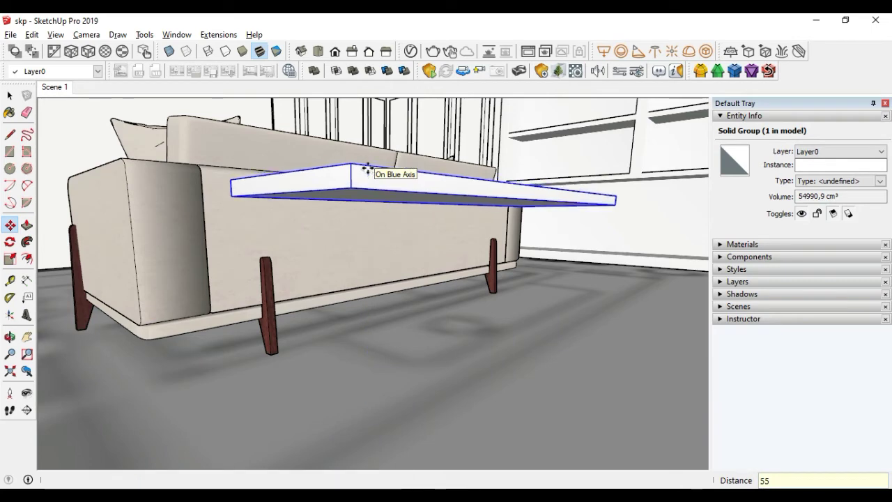
{"action": "middle_click_drag", "start_coordinate": [360, 247], "coordinate": [469, 246]}
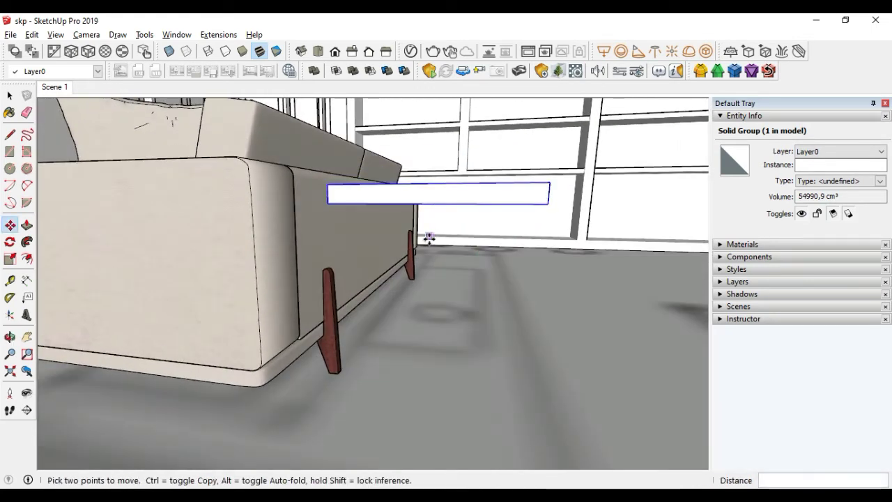
{"action": "key", "text": "r"}
{"action": "left_click", "coordinate": [328, 202]}
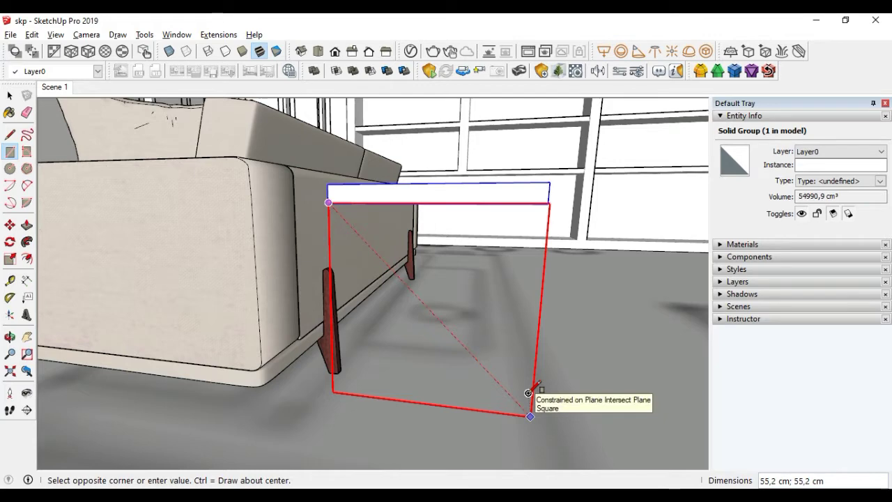
Complete the 55 × 55 cm vertical square panel beneath the slab's end
{"action": "scroll", "coordinate": [436, 400], "scroll_direction": "up", "scroll_amount": 2}
{"action": "scroll", "coordinate": [288, 196], "scroll_direction": "up", "scroll_amount": 2}
{"action": "scroll", "coordinate": [289, 155], "scroll_direction": "up", "scroll_amount": 2}
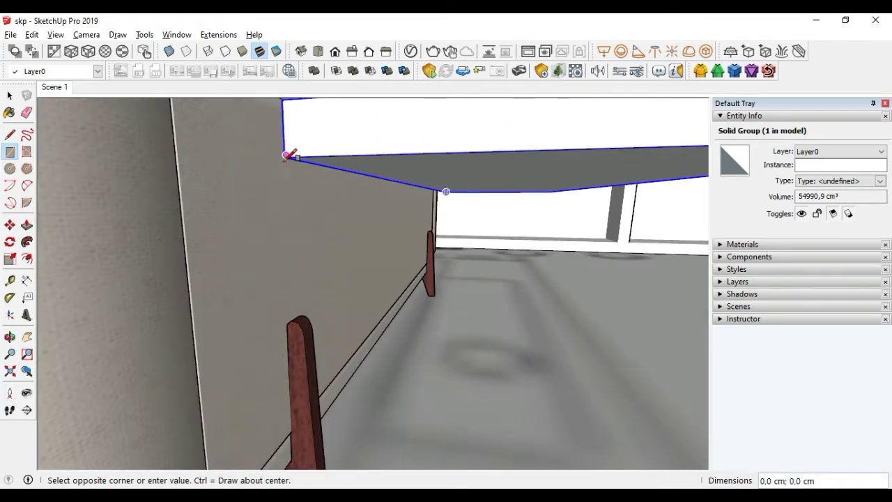
{"action": "scroll", "coordinate": [377, 209], "scroll_direction": "down", "scroll_amount": 3}
{"action": "scroll", "coordinate": [392, 233], "scroll_direction": "down", "scroll_amount": 2}
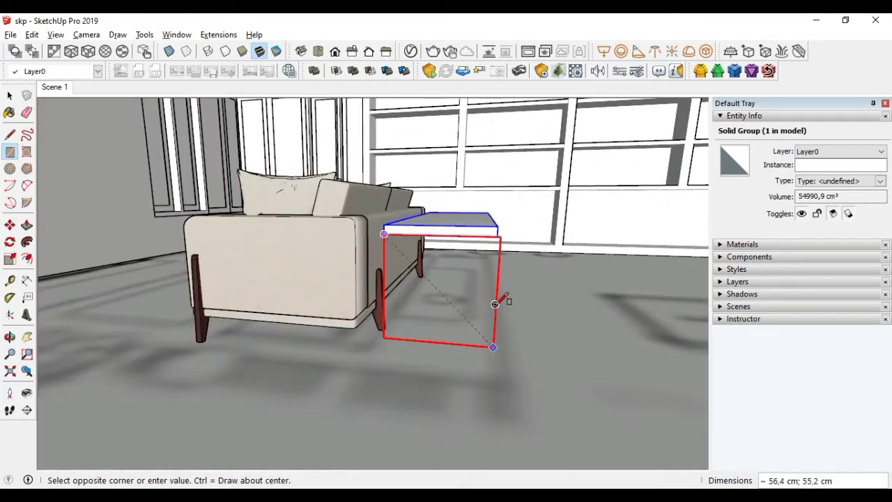
{"action": "scroll", "coordinate": [502, 299], "scroll_direction": "up", "scroll_amount": 1}
{"action": "scroll", "coordinate": [493, 304], "scroll_direction": "up", "scroll_amount": 1}
{"action": "scroll", "coordinate": [493, 304], "scroll_direction": "up", "scroll_amount": 1}
{"action": "scroll", "coordinate": [493, 304], "scroll_direction": "up", "scroll_amount": 1}
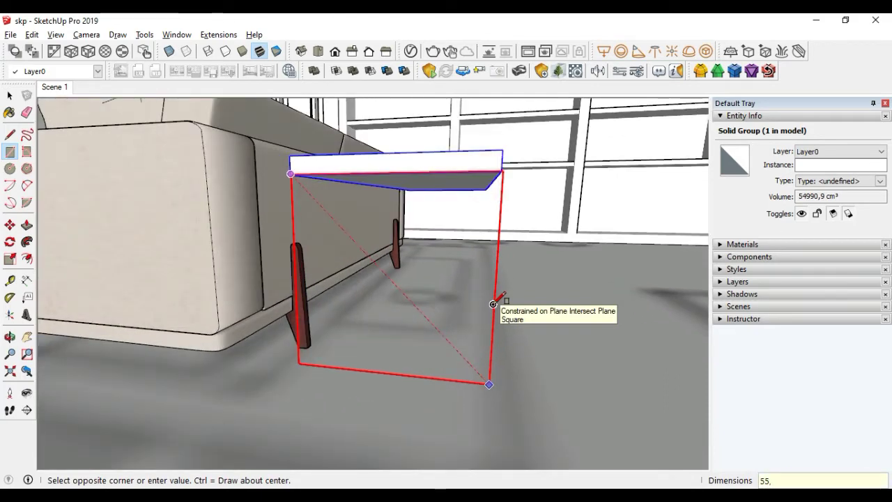
{"action": "left_click", "coordinate": [493, 304]}
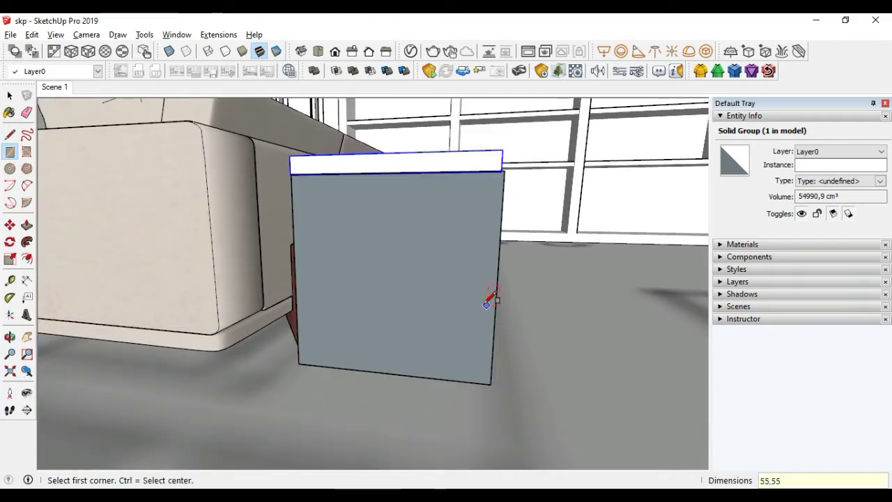
Orbit and zoom around the panel's top corner to check where it meets the slab
{"action": "mouse_move", "coordinate": [494, 299]}
{"action": "middle_mouse_down"}
{"action": "mouse_move", "coordinate": [448, 308]}
{"action": "mouse_move", "coordinate": [433, 238]}
{"action": "middle_mouse_up"}
{"action": "scroll", "coordinate": [349, 209], "scroll_direction": "up", "scroll_amount": 2}
{"action": "scroll", "coordinate": [362, 219], "scroll_direction": "up", "scroll_amount": 1}
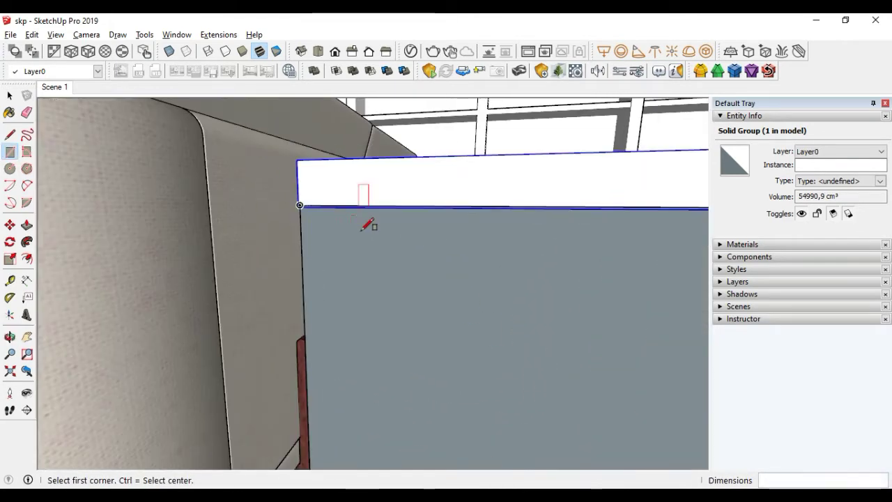
{"action": "scroll", "coordinate": [293, 195], "scroll_direction": "up", "scroll_amount": 1}
{"action": "scroll", "coordinate": [279, 196], "scroll_direction": "up", "scroll_amount": 2}
{"action": "middle_click_drag", "start_coordinate": [308, 199], "coordinate": [458, 199]}
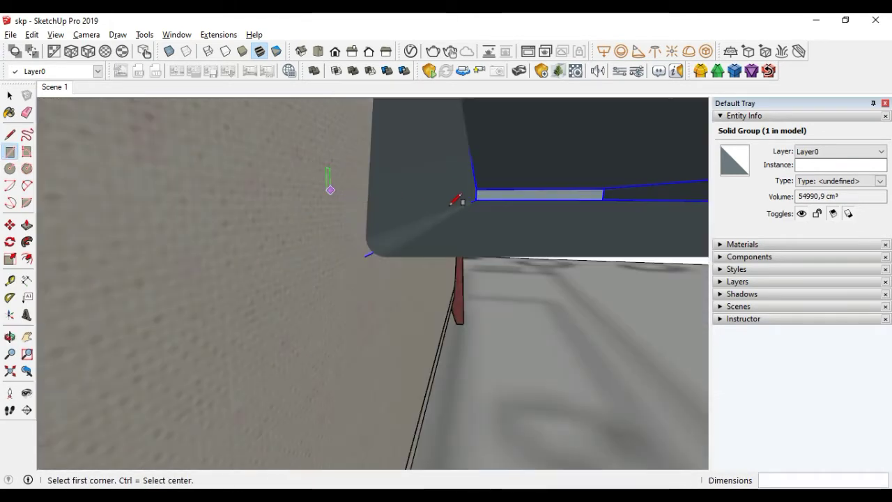
{"action": "scroll", "coordinate": [453, 202], "scroll_direction": "up", "scroll_amount": 2}
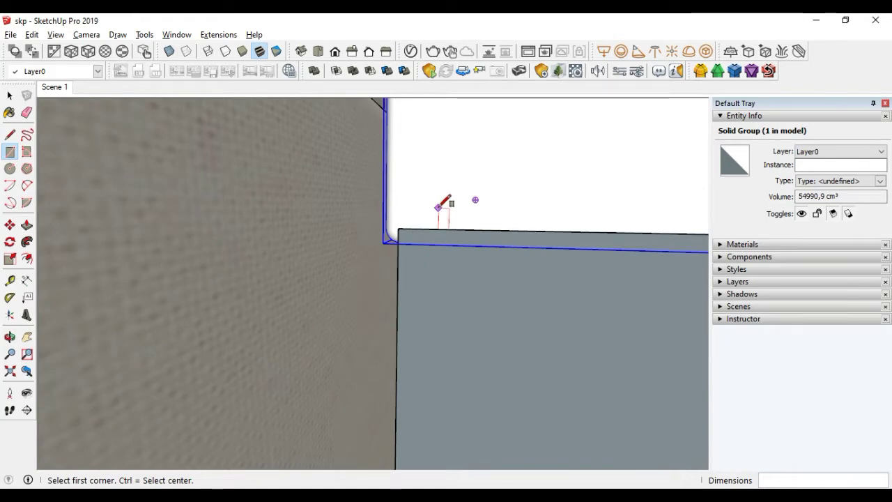
{"action": "key", "text": "m"}
{"action": "key", "text": "space"}
Move the grey side panel face 0,2 cm from its corner to line up with the slab top
{"action": "key", "text": "m"}
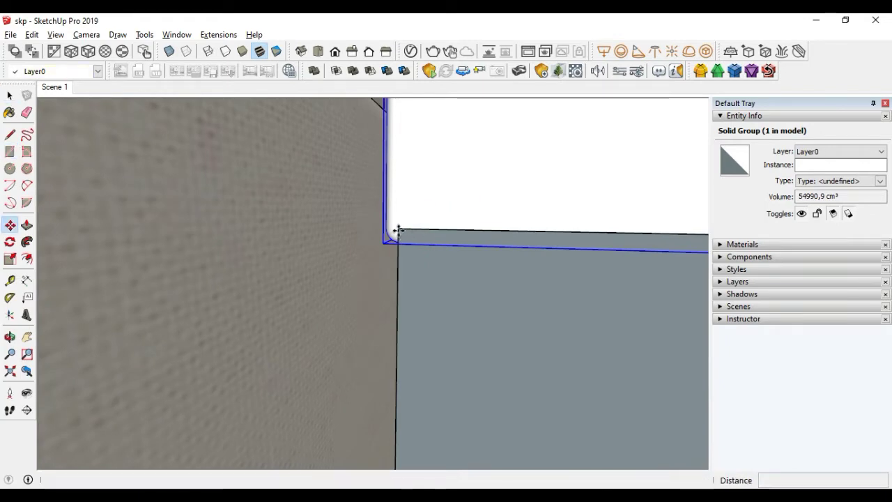
{"action": "left_click", "coordinate": [395, 230]}
{"action": "key", "text": "space"}
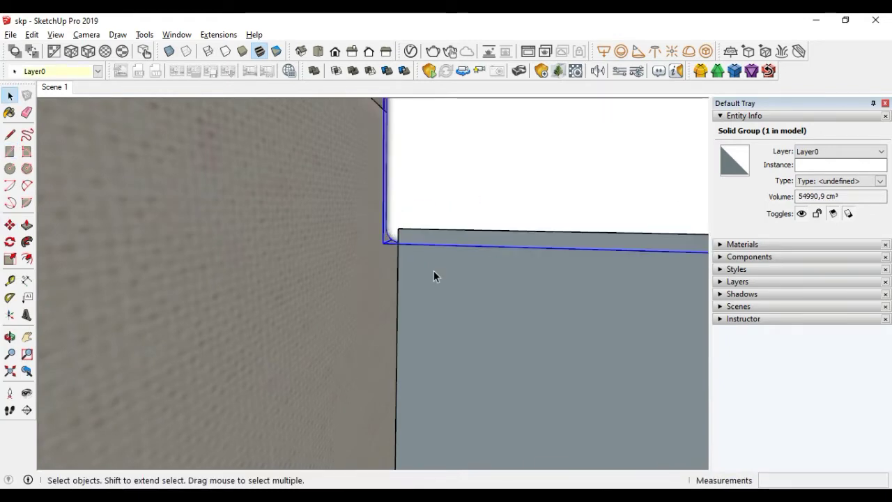
{"action": "left_click", "coordinate": [402, 241]}
{"action": "key", "text": "m"}
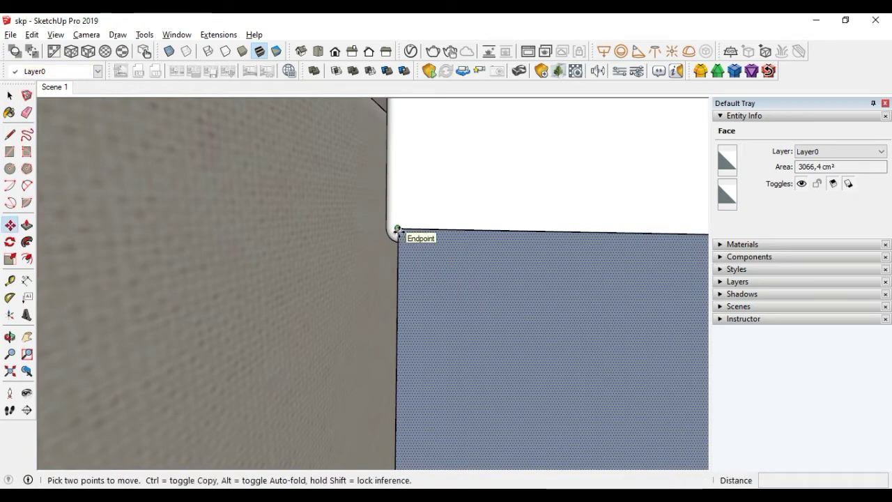
{"action": "left_click", "coordinate": [398, 233]}
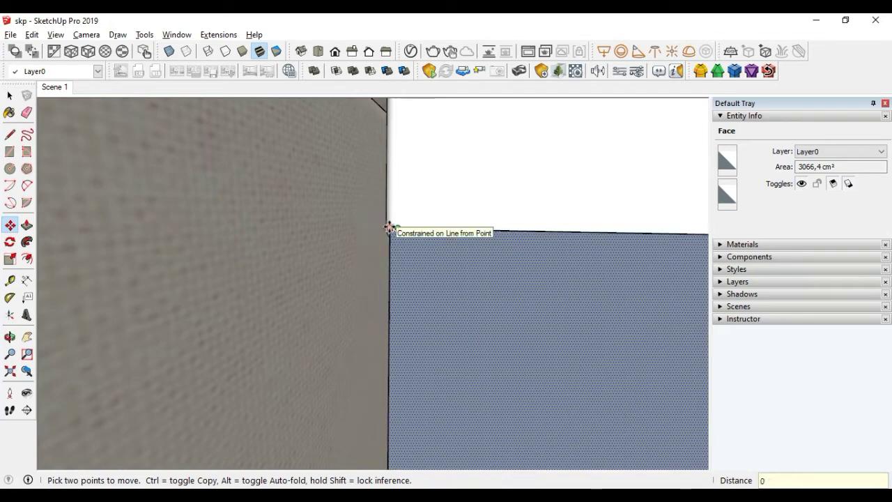
{"action": "type", "text": ",2"}
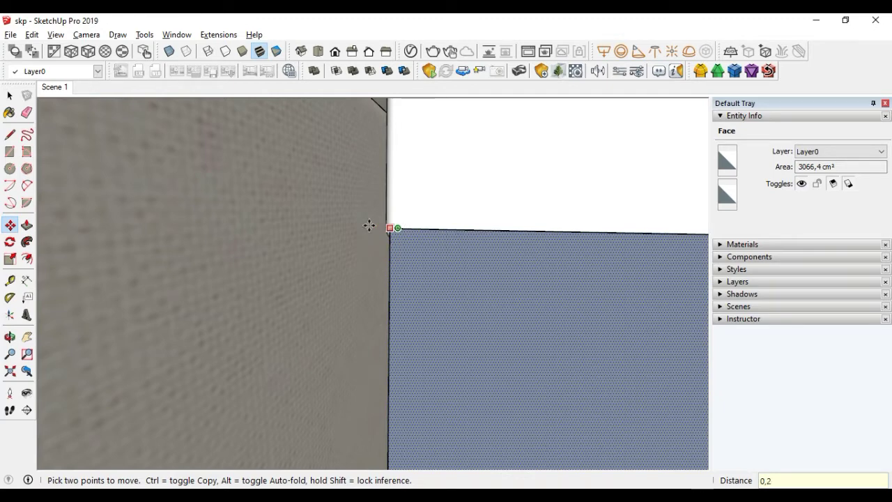
{"action": "key", "text": "Return"}
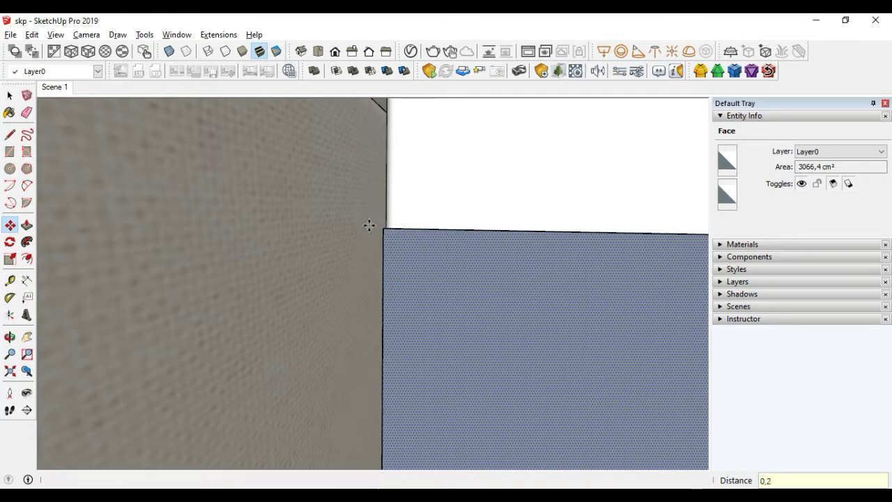
{"action": "mouse_move", "coordinate": [665, 225]}
{"action": "middle_mouse_down"}
{"action": "mouse_move", "coordinate": [591, 226]}
{"action": "mouse_move", "coordinate": [502, 243]}
{"action": "middle_mouse_up"}
{"action": "scroll", "coordinate": [508, 251], "scroll_direction": "down", "scroll_amount": 2}
{"action": "scroll", "coordinate": [348, 244], "scroll_direction": "up", "scroll_amount": 2}
Extrude the blue side face 200 cm into a block, then push its end face in 30 cm
{"action": "scroll", "coordinate": [551, 279], "scroll_direction": "down", "scroll_amount": 2}
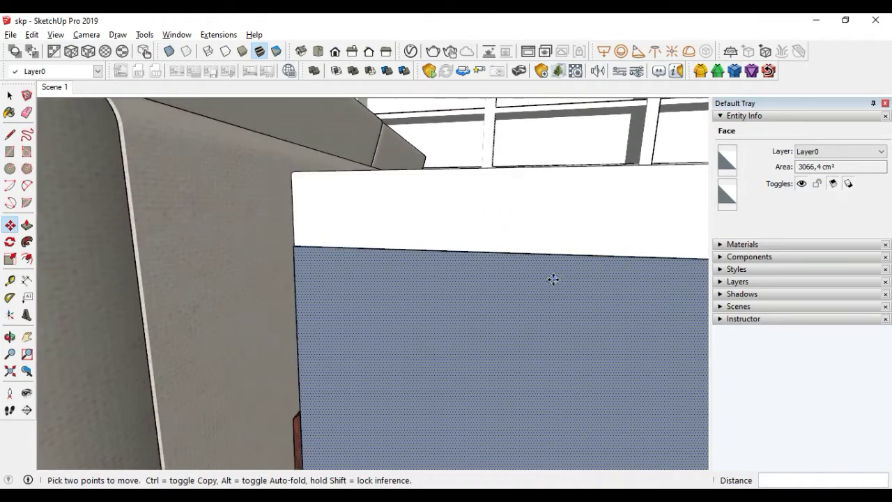
{"action": "scroll", "coordinate": [566, 279], "scroll_direction": "down", "scroll_amount": 2}
{"action": "scroll", "coordinate": [563, 291], "scroll_direction": "down", "scroll_amount": 1}
{"action": "mouse_move", "coordinate": [564, 291]}
{"action": "middle_mouse_down"}
{"action": "mouse_move", "coordinate": [430, 305]}
{"action": "mouse_move", "coordinate": [428, 230]}
{"action": "middle_mouse_up"}
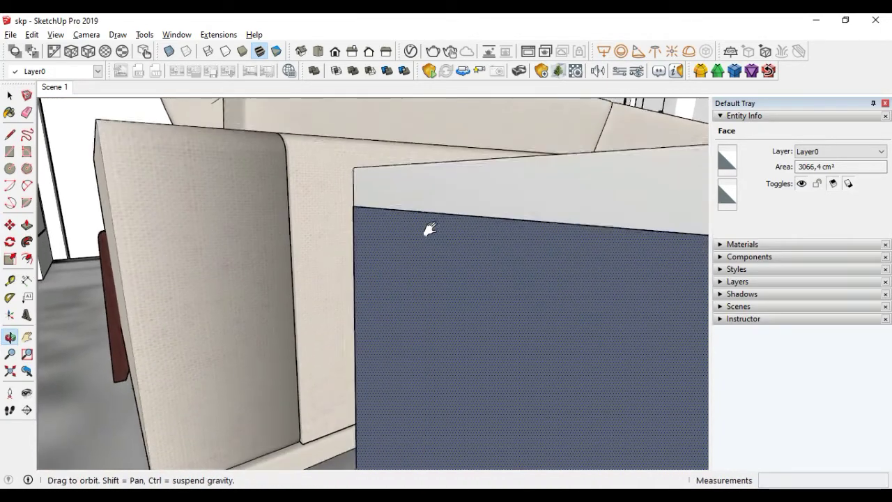
{"action": "scroll", "coordinate": [523, 259], "scroll_direction": "down", "scroll_amount": 2}
{"action": "scroll", "coordinate": [528, 273], "scroll_direction": "down", "scroll_amount": 2}
{"action": "middle_click_drag", "start_coordinate": [528, 272], "coordinate": [454, 277]}
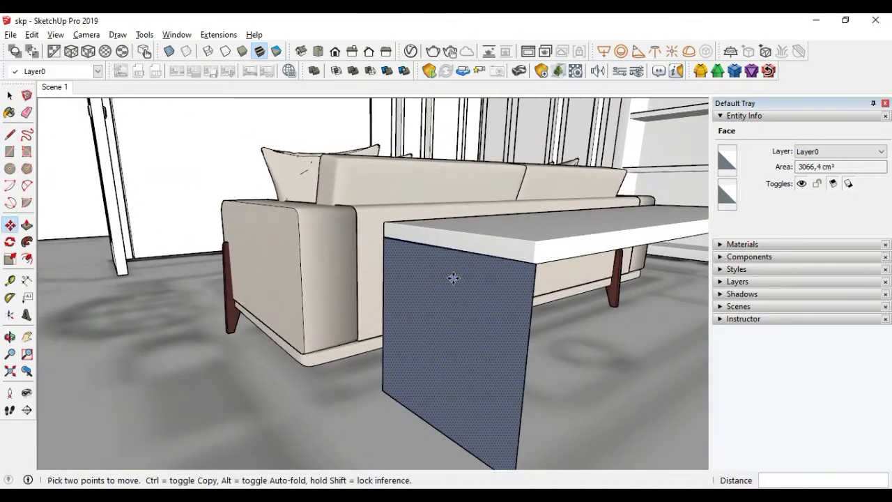
{"action": "key", "text": "p"}
{"action": "left_click", "coordinate": [458, 290]}
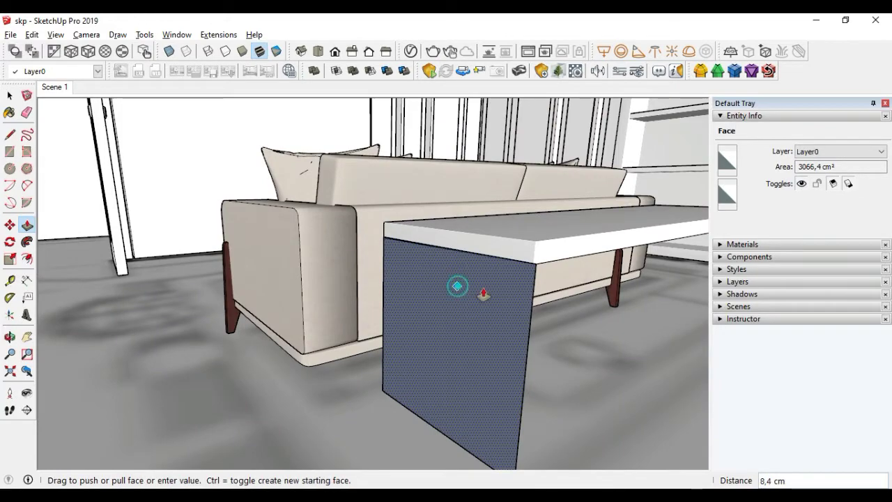
{"action": "middle_click_drag", "start_coordinate": [565, 295], "coordinate": [286, 307]}
{"action": "type", "text": "200"}
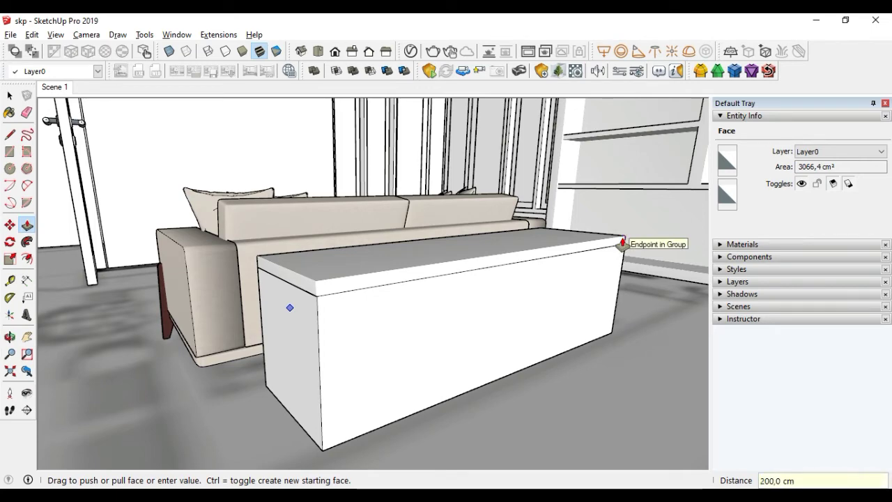
{"action": "key", "text": "Return"}
{"action": "left_click", "coordinate": [310, 349]}
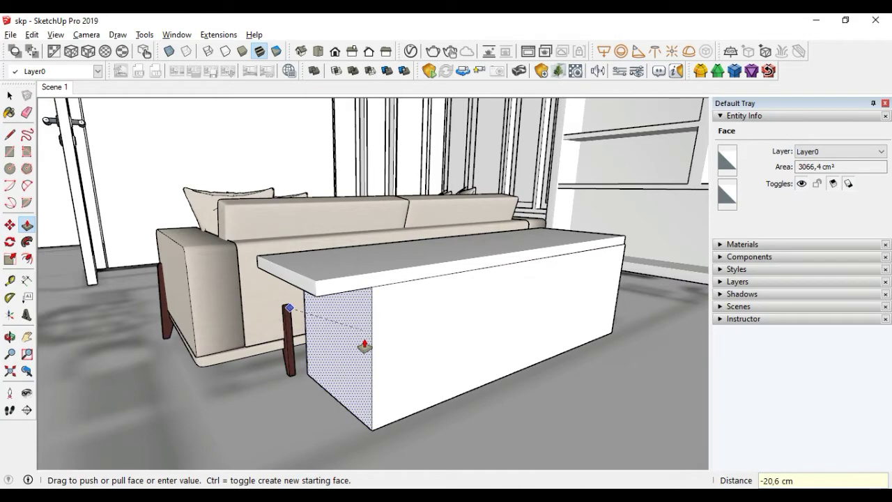
{"action": "key", "text": "Return"}
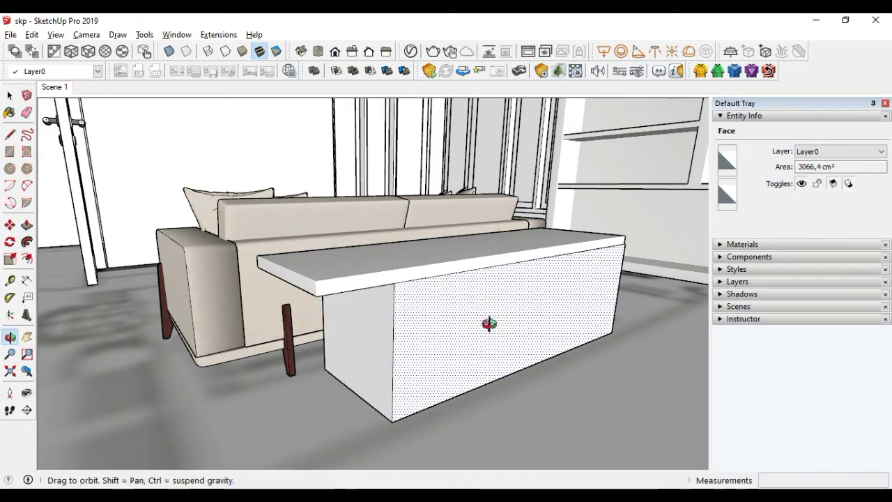
Push the block's front face in 10 cm so the slab top overhangs
{"action": "mouse_move", "coordinate": [484, 323]}
{"action": "middle_mouse_down"}
{"action": "mouse_move", "coordinate": [249, 305]}
{"action": "mouse_move", "coordinate": [455, 244]}
{"action": "mouse_move", "coordinate": [432, 252]}
{"action": "middle_mouse_up"}
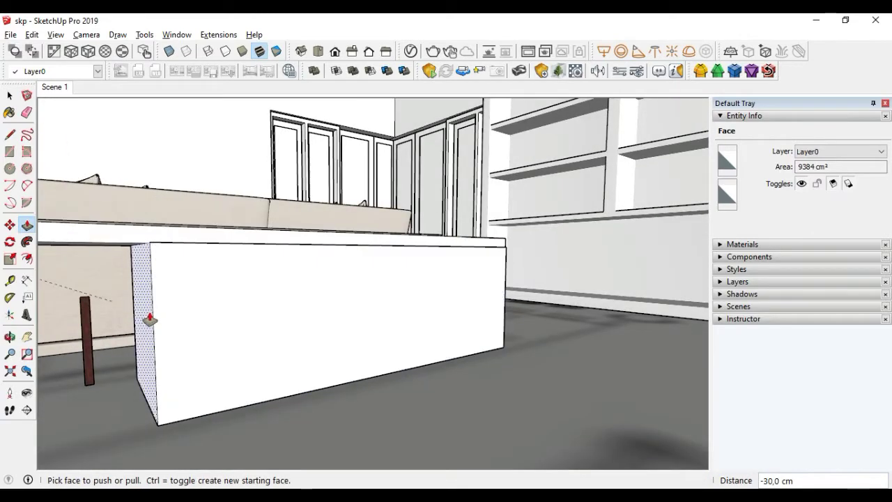
{"action": "left_click", "coordinate": [166, 317]}
{"action": "double_click", "coordinate": [172, 319]}
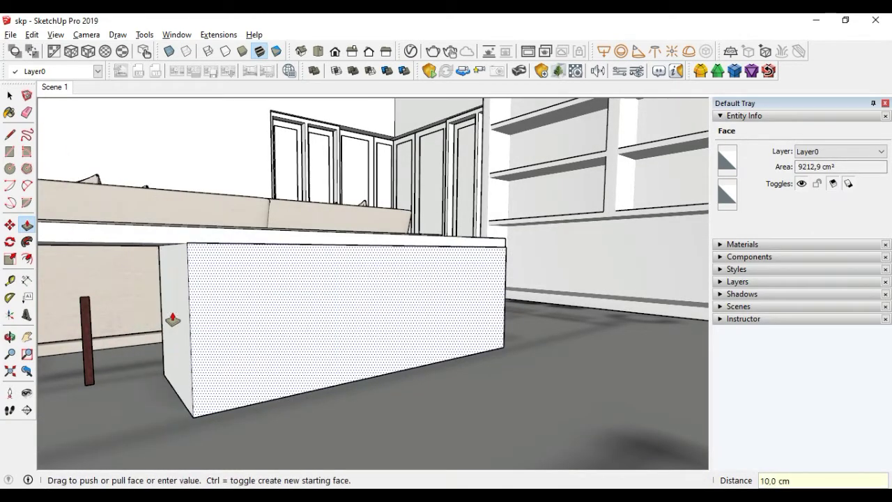
{"action": "mouse_move", "coordinate": [179, 313]}
{"action": "middle_mouse_down"}
{"action": "mouse_move", "coordinate": [239, 302]}
{"action": "mouse_move", "coordinate": [191, 299]}
{"action": "mouse_move", "coordinate": [235, 295]}
{"action": "mouse_move", "coordinate": [171, 310]}
{"action": "middle_mouse_up"}
{"action": "left_click", "coordinate": [193, 309]}
{"action": "left_click", "coordinate": [160, 309]}
Push the block's left face in 5 cm and its right face in 35 cm
{"action": "left_click", "coordinate": [171, 310]}
{"action": "type", "text": "5"}
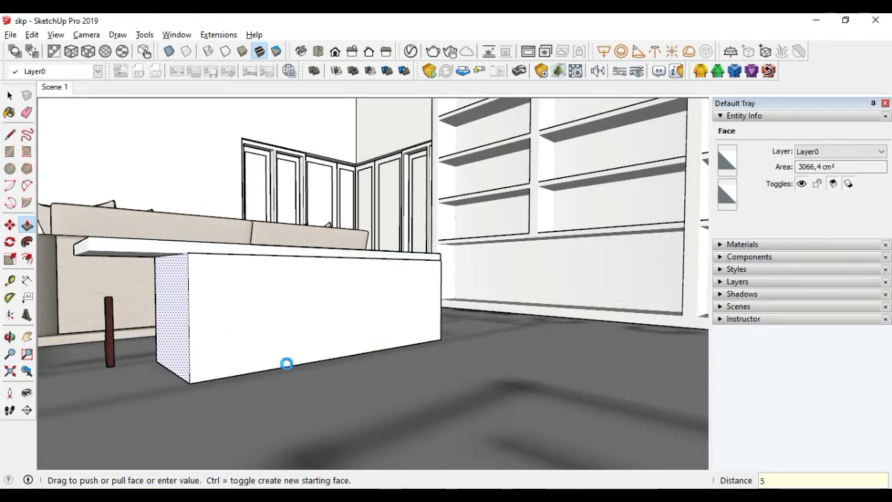
{"action": "key", "text": "Return"}
{"action": "middle_click_drag", "start_coordinate": [229, 333], "coordinate": [551, 319]}
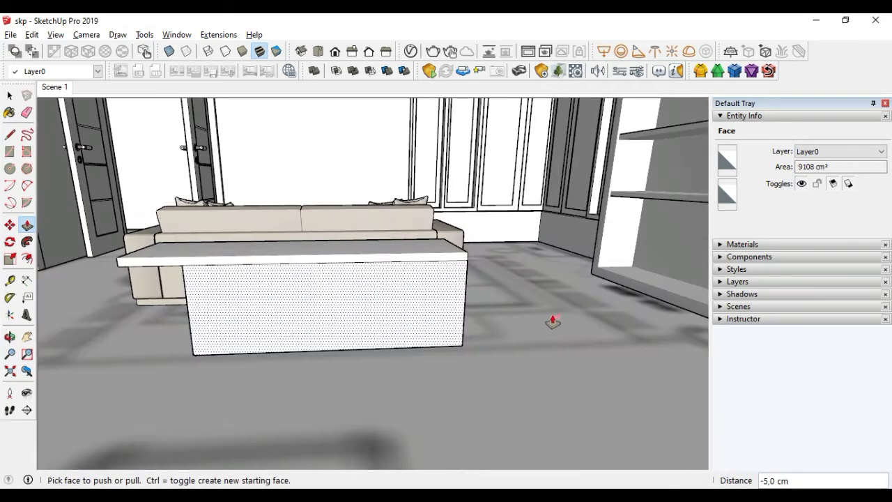
{"action": "middle_click_drag", "start_coordinate": [447, 303], "coordinate": [424, 318]}
{"action": "left_click", "coordinate": [433, 314]}
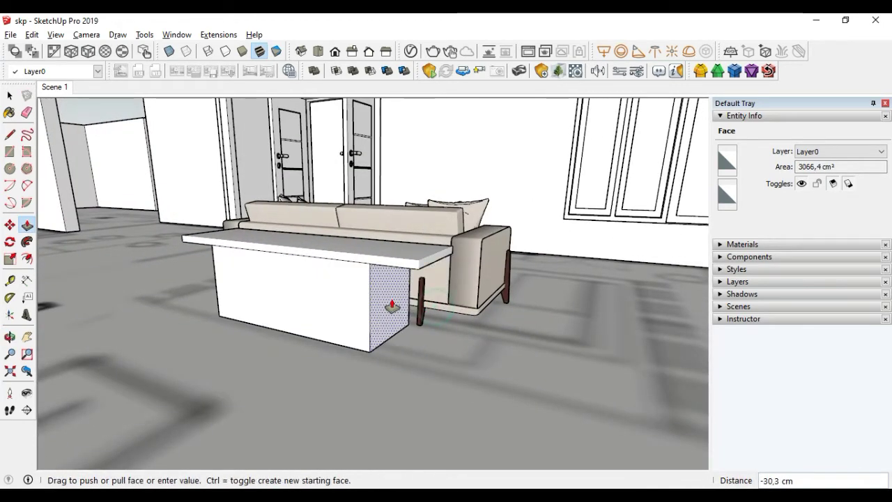
{"action": "type", "text": "35"}
{"action": "key", "text": "Return"}
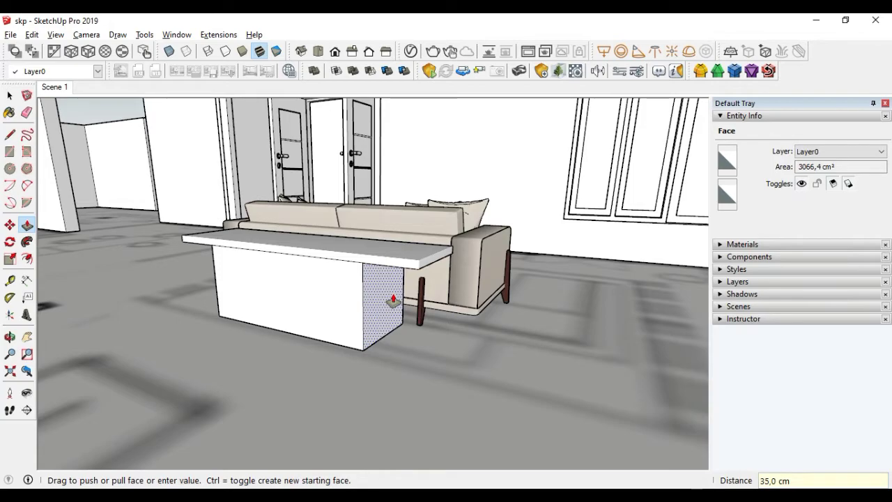
Browse the living-room reference photos in Windows Photos up to Library_House_13.jpg
{"action": "key", "text": "alt+Tab"}
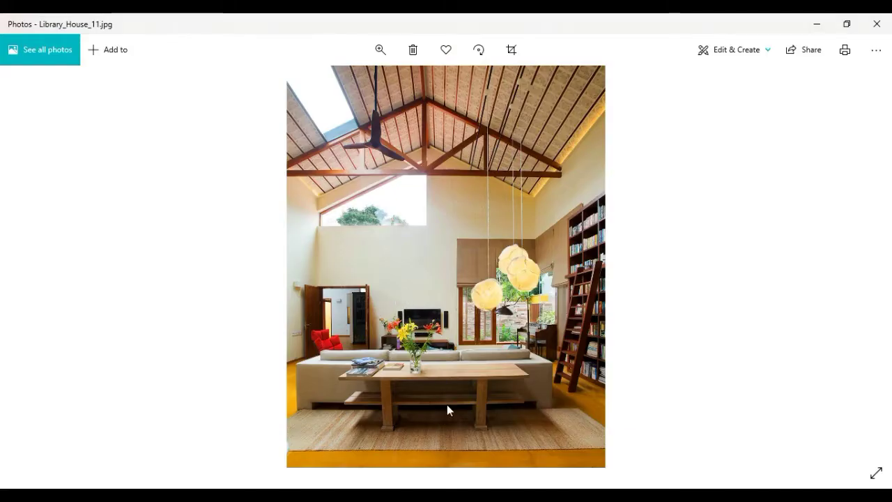
{"action": "key", "text": "Right"}
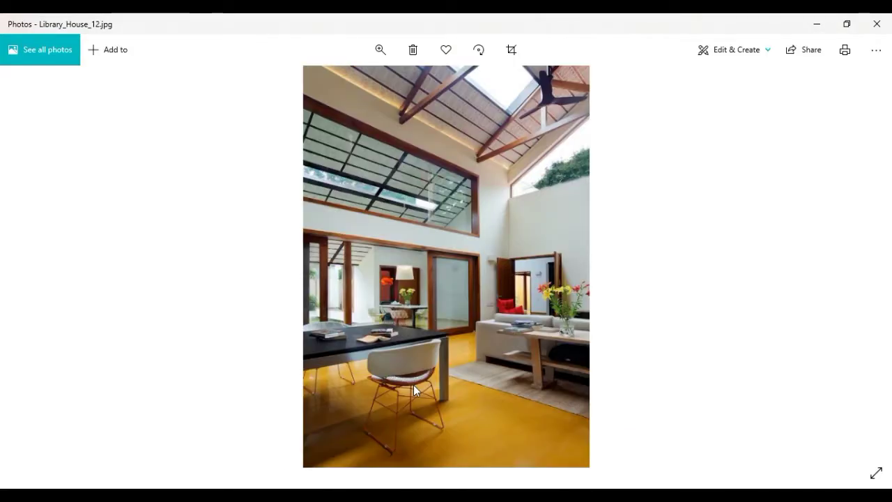
{"action": "key", "text": "Right"}
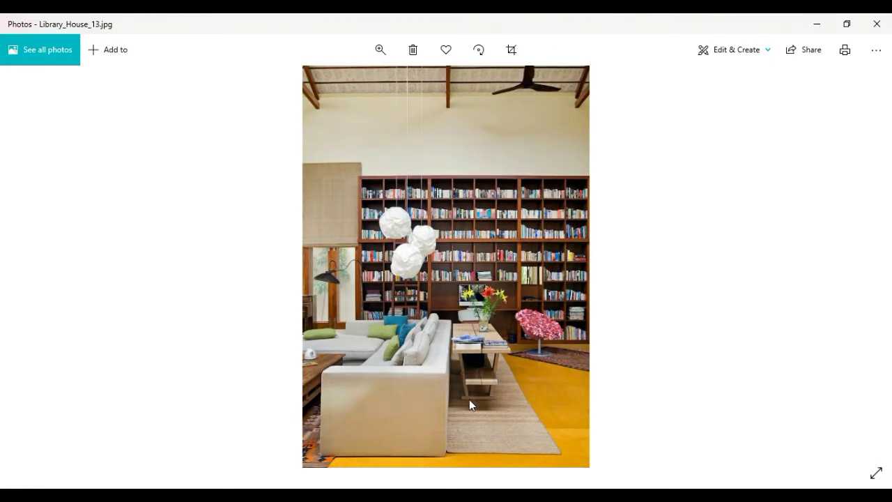
Back in SketchUp, place a guide line near the block's end edge
{"action": "key", "text": "alt+Tab"}
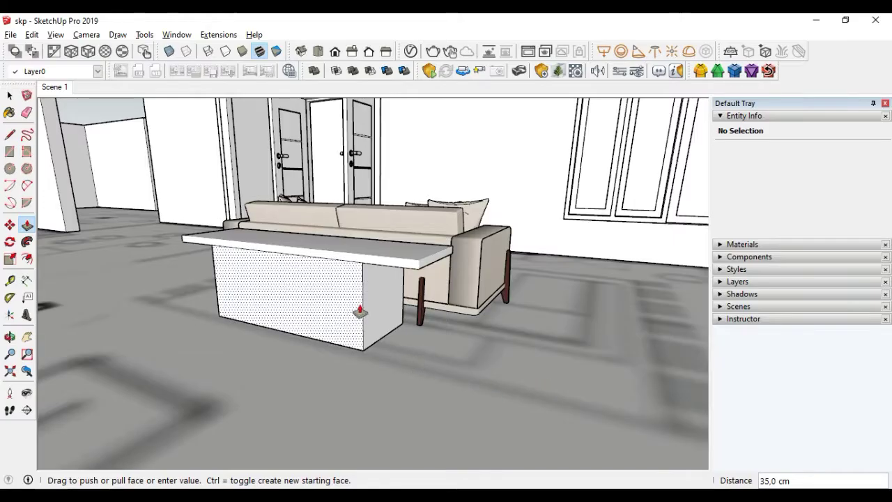
{"action": "mouse_move", "coordinate": [358, 313]}
{"action": "middle_mouse_down"}
{"action": "mouse_move", "coordinate": [299, 300]}
{"action": "mouse_move", "coordinate": [340, 293]}
{"action": "middle_mouse_up"}
{"action": "scroll", "coordinate": [340, 293], "scroll_direction": "up", "scroll_amount": 3}
{"action": "scroll", "coordinate": [336, 305], "scroll_direction": "up", "scroll_amount": 2}
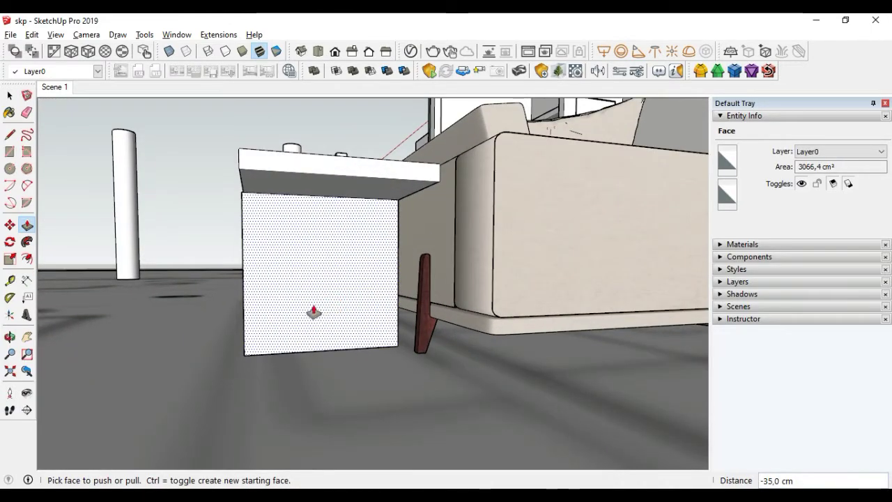
{"action": "key", "text": "t"}
{"action": "left_click", "coordinate": [250, 267]}
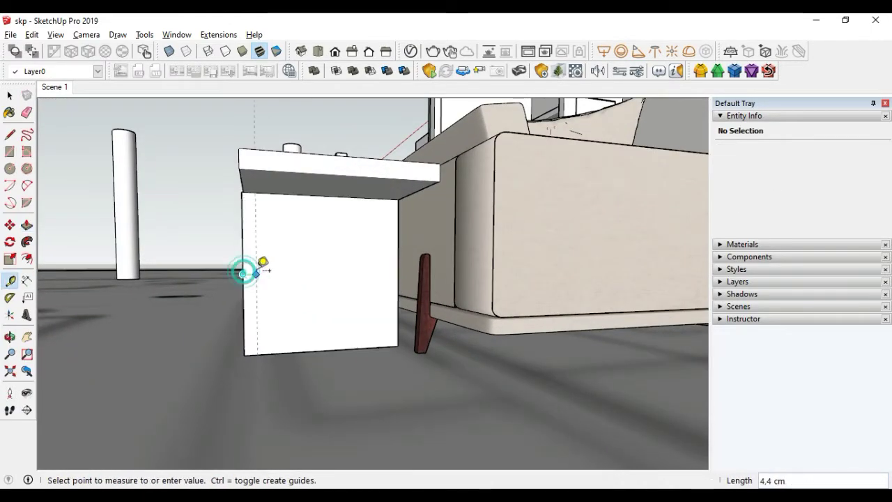
{"action": "left_click", "coordinate": [258, 266]}
Start pushing the block's side face back slightly with Push/Pull
{"action": "middle_click_drag", "start_coordinate": [258, 265], "coordinate": [325, 304]}
{"action": "key", "text": "p"}
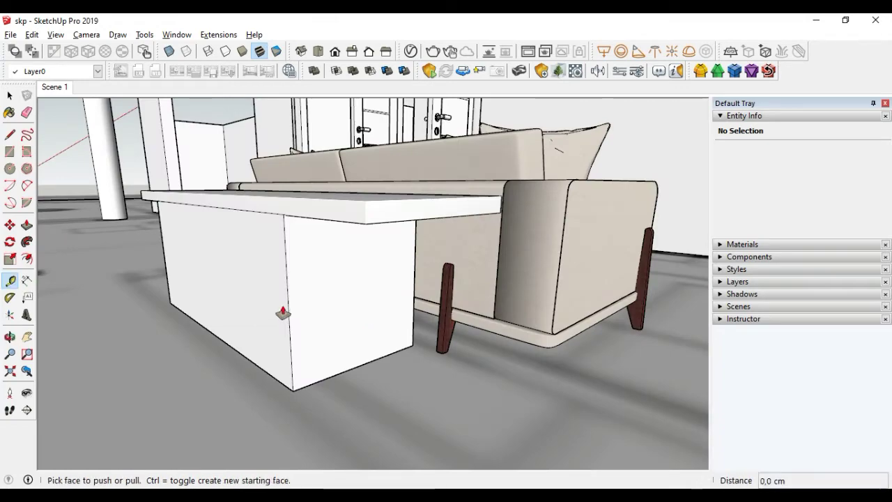
{"action": "left_click", "coordinate": [269, 303]}
Finish the side face push and select all of the table's geometry
{"action": "left_click", "coordinate": [272, 201]}
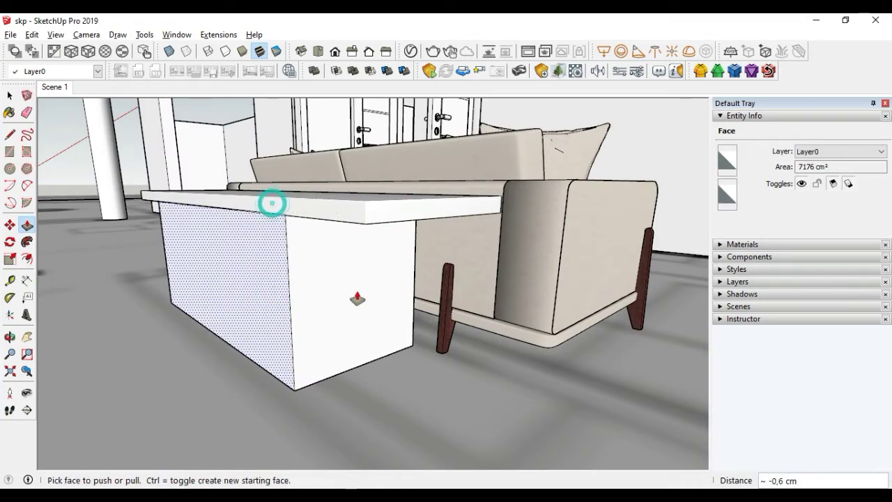
{"action": "mouse_move", "coordinate": [354, 299]}
{"action": "middle_mouse_down"}
{"action": "mouse_move", "coordinate": [174, 279]}
{"action": "mouse_move", "coordinate": [343, 236]}
{"action": "mouse_move", "coordinate": [381, 215]}
{"action": "mouse_move", "coordinate": [327, 186]}
{"action": "mouse_move", "coordinate": [391, 214]}
{"action": "middle_mouse_up"}
{"action": "key", "text": "space"}
{"action": "mouse_move", "coordinate": [330, 197]}
{"action": "middle_mouse_down"}
{"action": "mouse_move", "coordinate": [322, 205]}
{"action": "mouse_move", "coordinate": [279, 189]}
{"action": "middle_mouse_up"}
{"action": "left_click", "coordinate": [259, 175]}
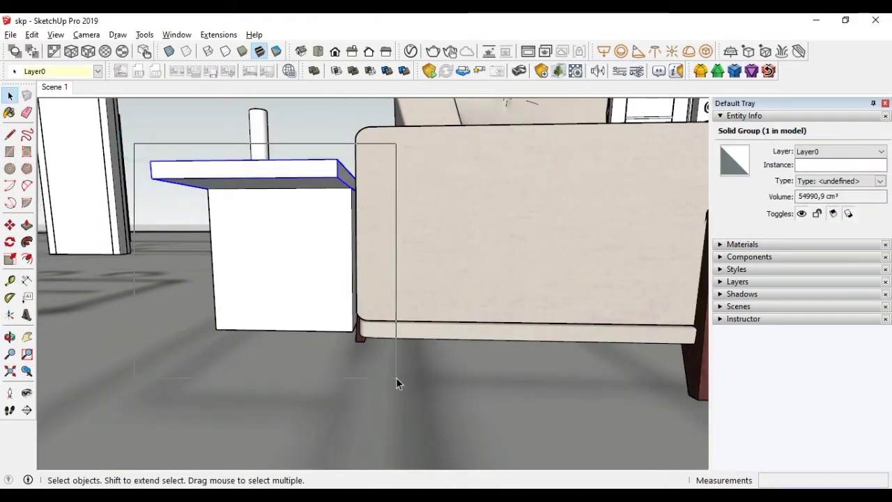
{"action": "triple_click", "coordinate": [241, 223]}
{"action": "middle_click_drag", "start_coordinate": [240, 223], "coordinate": [389, 332]}
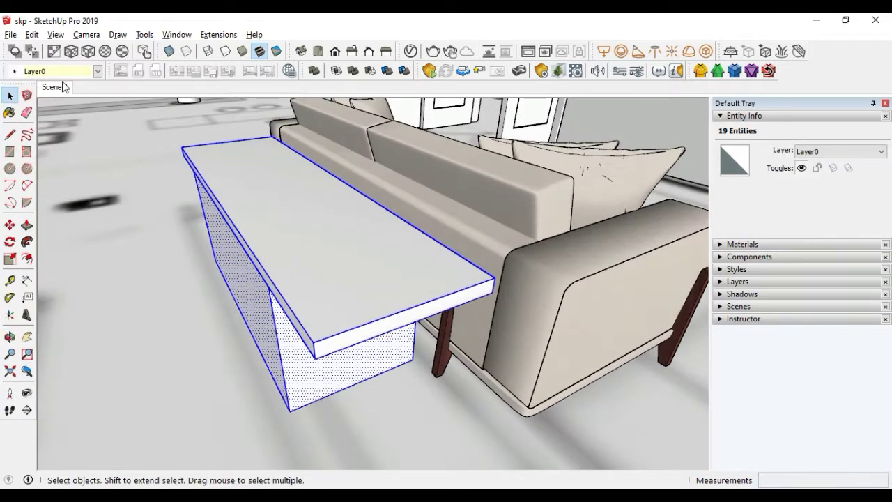
Hide the rest of the model around the table and bring up the sofa component's options
{"action": "left_click", "coordinate": [28, 39]}
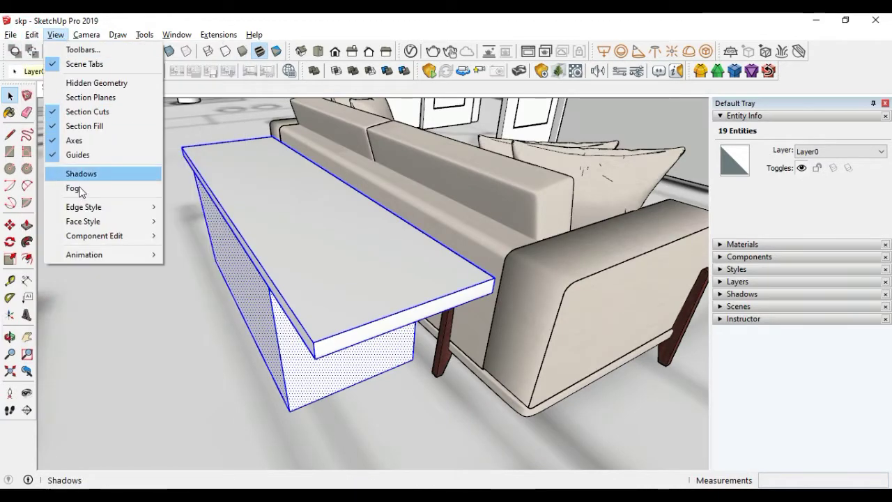
{"action": "mouse_move", "coordinate": [94, 236]}
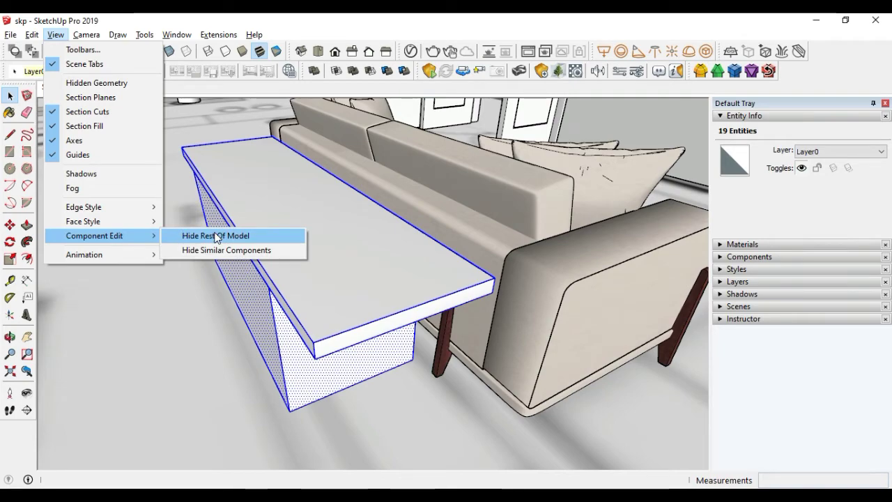
{"action": "left_click", "coordinate": [216, 238]}
{"action": "mouse_move", "coordinate": [448, 295]}
{"action": "middle_mouse_down"}
{"action": "mouse_move", "coordinate": [344, 213]}
{"action": "mouse_move", "coordinate": [473, 262]}
{"action": "middle_mouse_up"}
{"action": "right_click", "coordinate": [474, 262]}
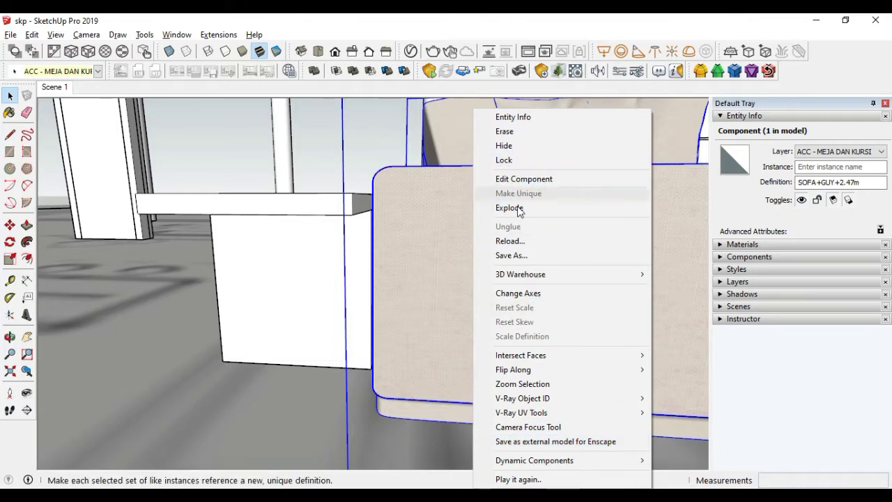
Hide the sofa, then push the base block's long side face inward under the slab top
{"action": "left_click", "coordinate": [502, 145]}
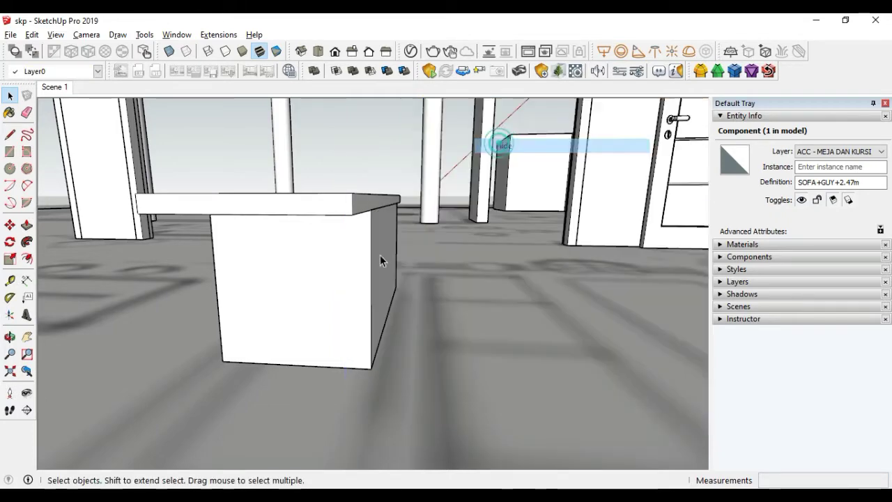
{"action": "mouse_move", "coordinate": [380, 260]}
{"action": "middle_mouse_down"}
{"action": "mouse_move", "coordinate": [319, 265]}
{"action": "mouse_move", "coordinate": [311, 250]}
{"action": "middle_mouse_up"}
{"action": "key", "text": "p"}
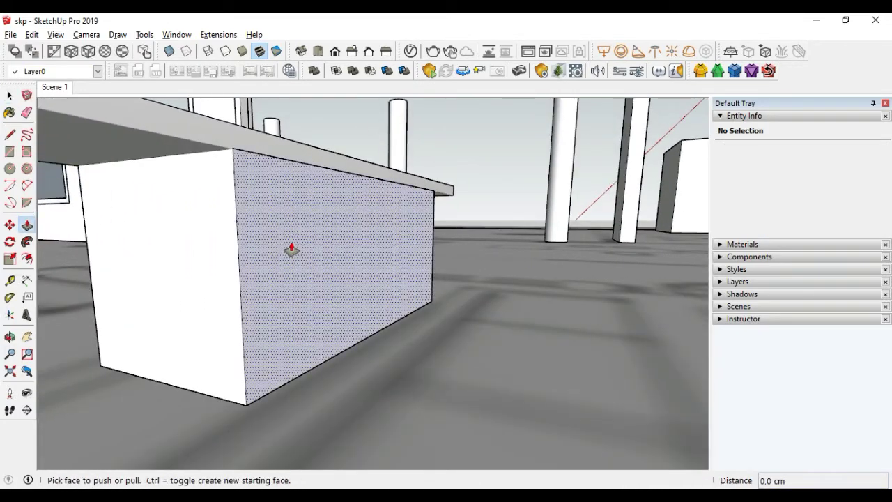
{"action": "left_click", "coordinate": [290, 246]}
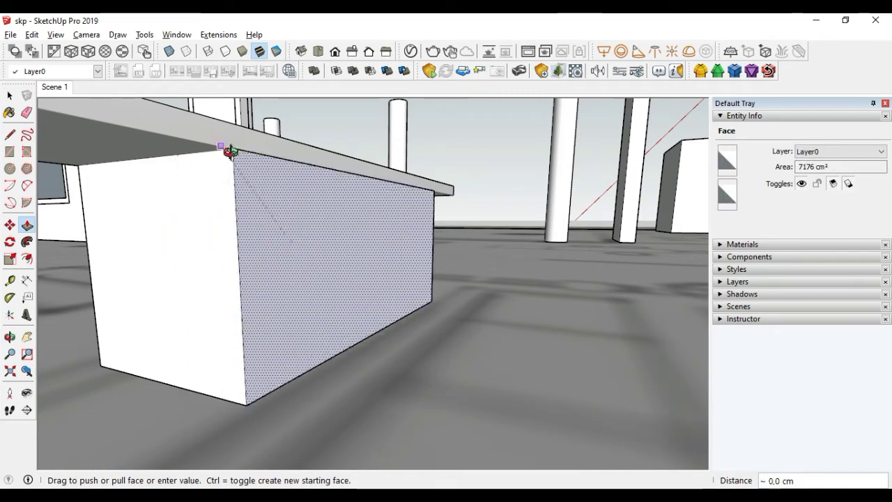
{"action": "mouse_move", "coordinate": [231, 149]}
{"action": "middle_mouse_down"}
{"action": "mouse_move", "coordinate": [274, 201]}
{"action": "mouse_move", "coordinate": [258, 144]}
{"action": "mouse_move", "coordinate": [294, 212]}
{"action": "mouse_move", "coordinate": [191, 199]}
{"action": "mouse_move", "coordinate": [213, 205]}
{"action": "mouse_move", "coordinate": [185, 174]}
{"action": "mouse_move", "coordinate": [209, 95]}
{"action": "mouse_move", "coordinate": [235, 87]}
{"action": "middle_mouse_up"}
{"action": "scroll", "coordinate": [260, 154], "scroll_direction": "up", "scroll_amount": 2}
{"action": "left_click", "coordinate": [200, 182]}
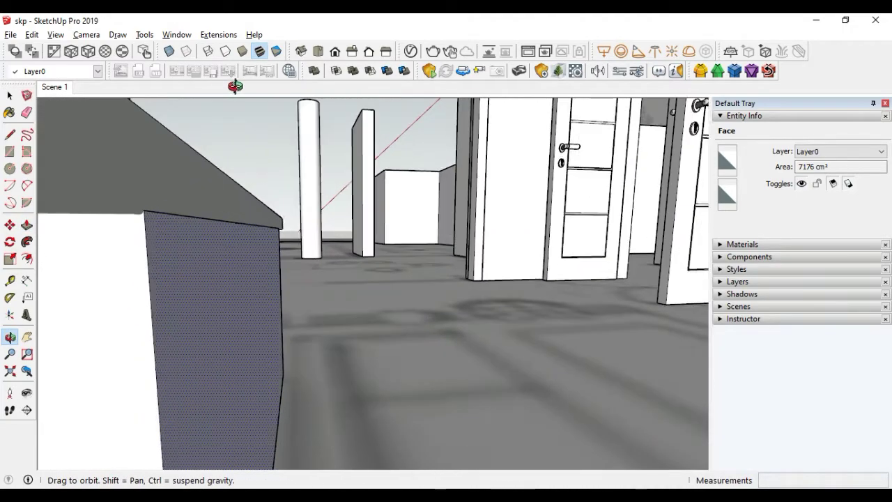
{"action": "mouse_move", "coordinate": [160, 202]}
{"action": "middle_mouse_down"}
{"action": "mouse_move", "coordinate": [147, 211]}
{"action": "mouse_move", "coordinate": [265, 165]}
{"action": "mouse_move", "coordinate": [244, 216]}
{"action": "mouse_move", "coordinate": [249, 232]}
{"action": "mouse_move", "coordinate": [331, 233]}
{"action": "middle_mouse_up"}
Place vertical guide lines on the base's end face from its right and left edges
{"action": "key", "text": "t"}
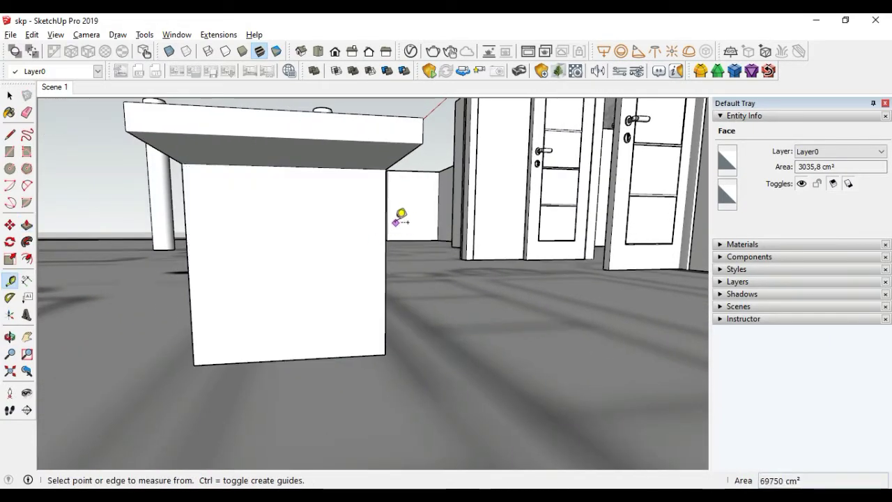
{"action": "left_click", "coordinate": [385, 220]}
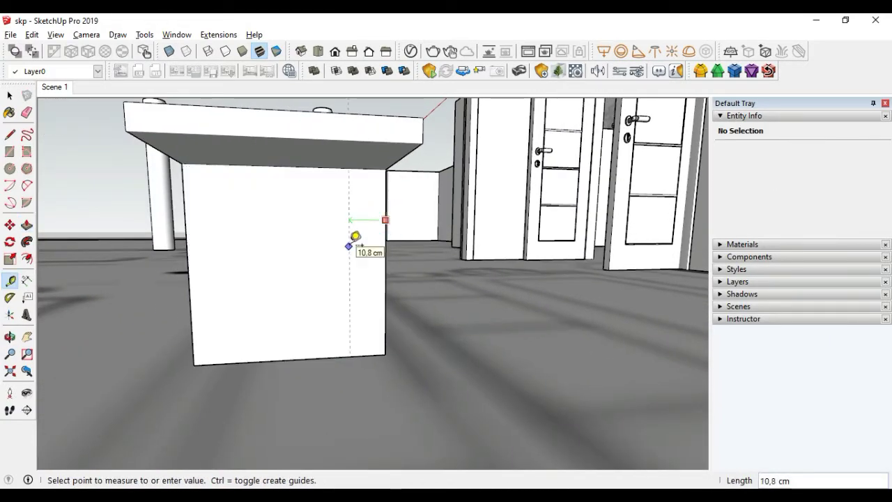
{"action": "left_click", "coordinate": [354, 237]}
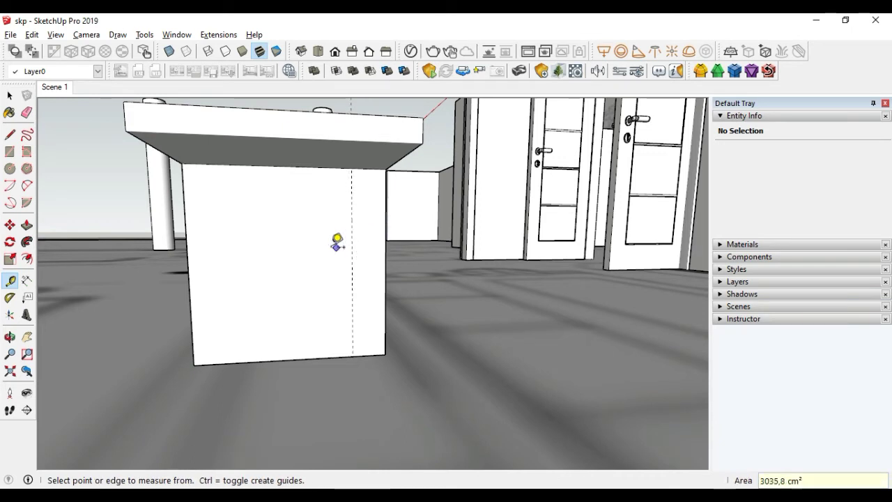
{"action": "left_click", "coordinate": [185, 222]}
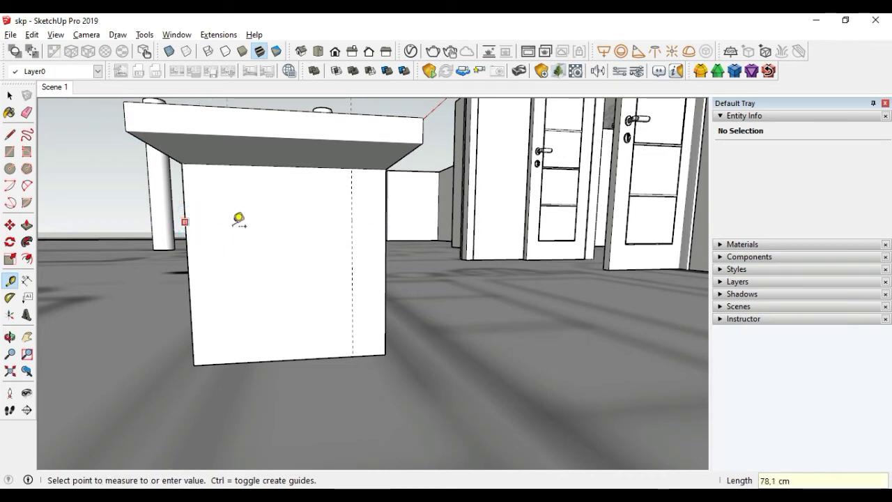
{"action": "left_click", "coordinate": [238, 222]}
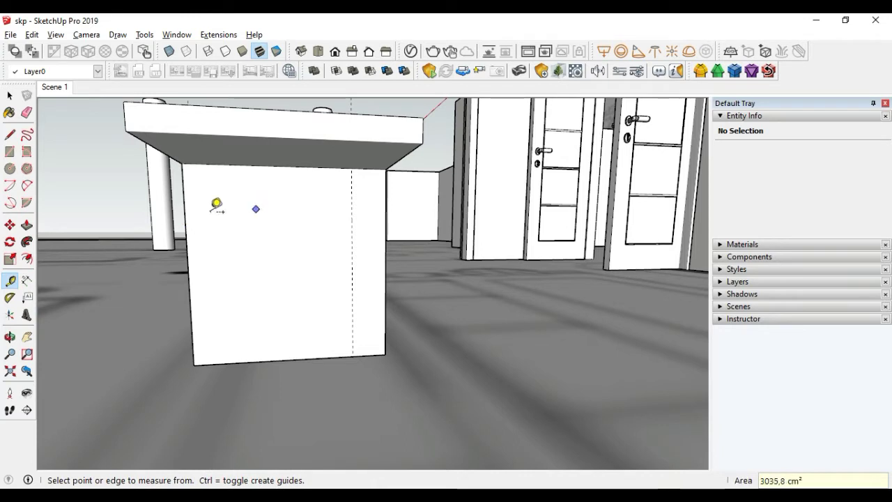
{"action": "left_click", "coordinate": [184, 221]}
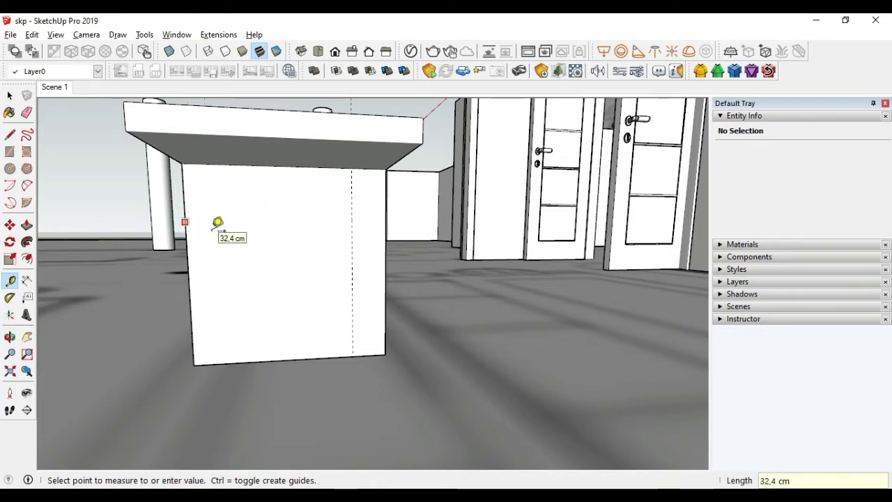
{"action": "left_click", "coordinate": [249, 221]}
{"action": "mouse_move", "coordinate": [233, 233]}
{"action": "middle_mouse_down"}
{"action": "mouse_move", "coordinate": [404, 272]}
{"action": "mouse_move", "coordinate": [173, 200]}
{"action": "middle_mouse_up"}
{"action": "scroll", "coordinate": [163, 190], "scroll_direction": "up", "scroll_amount": 3}
{"action": "left_click", "coordinate": [133, 186]}
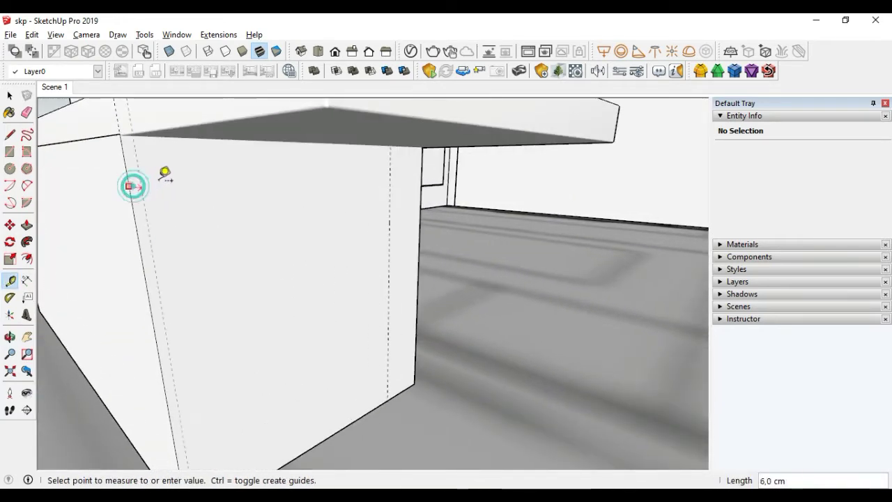
{"action": "left_click", "coordinate": [175, 183]}
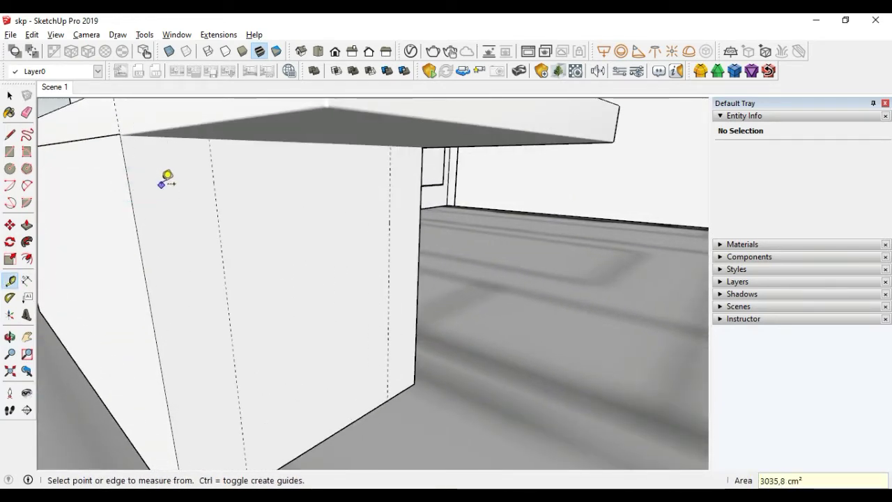
Add guides 5 cm above the bottom edge and 5 cm in from the left and right edges
{"action": "mouse_move", "coordinate": [165, 177]}
{"action": "middle_mouse_down"}
{"action": "mouse_move", "coordinate": [314, 283]}
{"action": "mouse_move", "coordinate": [230, 253]}
{"action": "mouse_move", "coordinate": [259, 351]}
{"action": "middle_mouse_up"}
{"action": "scroll", "coordinate": [264, 356], "scroll_direction": "up", "scroll_amount": 2}
{"action": "left_click", "coordinate": [258, 365]}
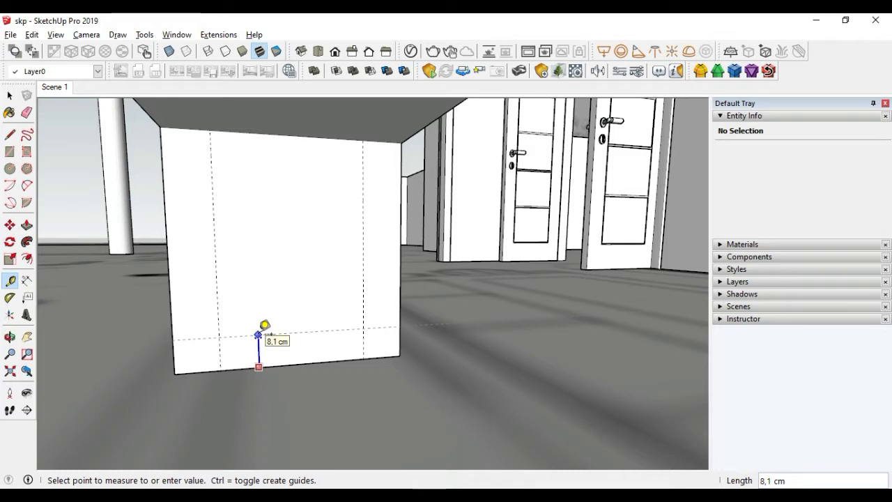
{"action": "type", "text": "5"}
{"action": "key", "text": "Return"}
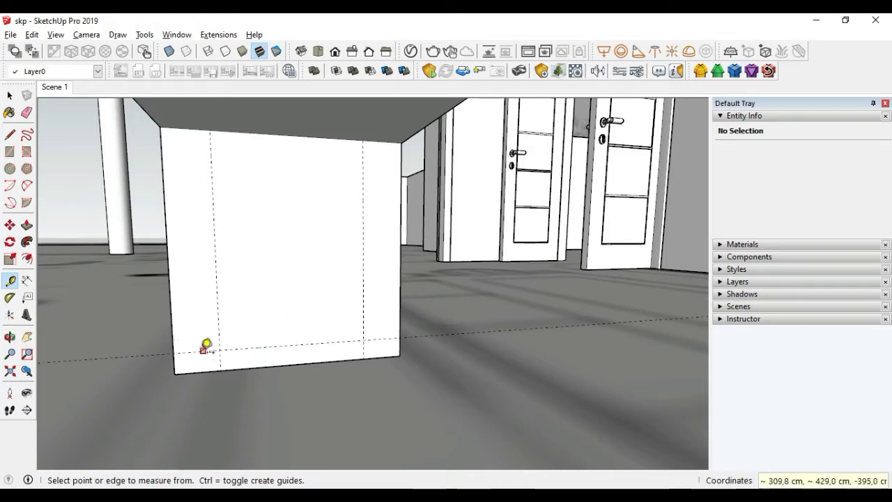
{"action": "left_click", "coordinate": [182, 351]}
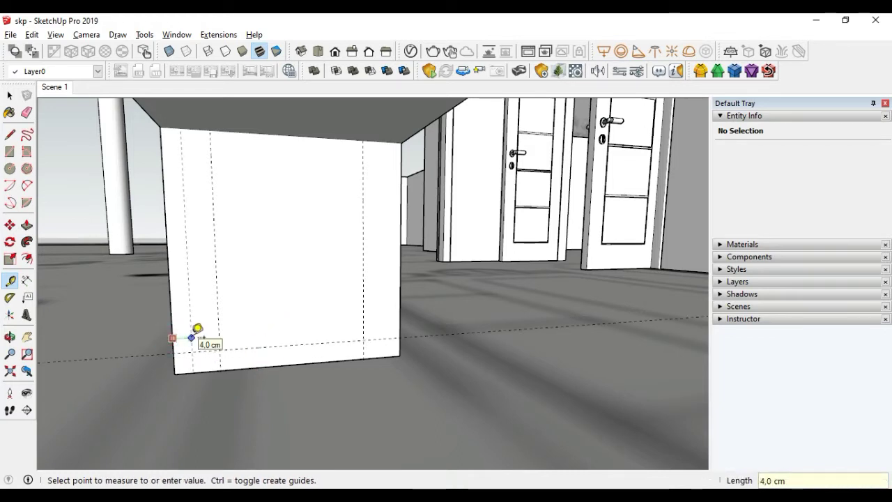
{"action": "type", "text": "5"}
{"action": "key", "text": "Return"}
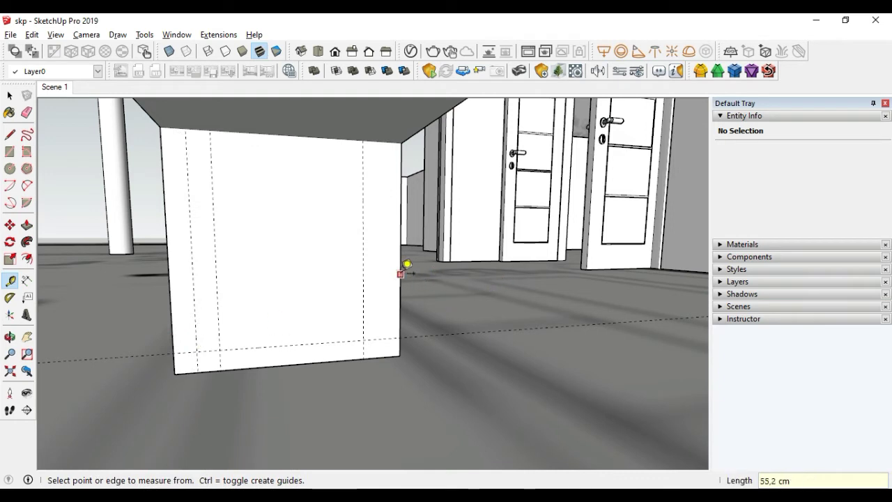
{"action": "left_click", "coordinate": [401, 273]}
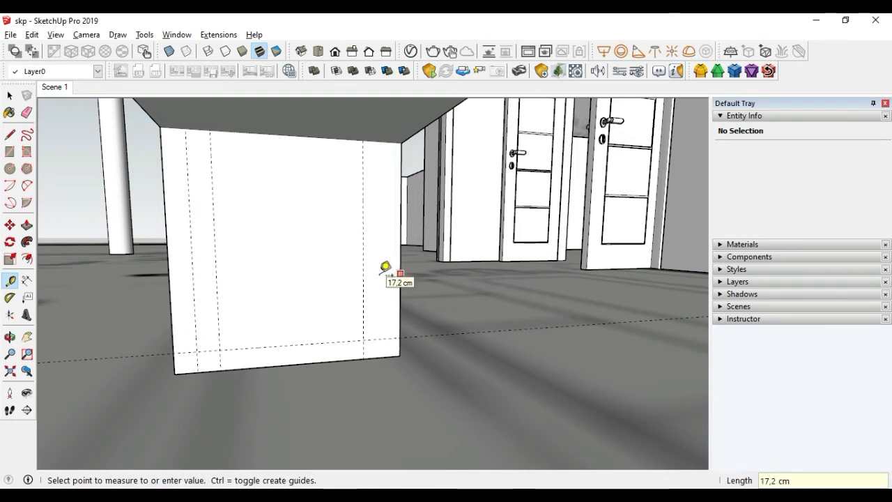
{"action": "type", "text": "55,2"}
{"action": "key", "text": "Return"}
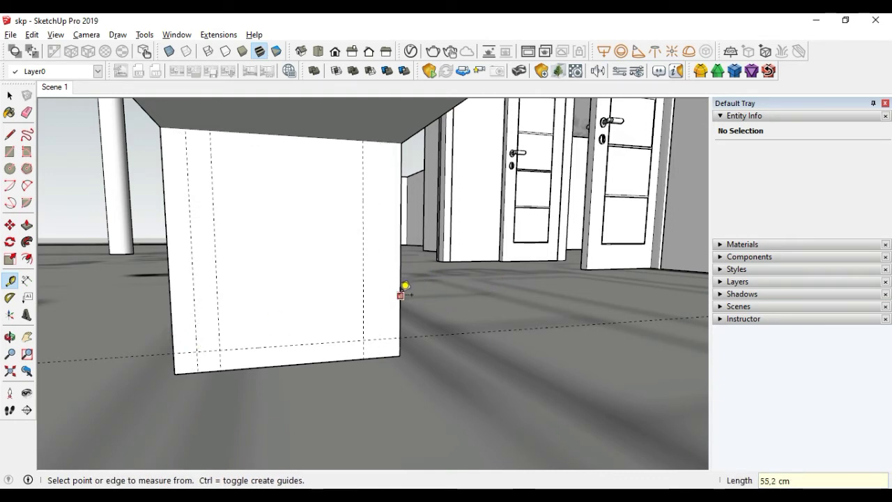
{"action": "left_click", "coordinate": [400, 294]}
{"action": "key", "text": "Return"}
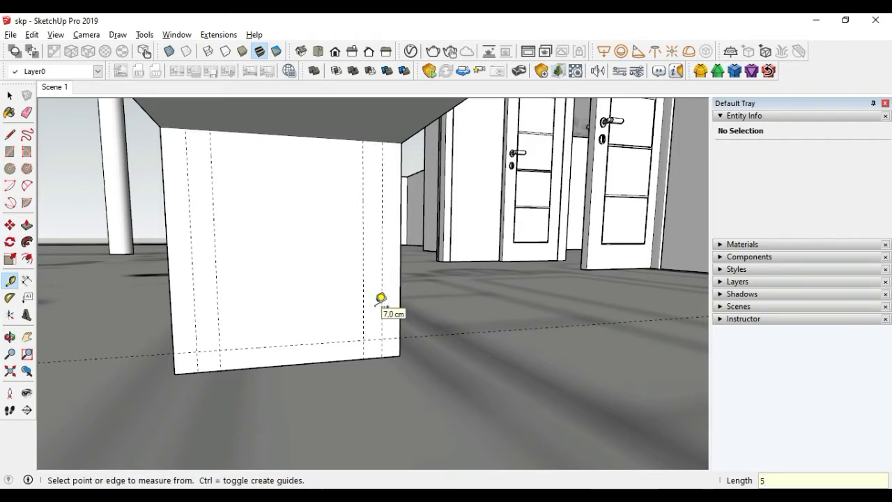
Draw slanted leg edges from the bottom guide intersections up to the top corners on both sides
{"action": "key", "text": "l"}
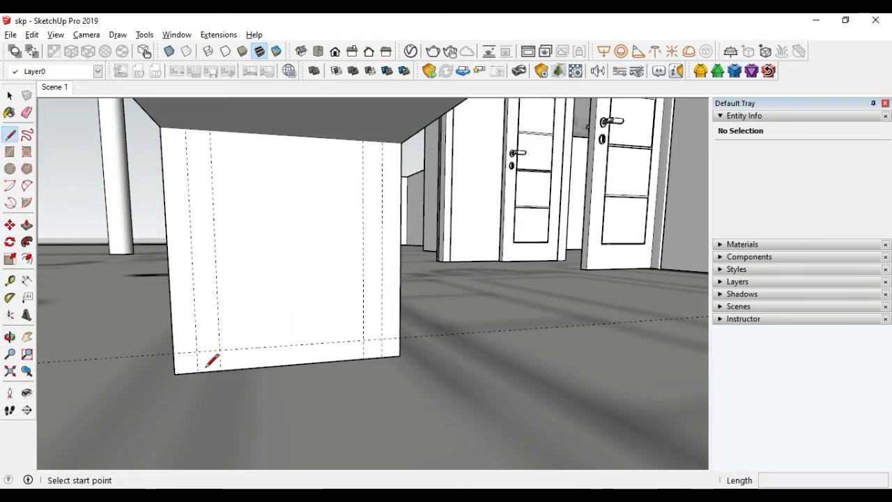
{"action": "left_click", "coordinate": [198, 370]}
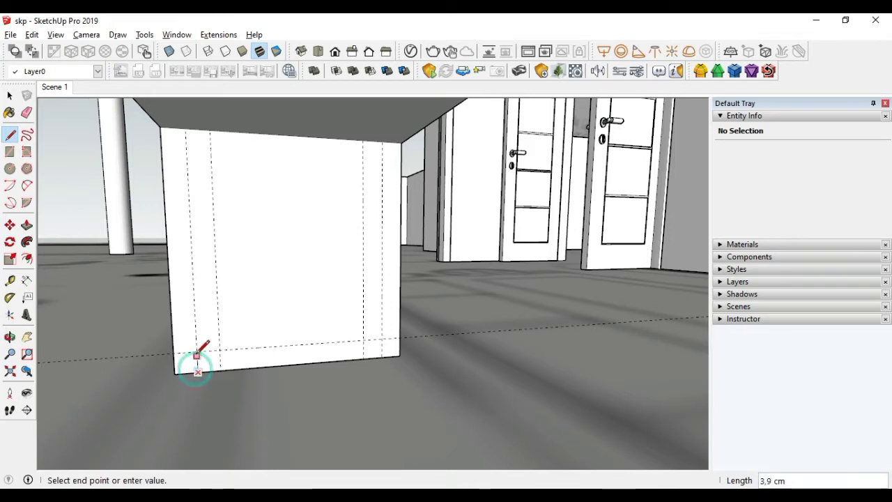
{"action": "left_click", "coordinate": [219, 350]}
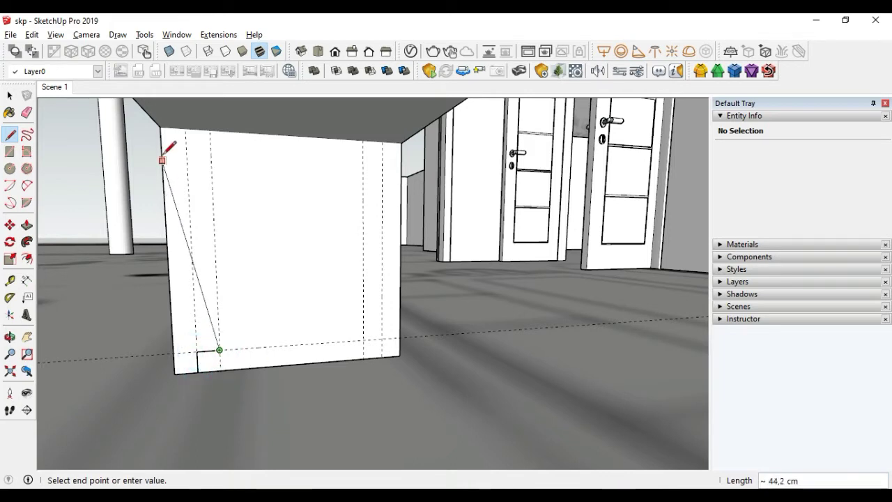
{"action": "left_click", "coordinate": [161, 127]}
{"action": "key", "text": "space"}
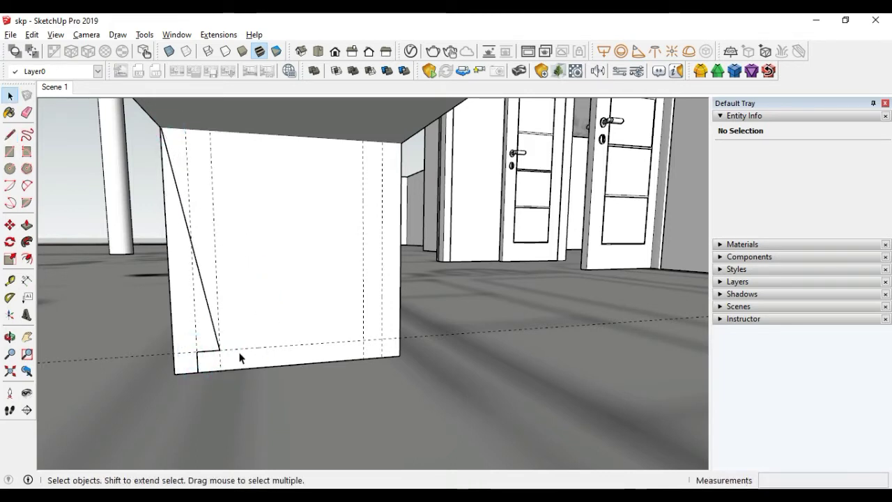
{"action": "key", "text": "l"}
{"action": "left_click", "coordinate": [381, 357]}
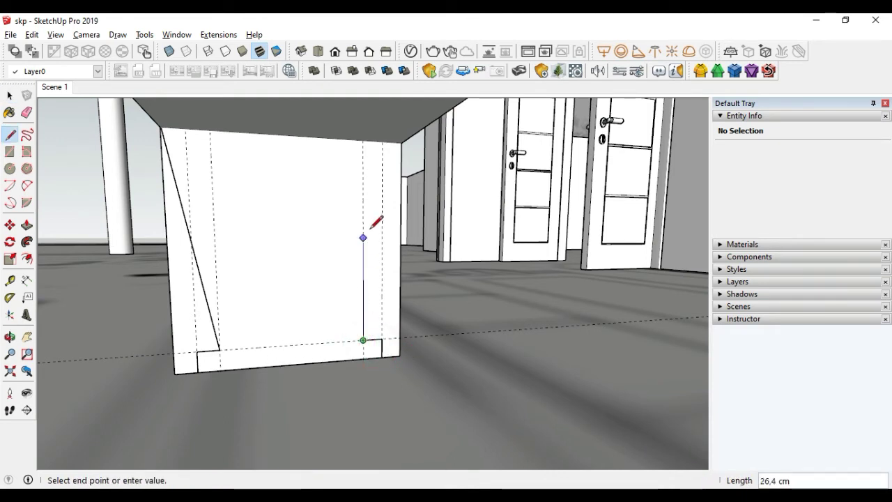
{"action": "left_click", "coordinate": [401, 144]}
Undo the slanted edges and begin a new guide measurement from the left edge
{"action": "middle_click_drag", "start_coordinate": [356, 255], "coordinate": [344, 237]}
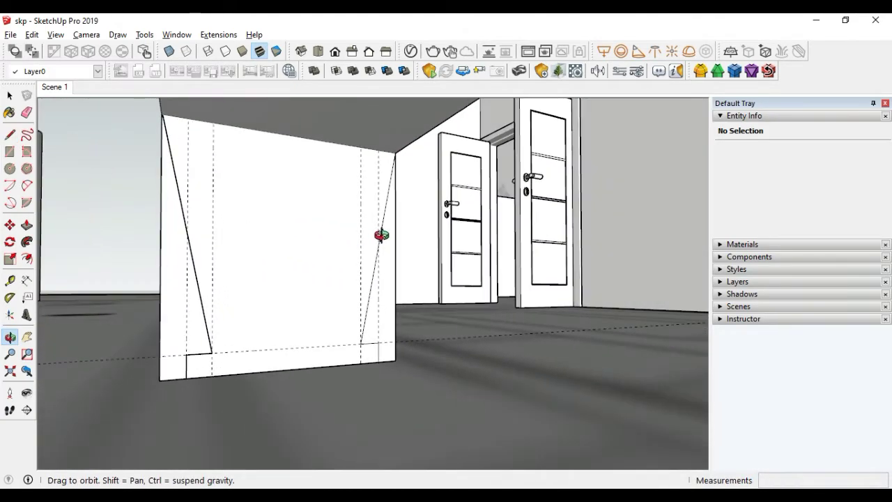
{"action": "middle_click_drag", "start_coordinate": [344, 238], "coordinate": [334, 243]}
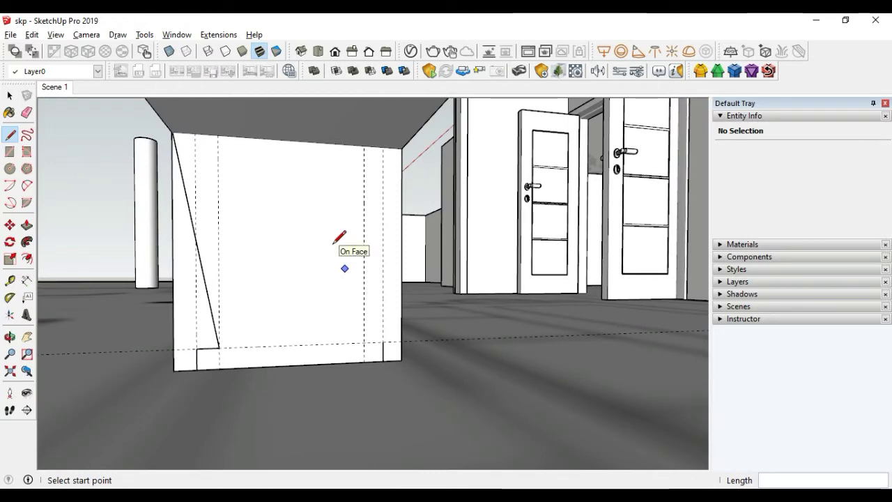
{"action": "key", "text": "ctrl+z"}
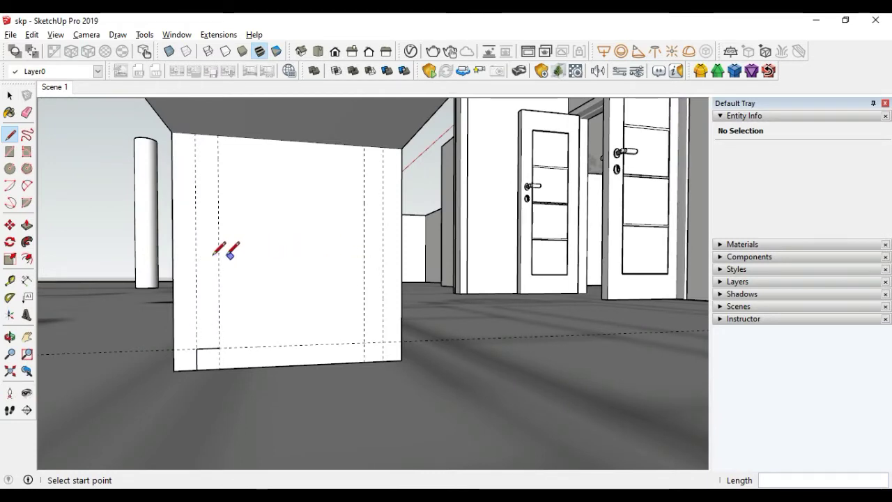
{"action": "key", "text": "t"}
{"action": "left_click", "coordinate": [173, 242]}
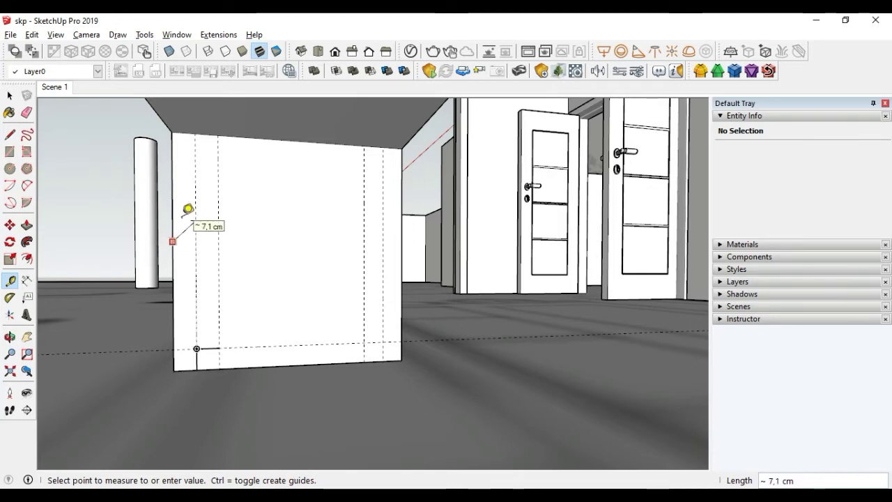
Place guides 2 cm in from the left and right edges of the side panel
{"action": "key", "text": "space"}
{"action": "key", "text": "t"}
{"action": "left_click", "coordinate": [172, 194]}
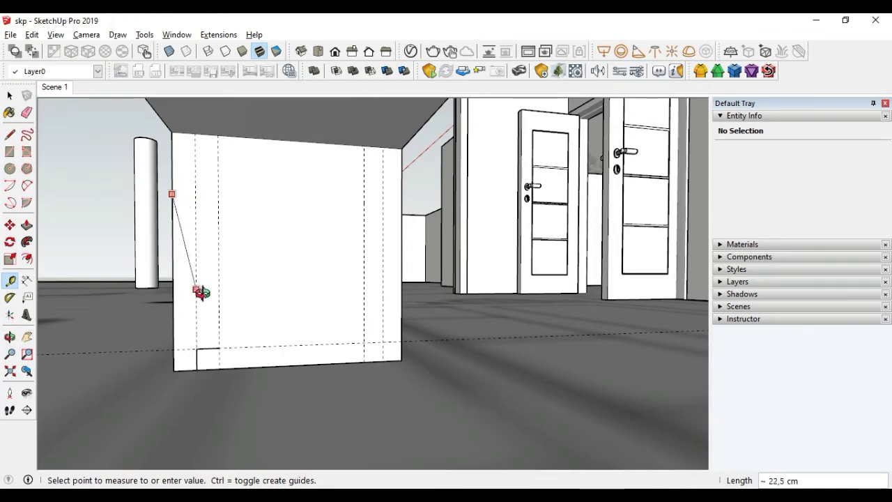
{"action": "middle_click_drag", "start_coordinate": [202, 293], "coordinate": [229, 333]}
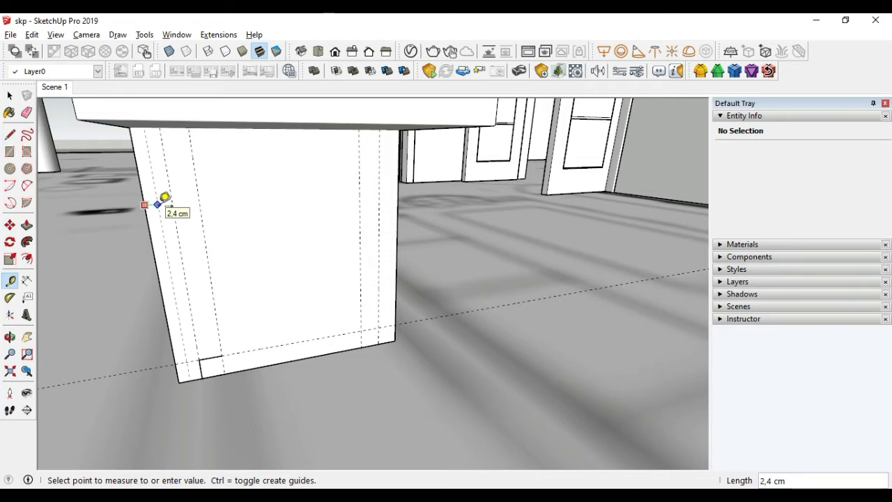
{"action": "key", "text": "Return"}
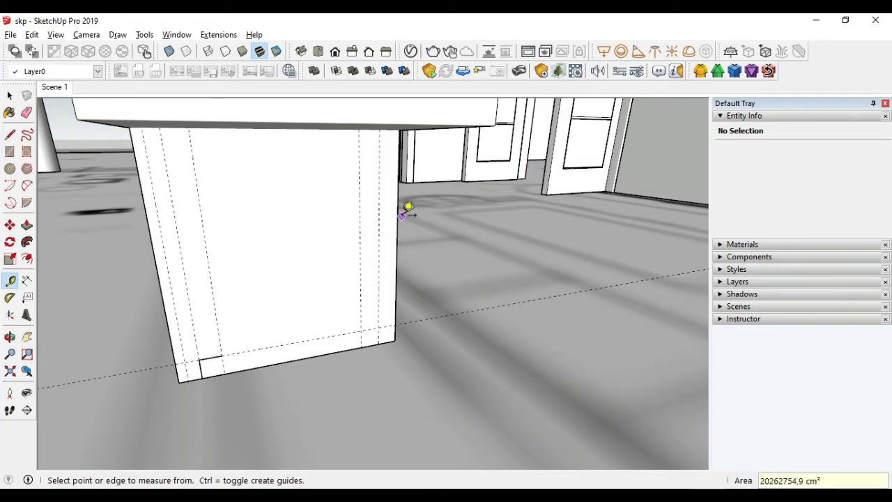
{"action": "left_click", "coordinate": [398, 215]}
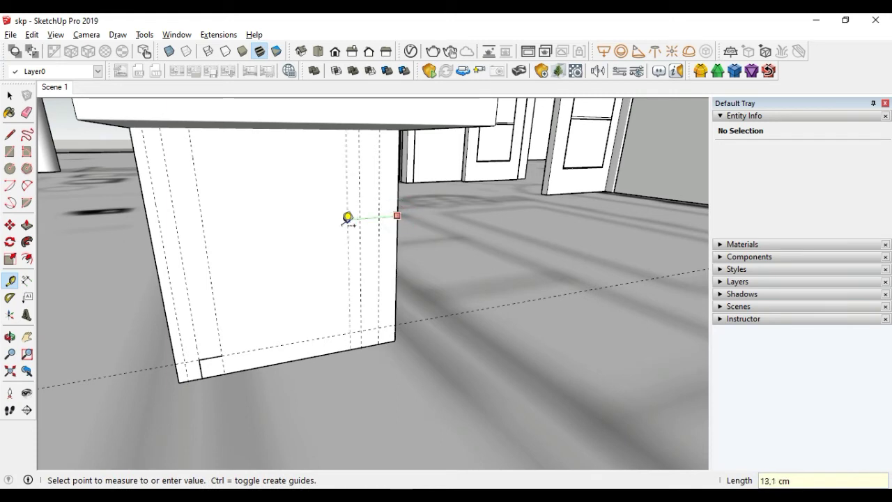
{"action": "type", "text": "2"}
{"action": "key", "text": "Return"}
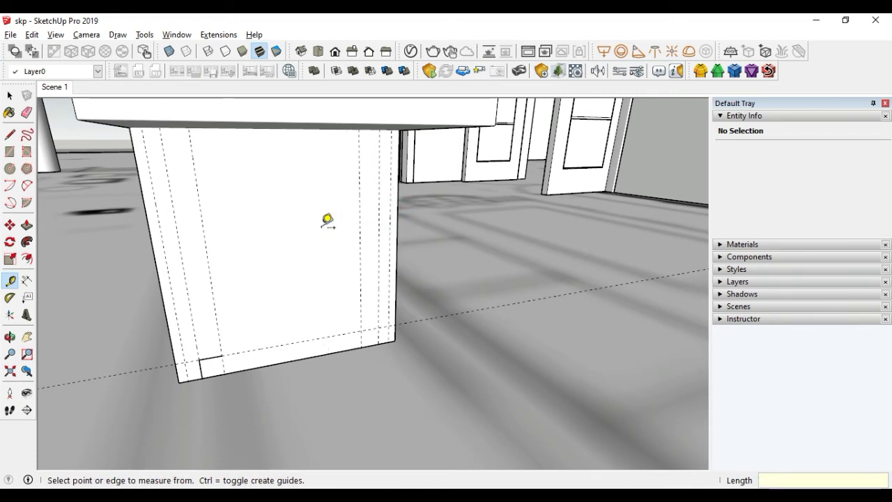
Draw the slanted leg line from the panel's bottom-right foot up to the top edge
{"action": "key", "text": "l"}
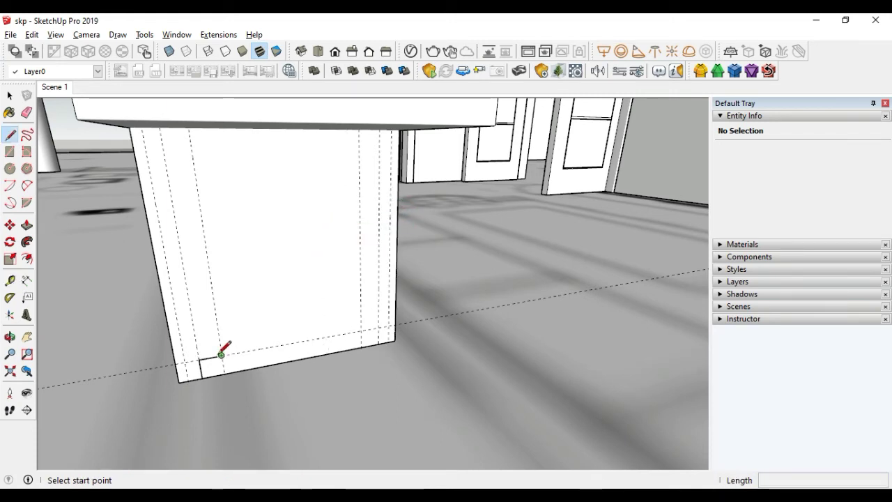
{"action": "left_click", "coordinate": [221, 355]}
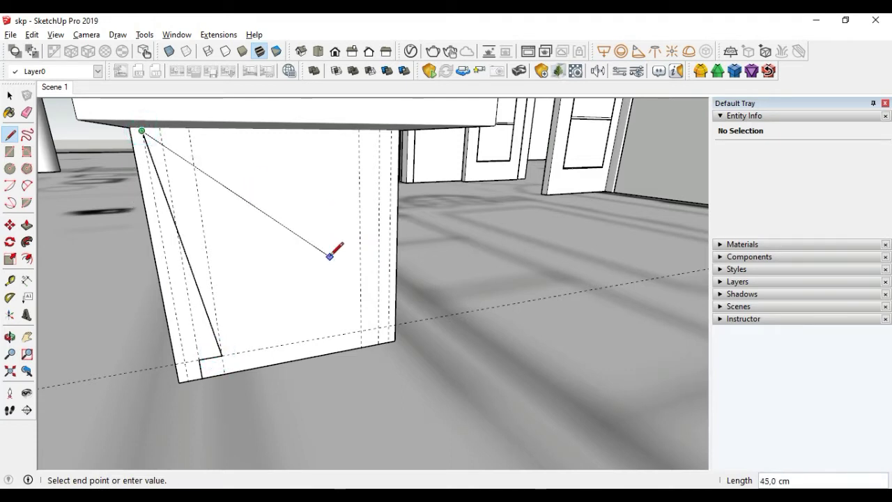
{"action": "key", "text": "space"}
{"action": "key", "text": "l"}
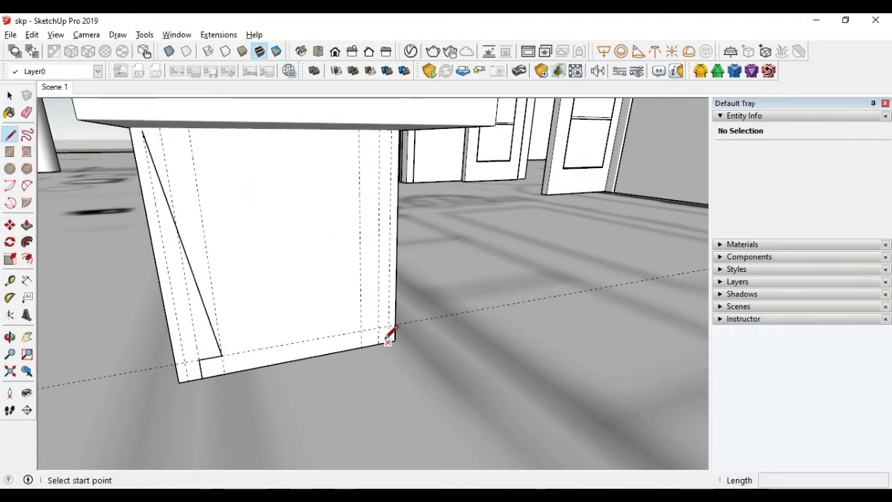
{"action": "left_click", "coordinate": [379, 342]}
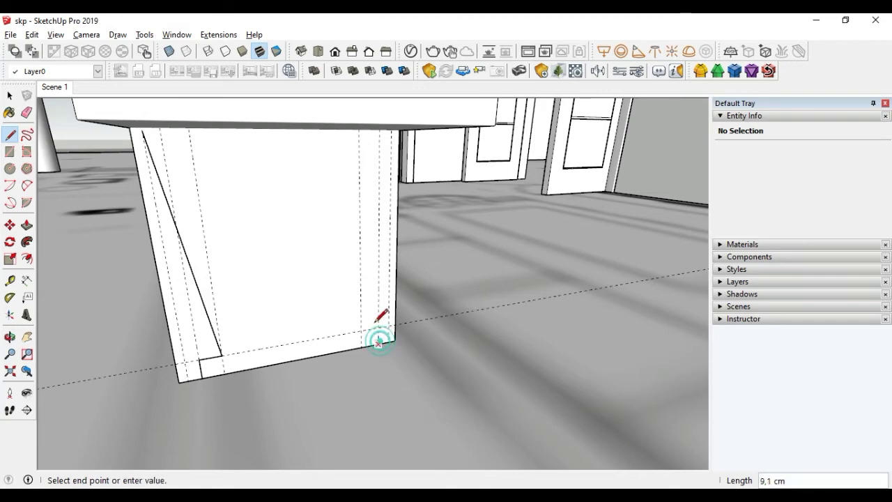
{"action": "left_click", "coordinate": [377, 328]}
{"action": "left_click", "coordinate": [361, 330]}
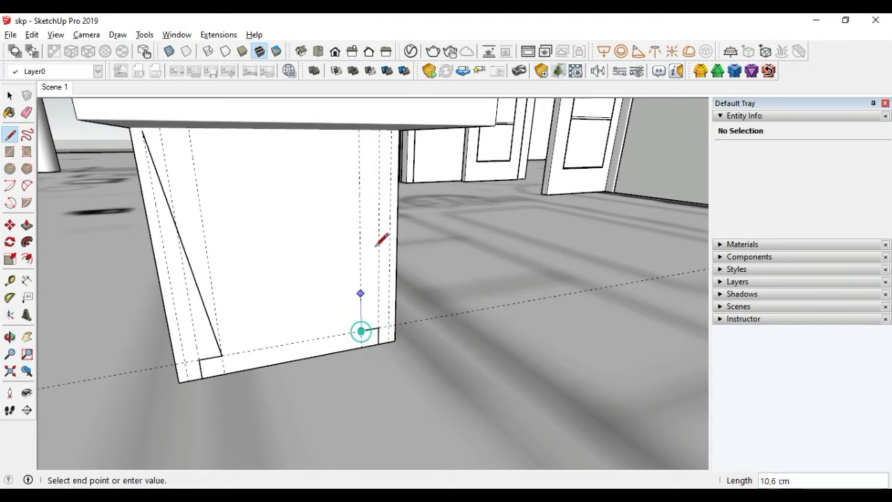
{"action": "left_click", "coordinate": [383, 124]}
{"action": "middle_click_drag", "start_coordinate": [318, 253], "coordinate": [258, 195]}
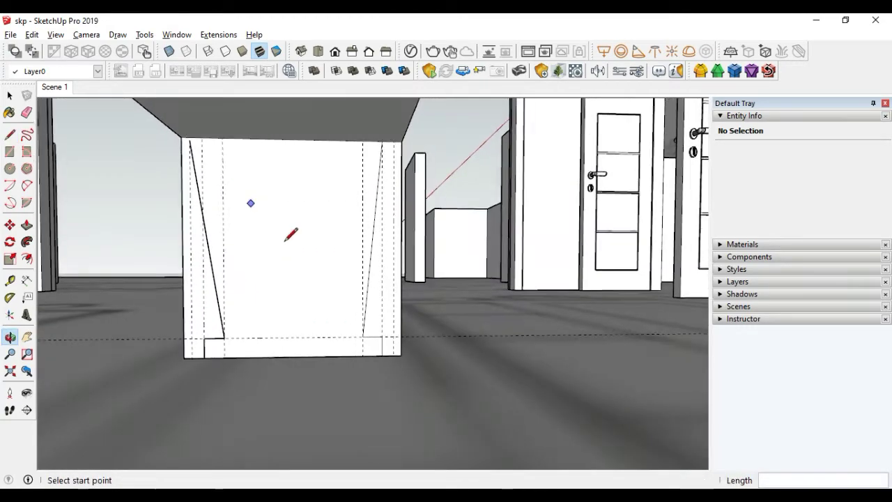
{"action": "scroll", "coordinate": [291, 232], "scroll_direction": "up", "scroll_amount": 2}
{"action": "mouse_move", "coordinate": [362, 311]}
{"action": "middle_mouse_down"}
{"action": "mouse_move", "coordinate": [175, 351]}
{"action": "mouse_move", "coordinate": [195, 360]}
{"action": "mouse_move", "coordinate": [416, 333]}
{"action": "mouse_move", "coordinate": [342, 375]}
{"action": "mouse_move", "coordinate": [231, 318]}
{"action": "mouse_move", "coordinate": [337, 323]}
{"action": "middle_mouse_up"}
Push the triangular sliver outside the diagonal back -130 cm through the panel to remove it
{"action": "key", "text": "p"}
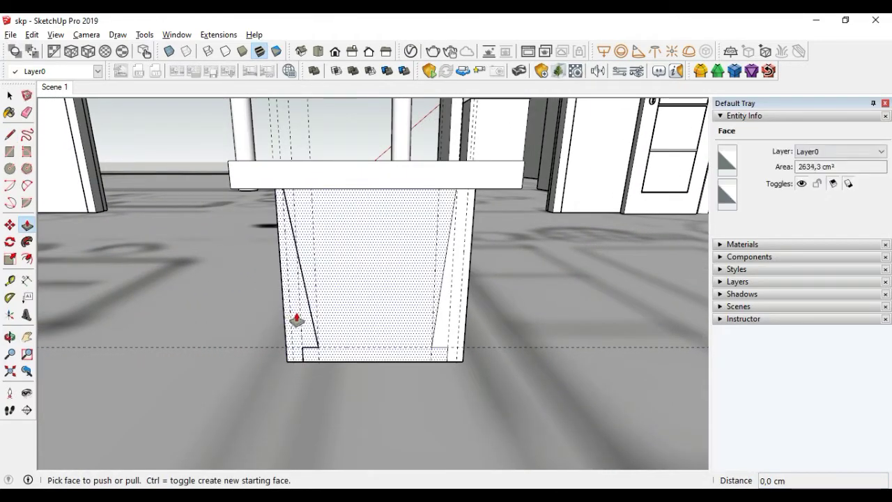
{"action": "mouse_move", "coordinate": [413, 342]}
{"action": "middle_mouse_down"}
{"action": "mouse_move", "coordinate": [307, 313]}
{"action": "mouse_move", "coordinate": [395, 328]}
{"action": "mouse_move", "coordinate": [392, 295]}
{"action": "mouse_move", "coordinate": [370, 280]}
{"action": "mouse_move", "coordinate": [356, 313]}
{"action": "mouse_move", "coordinate": [371, 365]}
{"action": "mouse_move", "coordinate": [377, 267]}
{"action": "mouse_move", "coordinate": [349, 265]}
{"action": "mouse_move", "coordinate": [233, 313]}
{"action": "middle_mouse_up"}
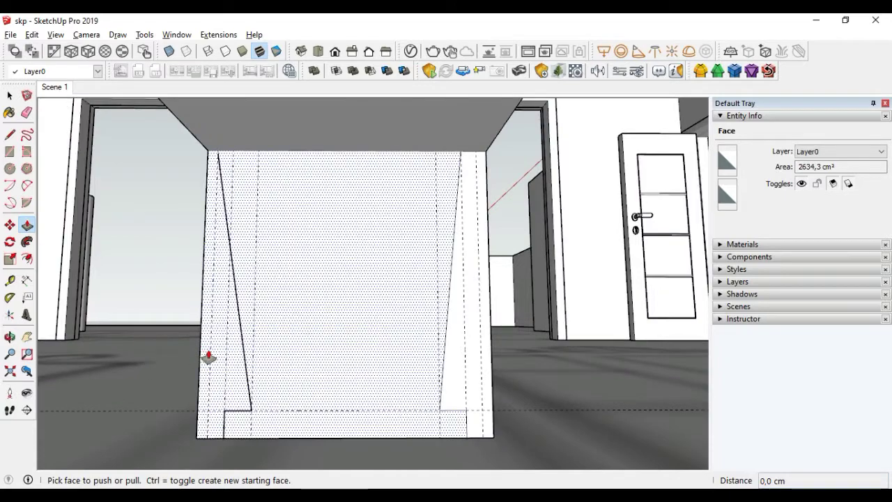
{"action": "left_click", "coordinate": [469, 358]}
{"action": "mouse_move", "coordinate": [468, 352]}
{"action": "middle_mouse_down"}
{"action": "mouse_move", "coordinate": [300, 418]}
{"action": "mouse_move", "coordinate": [362, 391]}
{"action": "middle_mouse_up"}
{"action": "left_click", "coordinate": [633, 286]}
{"action": "mouse_move", "coordinate": [633, 286]}
{"action": "middle_mouse_down"}
{"action": "mouse_move", "coordinate": [455, 408]}
{"action": "mouse_move", "coordinate": [484, 392]}
{"action": "mouse_move", "coordinate": [339, 390]}
{"action": "middle_mouse_up"}
{"action": "scroll", "coordinate": [326, 385], "scroll_direction": "up", "scroll_amount": 3}
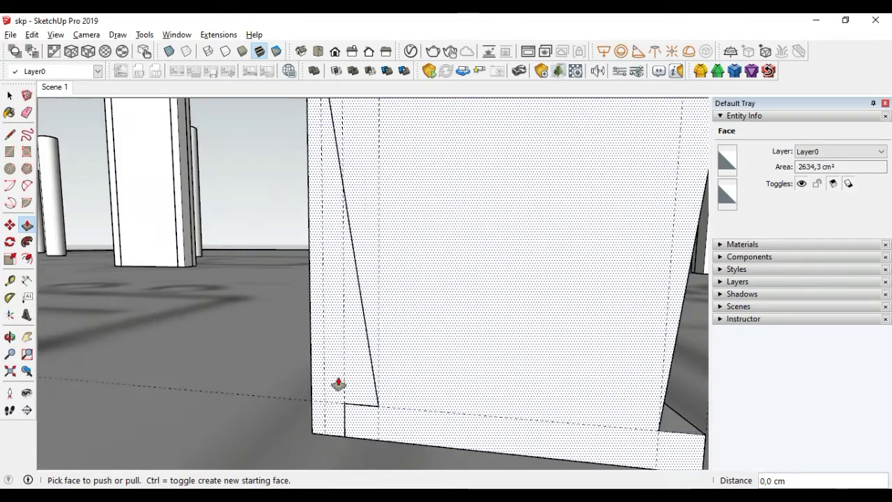
{"action": "scroll", "coordinate": [337, 378], "scroll_direction": "up", "scroll_amount": 3}
{"action": "mouse_move", "coordinate": [288, 458]}
{"action": "middle_mouse_down"}
{"action": "mouse_move", "coordinate": [333, 331]}
{"action": "mouse_move", "coordinate": [148, 449]}
{"action": "mouse_move", "coordinate": [328, 325]}
{"action": "mouse_move", "coordinate": [319, 258]}
{"action": "mouse_move", "coordinate": [359, 322]}
{"action": "middle_mouse_up"}
Erase the old left slanted line and the small foot rectangle's edges
{"action": "key", "text": "e"}
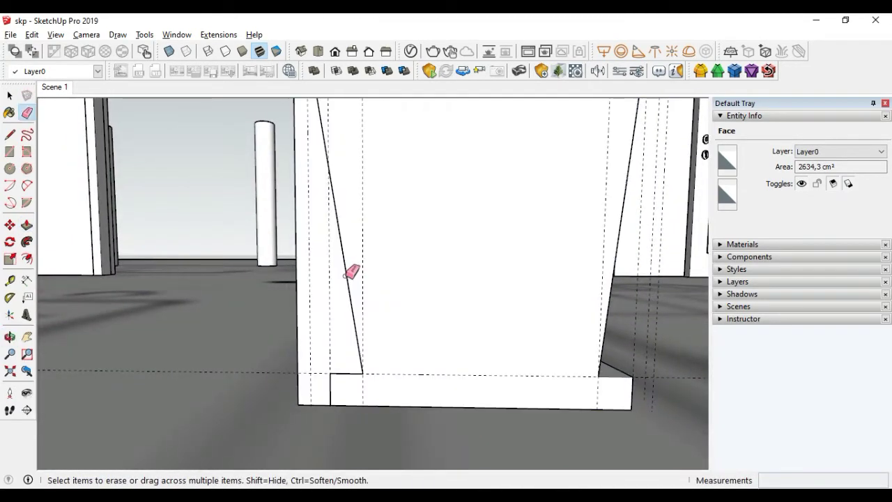
{"action": "left_click_drag", "start_coordinate": [345, 269], "coordinate": [344, 353]}
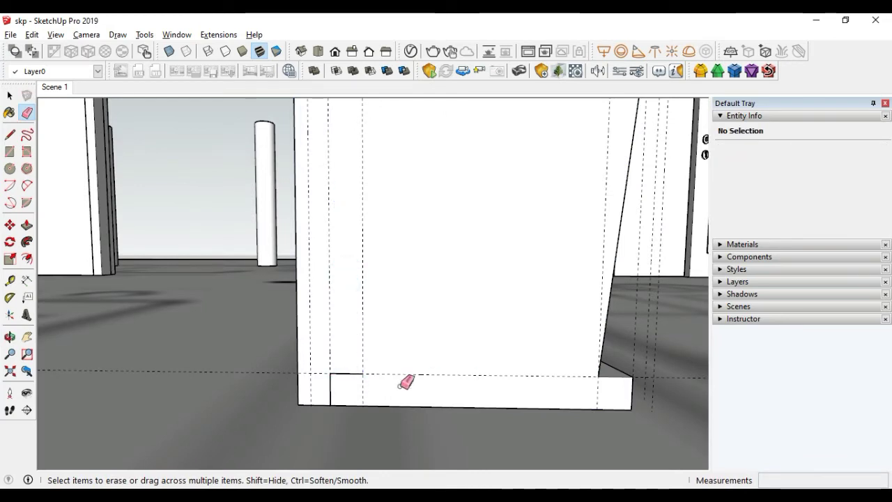
{"action": "key", "text": "space"}
{"action": "left_click", "coordinate": [331, 389]}
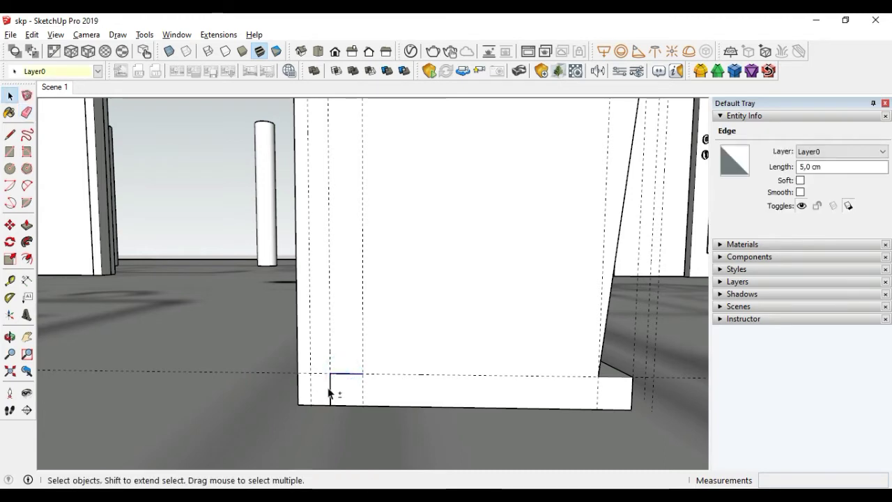
{"action": "key", "text": "Delete"}
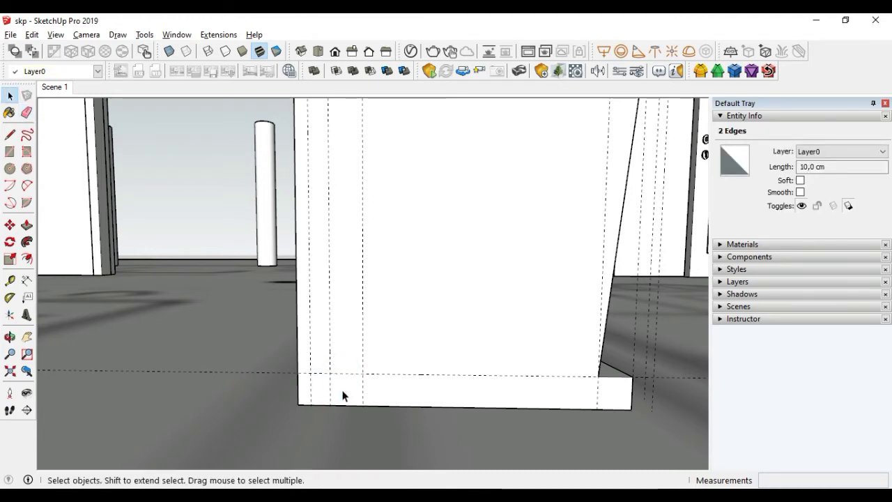
Redraw the foot outline and a new slanted line from the panel's top-left corner
{"action": "key", "text": "l"}
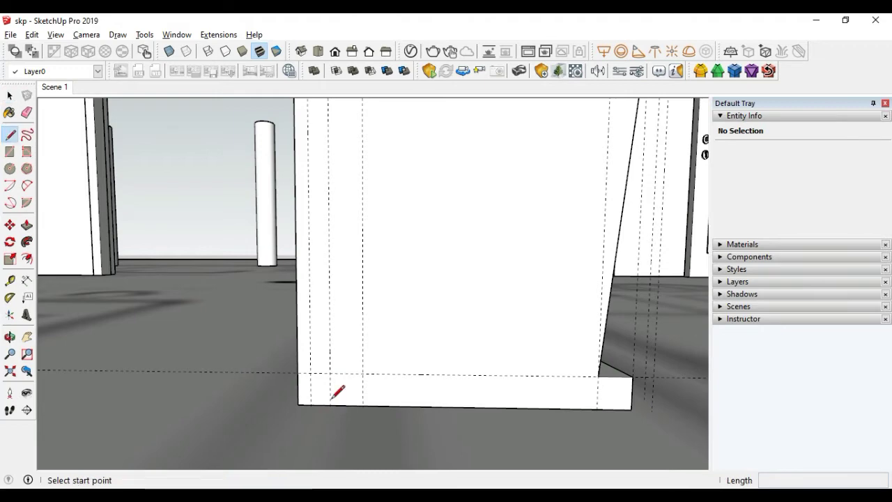
{"action": "left_click", "coordinate": [330, 404]}
{"action": "left_click", "coordinate": [330, 374]}
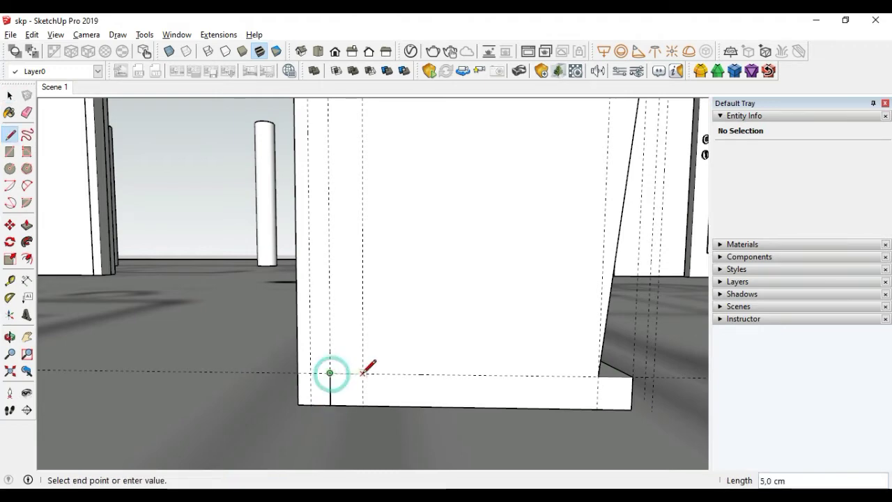
{"action": "left_click", "coordinate": [363, 374]}
{"action": "scroll", "coordinate": [357, 352], "scroll_direction": "down", "scroll_amount": 3}
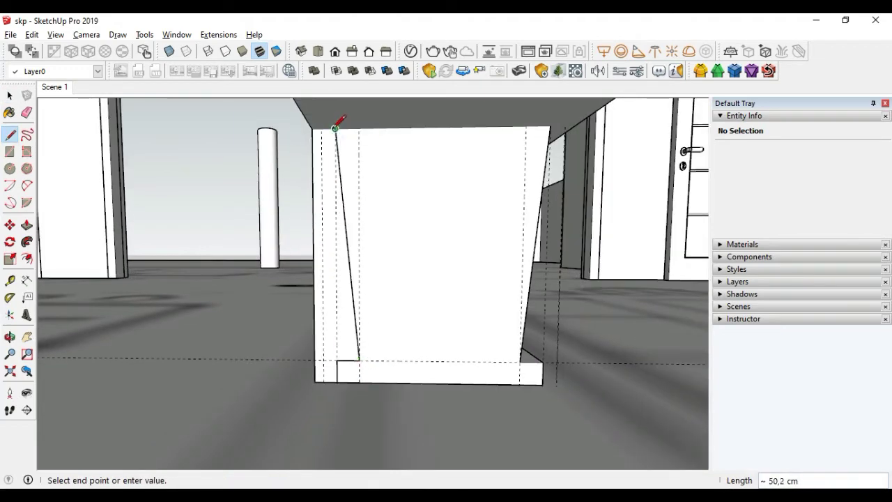
{"action": "key", "text": "Escape"}
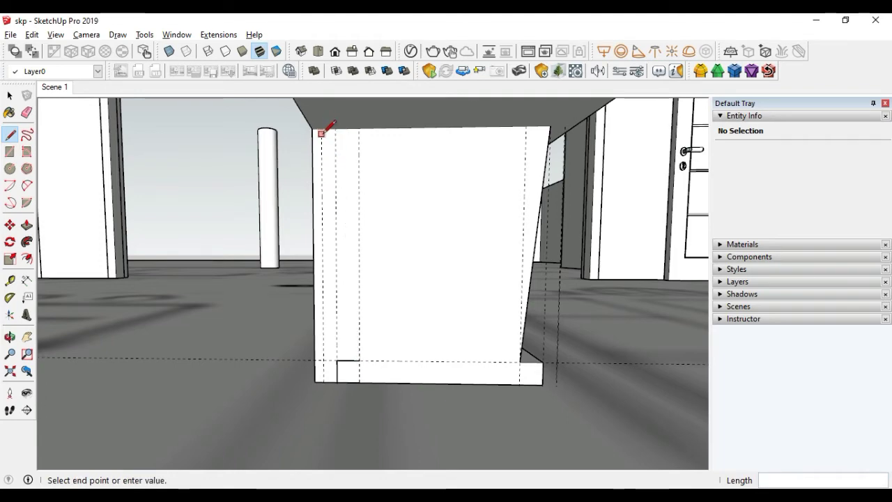
{"action": "left_click", "coordinate": [321, 129]}
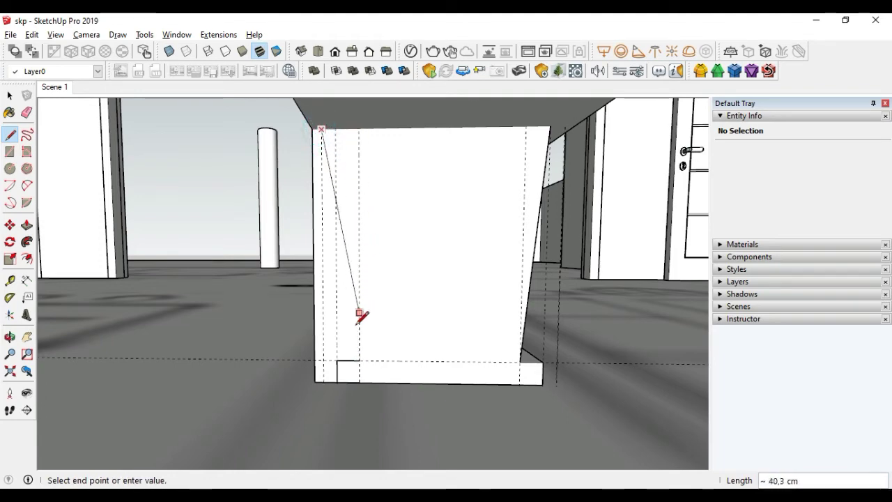
{"action": "mouse_move", "coordinate": [329, 295]}
{"action": "middle_mouse_down"}
{"action": "mouse_move", "coordinate": [342, 135]}
{"action": "mouse_move", "coordinate": [358, 210]}
{"action": "mouse_move", "coordinate": [380, 173]}
{"action": "middle_mouse_up"}
{"action": "key", "text": "space"}
Hide the tabletop group, erase the front-face diagonal, and start a new slanted line
{"action": "right_click", "coordinate": [380, 173]}
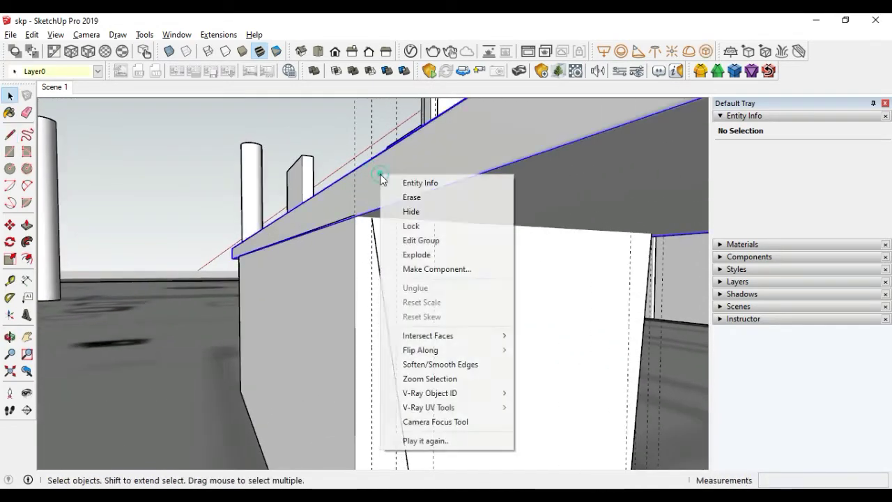
{"action": "left_click", "coordinate": [426, 212]}
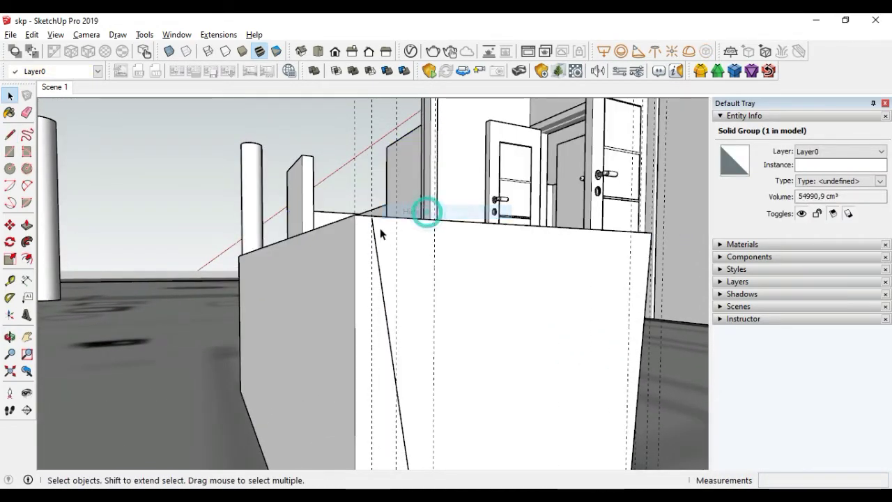
{"action": "mouse_move", "coordinate": [426, 209]}
{"action": "middle_mouse_down"}
{"action": "mouse_move", "coordinate": [379, 216]}
{"action": "mouse_move", "coordinate": [393, 255]}
{"action": "mouse_move", "coordinate": [390, 285]}
{"action": "mouse_move", "coordinate": [288, 142]}
{"action": "mouse_move", "coordinate": [325, 284]}
{"action": "middle_mouse_up"}
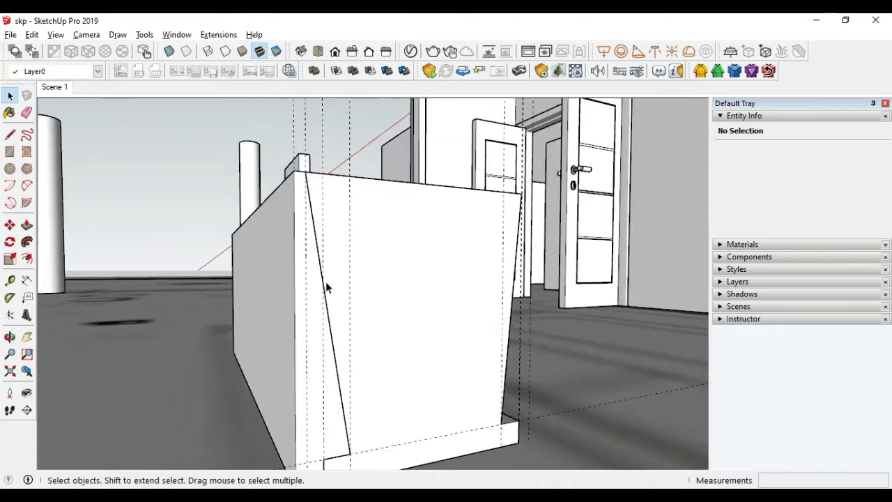
{"action": "key", "text": "e"}
{"action": "left_click", "coordinate": [337, 347]}
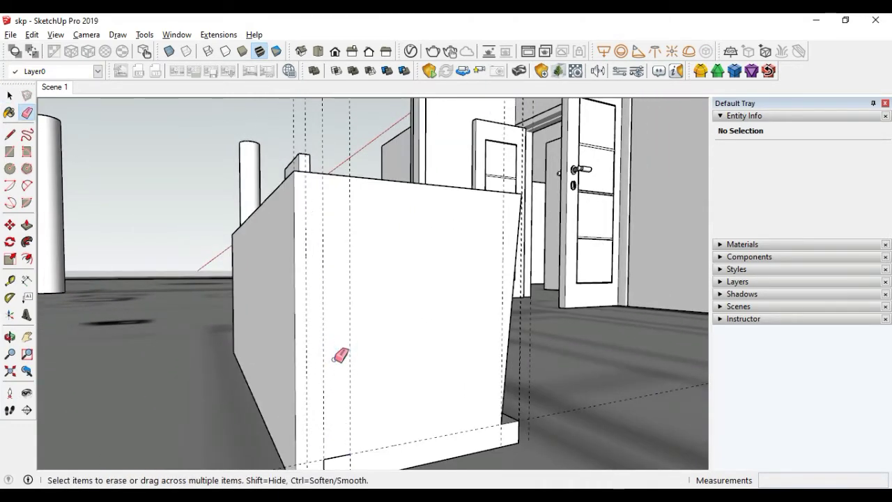
{"action": "key", "text": "l"}
{"action": "left_click", "coordinate": [350, 453]}
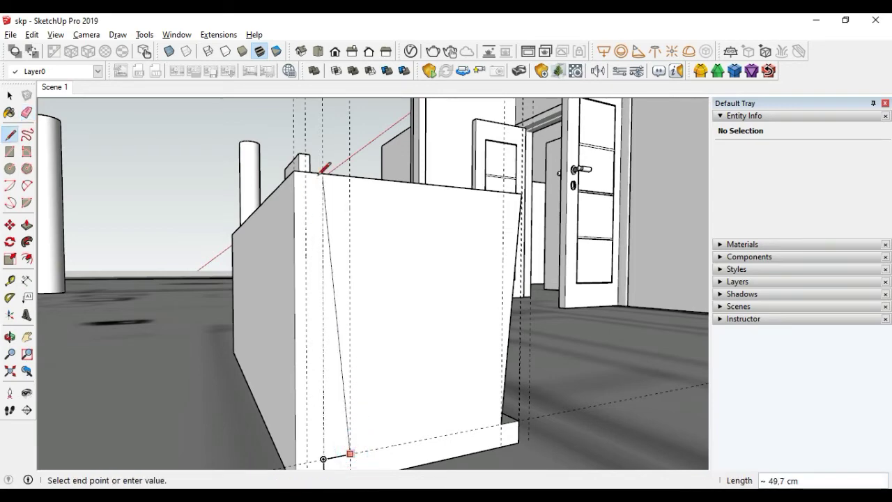
Push the triangular end face back 130 cm and inspect the resulting box
{"action": "key", "text": "p"}
{"action": "left_click", "coordinate": [304, 298]}
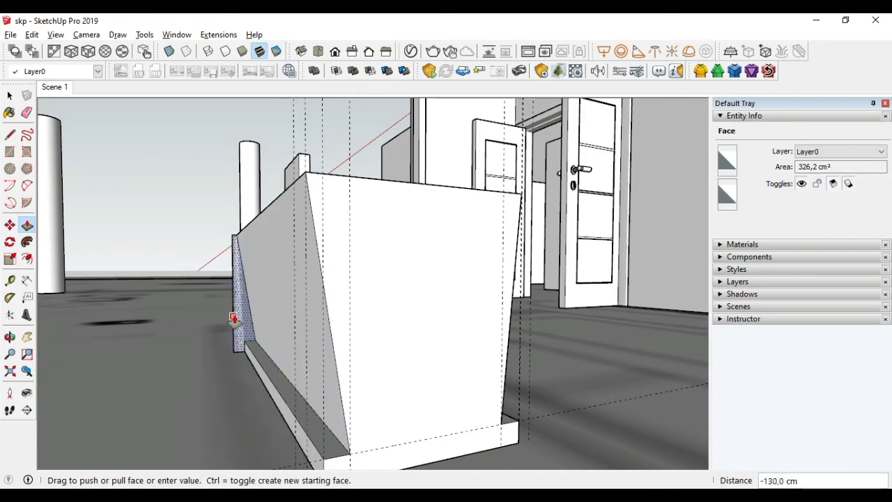
{"action": "left_click", "coordinate": [235, 319]}
{"action": "middle_click_drag", "start_coordinate": [235, 313], "coordinate": [404, 384]}
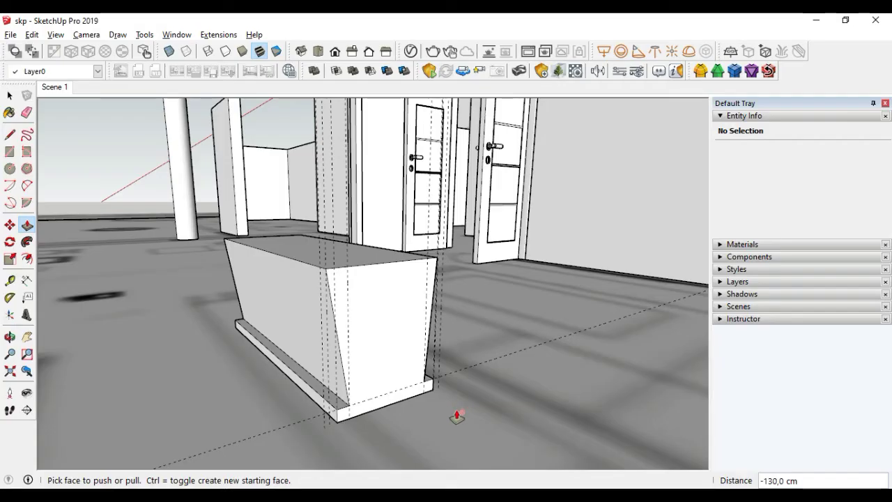
{"action": "middle_click_drag", "start_coordinate": [456, 416], "coordinate": [344, 398]}
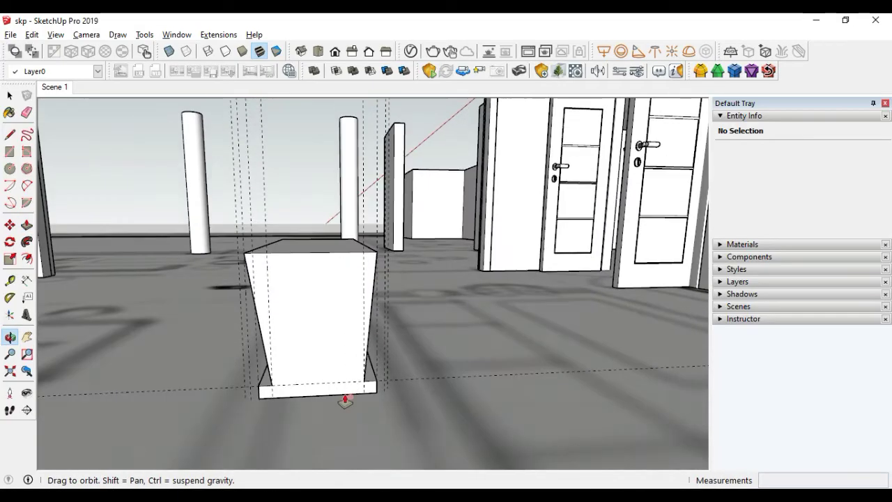
{"action": "scroll", "coordinate": [321, 374], "scroll_direction": "up", "scroll_amount": 2}
{"action": "scroll", "coordinate": [279, 383], "scroll_direction": "up", "scroll_amount": 1}
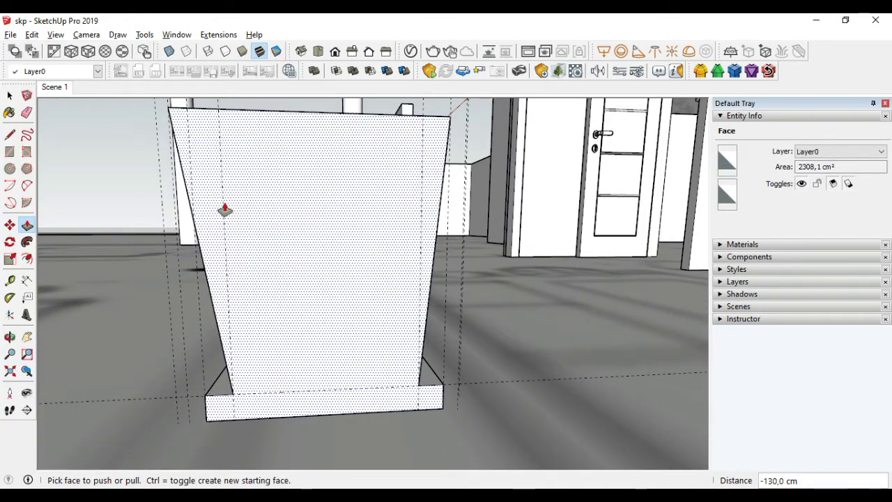
Copy the left slanted edge 3 cm inward using Move with Ctrl
{"action": "key", "text": "space"}
{"action": "left_click", "coordinate": [207, 275]}
{"action": "left_click", "coordinate": [215, 296]}
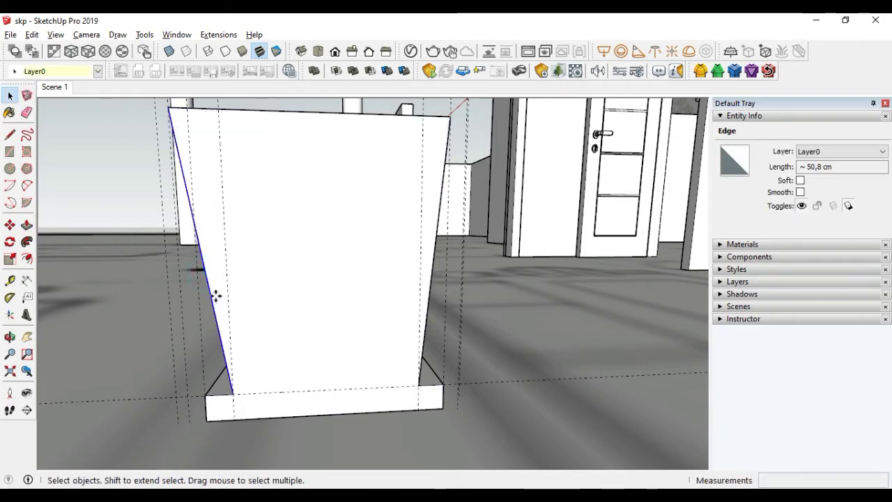
{"action": "key", "text": "m"}
{"action": "left_click", "coordinate": [236, 395]}
{"action": "key", "text": "ctrl"}
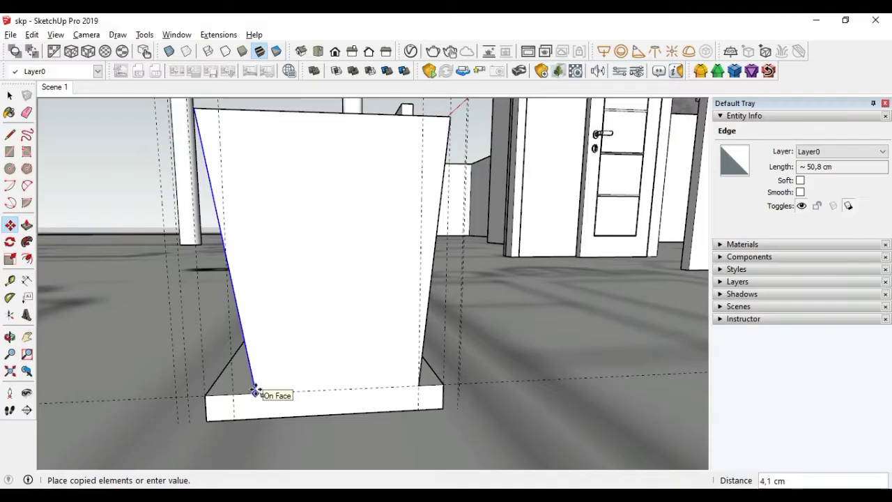
{"action": "key", "text": "ctrl"}
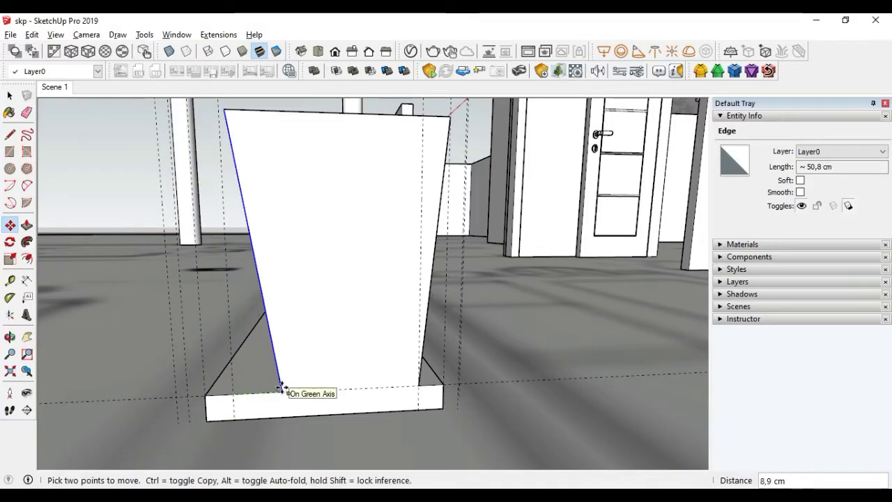
{"action": "key", "text": "ctrl"}
{"action": "type", "text": "3"}
{"action": "key", "text": "Return"}
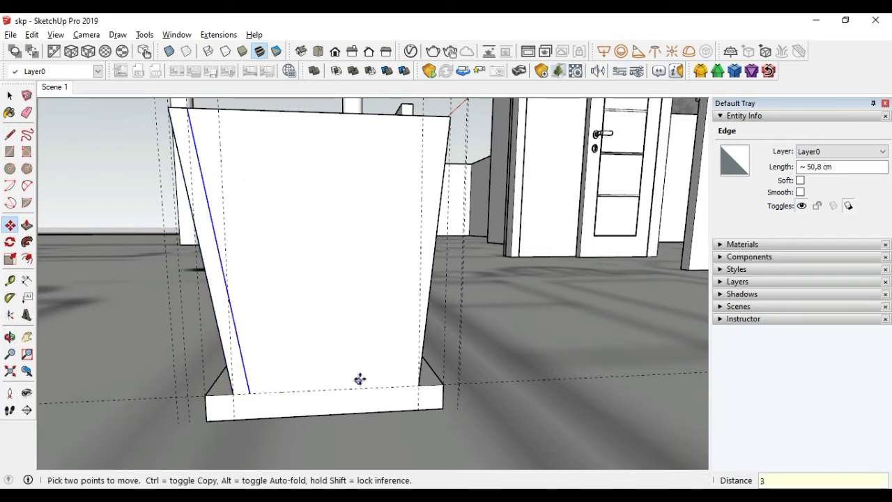
Copy the right slanted edge 3 cm inward the same way
{"action": "key", "text": "space"}
{"action": "left_click", "coordinate": [421, 361]}
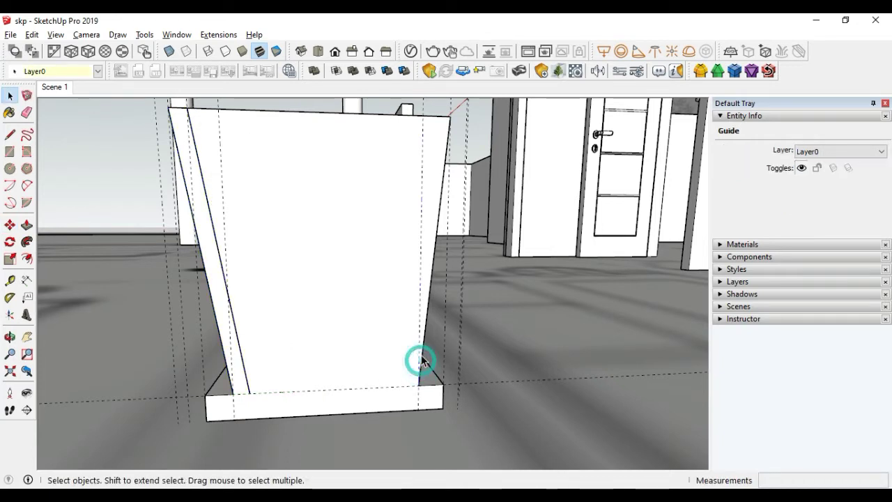
{"action": "left_click", "coordinate": [423, 346]}
{"action": "key", "text": "m"}
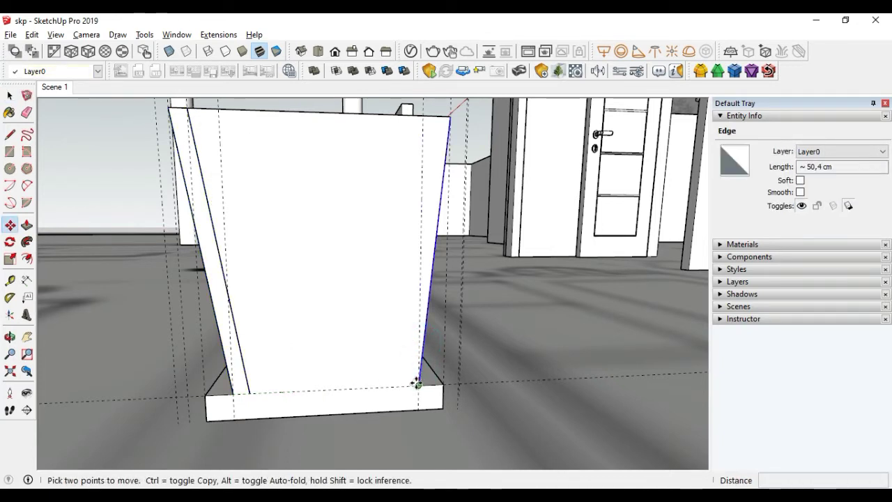
{"action": "left_click", "coordinate": [419, 383]}
{"action": "key", "text": "ctrl"}
{"action": "type", "text": "3"}
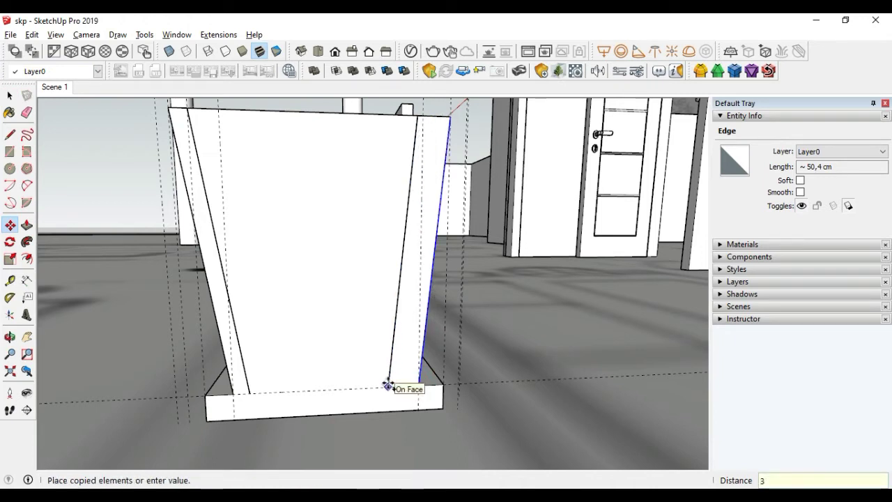
{"action": "key", "text": "Return"}
Draw a line between the leg corners to close the centre face and begin pushing it back
{"action": "key", "text": "l"}
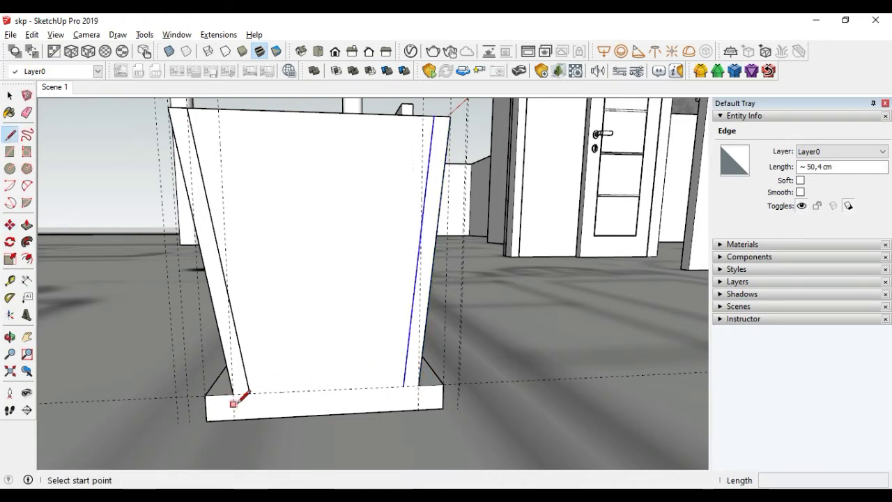
{"action": "left_click", "coordinate": [250, 392]}
{"action": "left_click", "coordinate": [404, 385]}
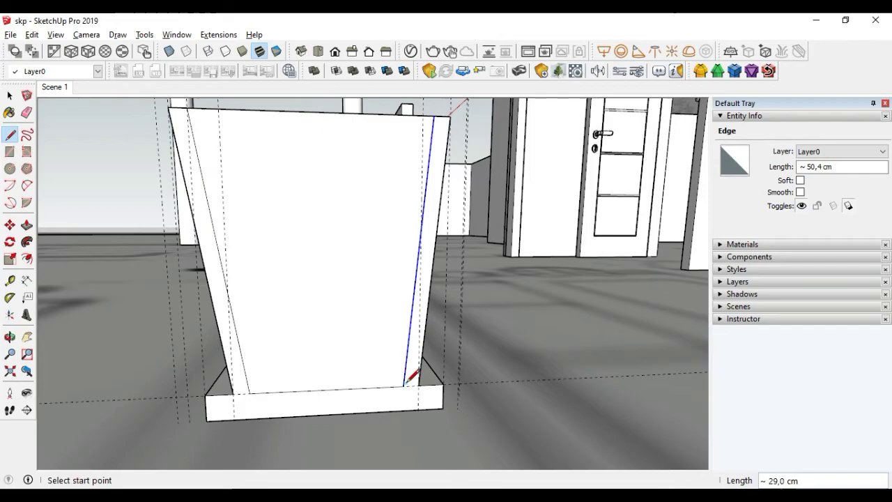
{"action": "key", "text": "p"}
{"action": "left_click", "coordinate": [325, 343]}
{"action": "middle_click_drag", "start_coordinate": [321, 334], "coordinate": [135, 336]}
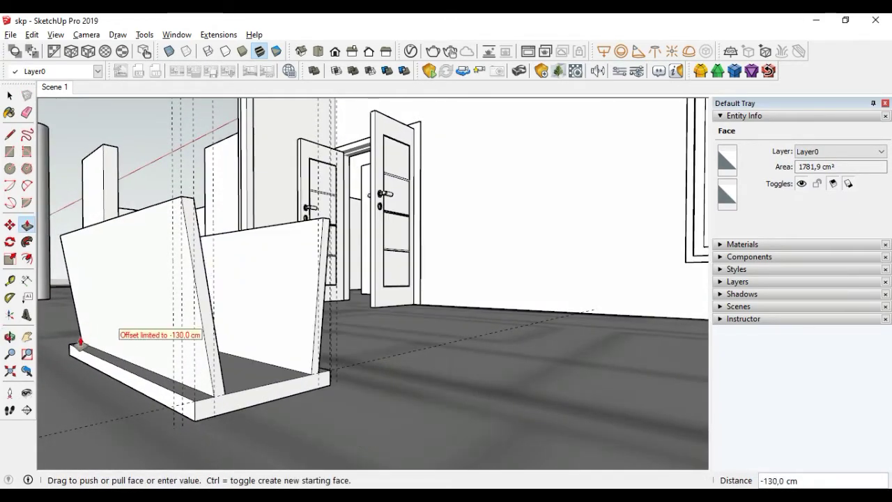
Commit the recessed centre face, orbit the hollowed end, and flip through the reference photos
{"action": "left_click", "coordinate": [73, 346]}
{"action": "mouse_move", "coordinate": [73, 346]}
{"action": "middle_mouse_down"}
{"action": "mouse_move", "coordinate": [83, 462]}
{"action": "mouse_move", "coordinate": [104, 428]}
{"action": "mouse_move", "coordinate": [291, 387]}
{"action": "mouse_move", "coordinate": [442, 318]}
{"action": "mouse_move", "coordinate": [515, 349]}
{"action": "mouse_move", "coordinate": [500, 384]}
{"action": "mouse_move", "coordinate": [482, 371]}
{"action": "mouse_move", "coordinate": [474, 378]}
{"action": "mouse_move", "coordinate": [319, 368]}
{"action": "mouse_move", "coordinate": [408, 364]}
{"action": "mouse_move", "coordinate": [342, 378]}
{"action": "middle_mouse_up"}
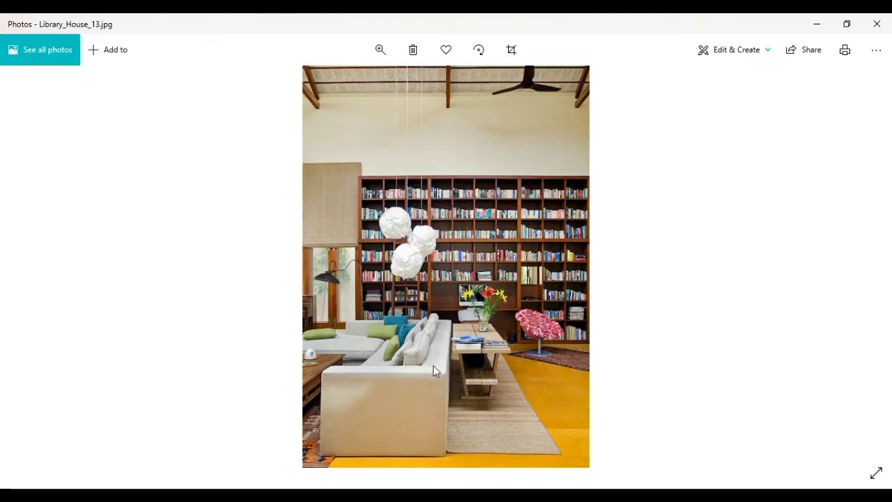
{"action": "key", "text": "Left"}
{"action": "key", "text": "Left"}
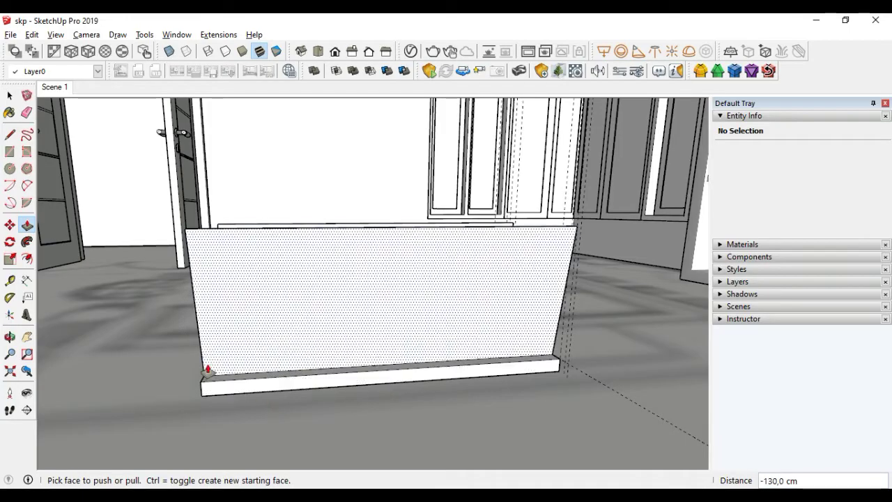
Place a guide 10 cm in from the base strip's left corner
{"action": "key", "text": "t"}
{"action": "scroll", "coordinate": [209, 384], "scroll_direction": "up", "scroll_amount": 2}
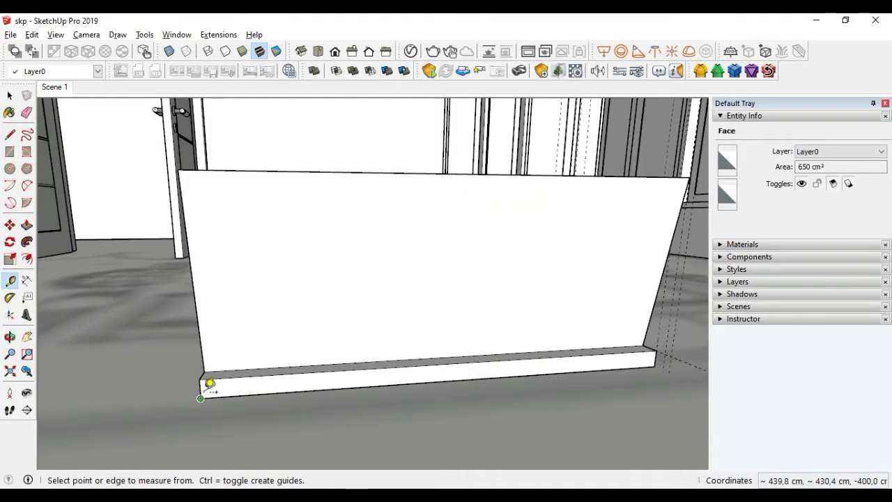
{"action": "scroll", "coordinate": [210, 383], "scroll_direction": "up", "scroll_amount": 2}
{"action": "scroll", "coordinate": [209, 384], "scroll_direction": "up", "scroll_amount": 2}
{"action": "left_click", "coordinate": [194, 375]}
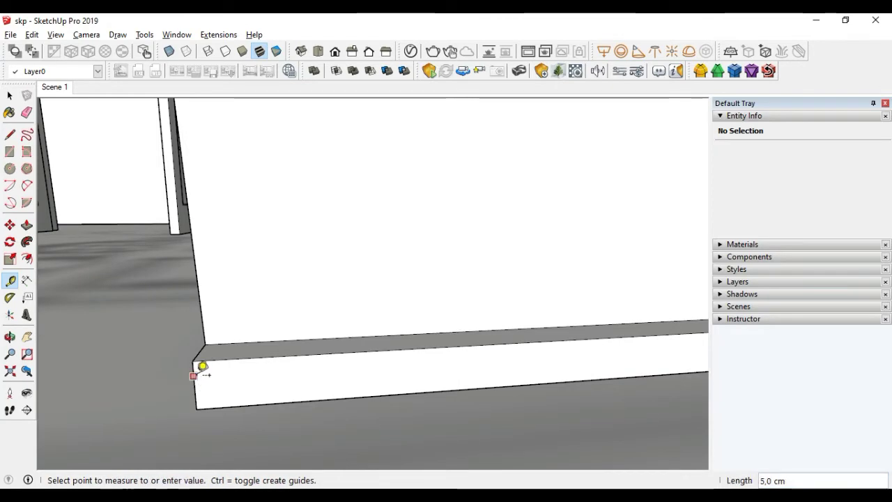
{"action": "type", "text": "10"}
{"action": "key", "text": "Return"}
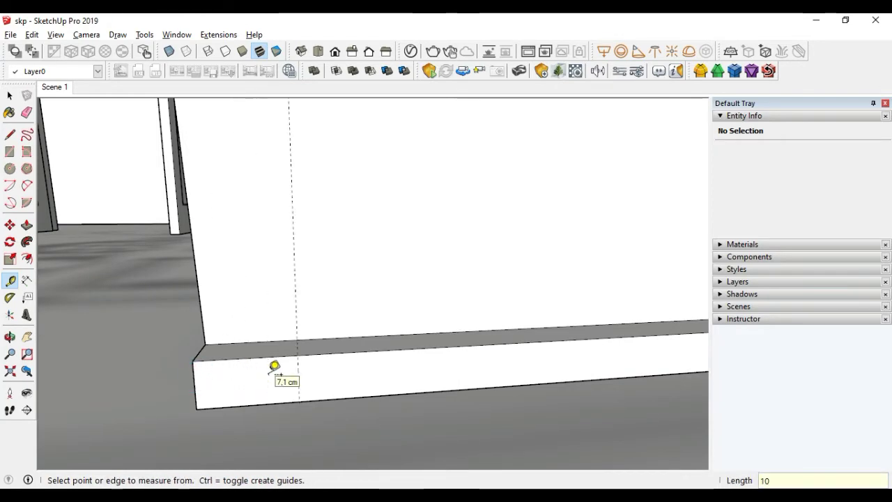
Place a second guide in from the base strip's right corner
{"action": "scroll", "coordinate": [274, 366], "scroll_direction": "down", "scroll_amount": 3}
{"action": "scroll", "coordinate": [437, 345], "scroll_direction": "down", "scroll_amount": 2}
{"action": "mouse_move", "coordinate": [474, 339]}
{"action": "middle_mouse_down"}
{"action": "mouse_move", "coordinate": [255, 392]}
{"action": "mouse_move", "coordinate": [580, 387]}
{"action": "mouse_move", "coordinate": [590, 373]}
{"action": "middle_mouse_up"}
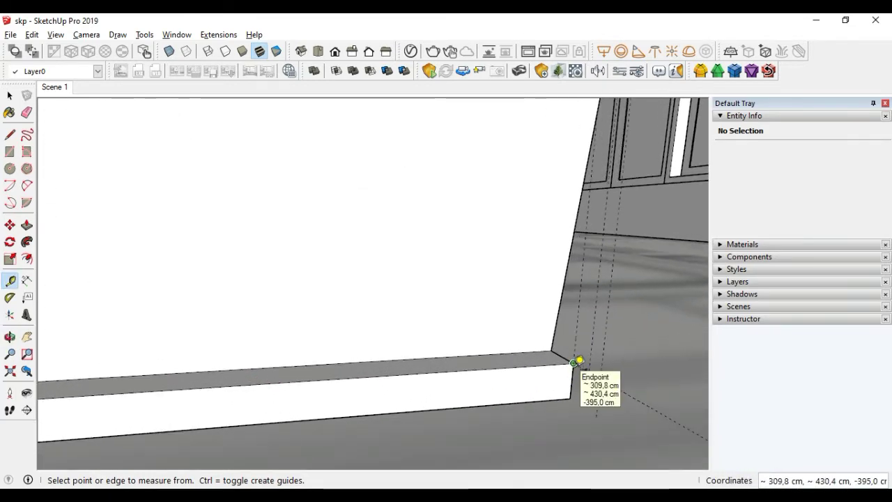
{"action": "left_click", "coordinate": [572, 371]}
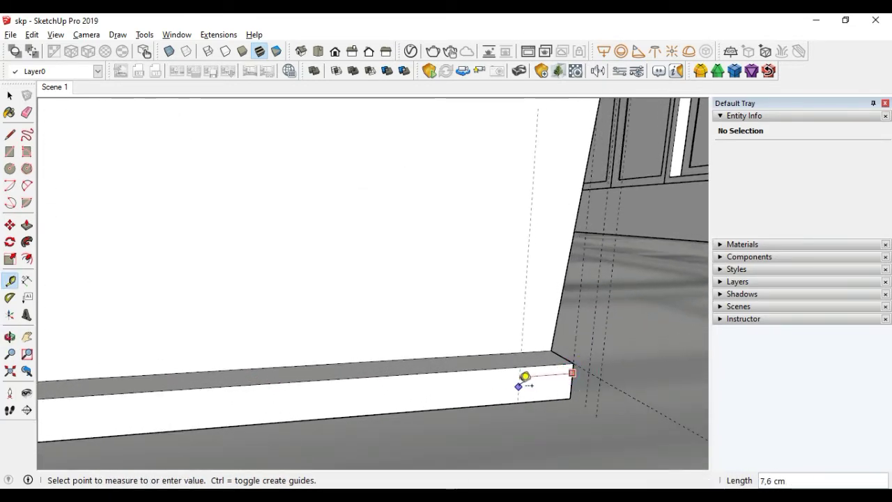
{"action": "type", "text": "0"}
{"action": "key", "text": "Return"}
{"action": "scroll", "coordinate": [520, 380], "scroll_direction": "down", "scroll_amount": 3}
{"action": "middle_click_drag", "start_coordinate": [502, 383], "coordinate": [424, 342]}
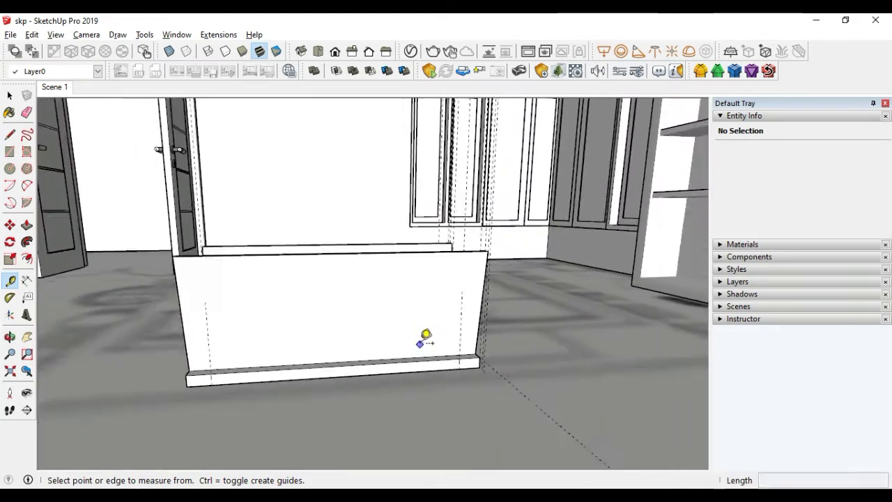
Select the whole wall and its connected geometry and make it one solid group
{"action": "key", "text": "space"}
{"action": "triple_click", "coordinate": [334, 325]}
{"action": "right_click", "coordinate": [332, 323]}
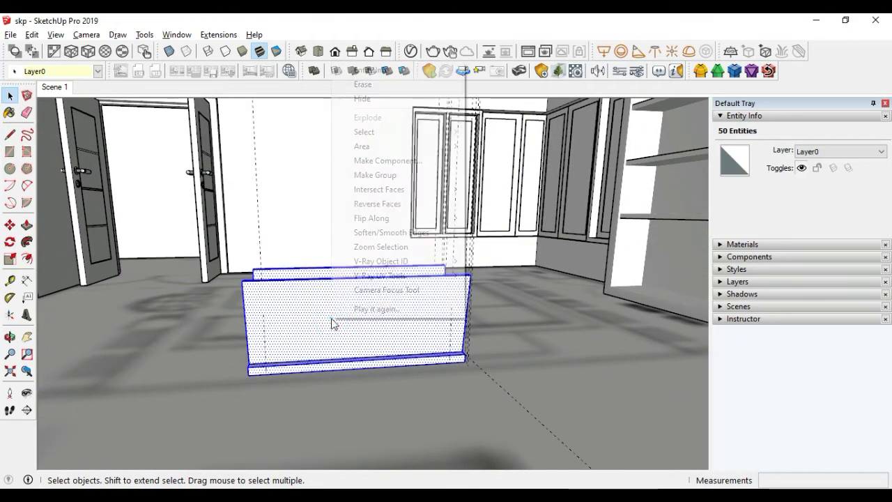
{"action": "left_click", "coordinate": [376, 175]}
Draw a 110 × 60 cm rectangle on the wall and extrude it 24 cm
{"action": "scroll", "coordinate": [271, 384], "scroll_direction": "up", "scroll_amount": 2}
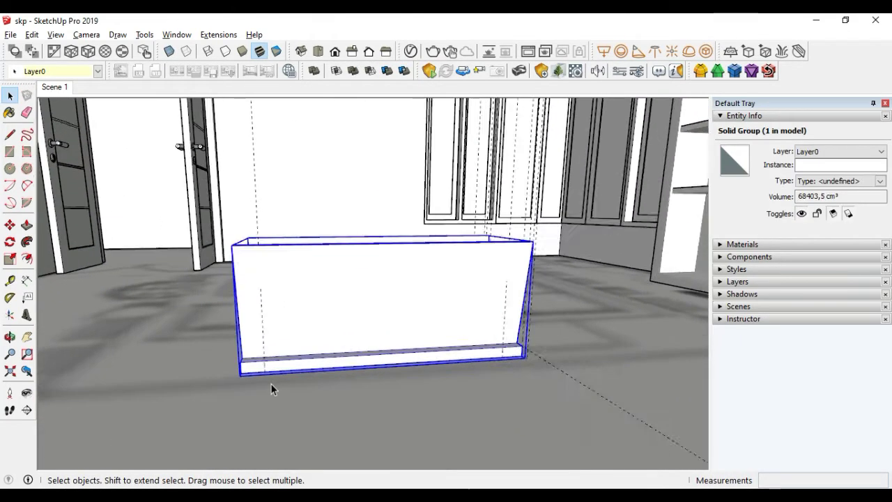
{"action": "scroll", "coordinate": [270, 385], "scroll_direction": "up", "scroll_amount": 2}
{"action": "key", "text": "r"}
{"action": "left_click", "coordinate": [261, 366]}
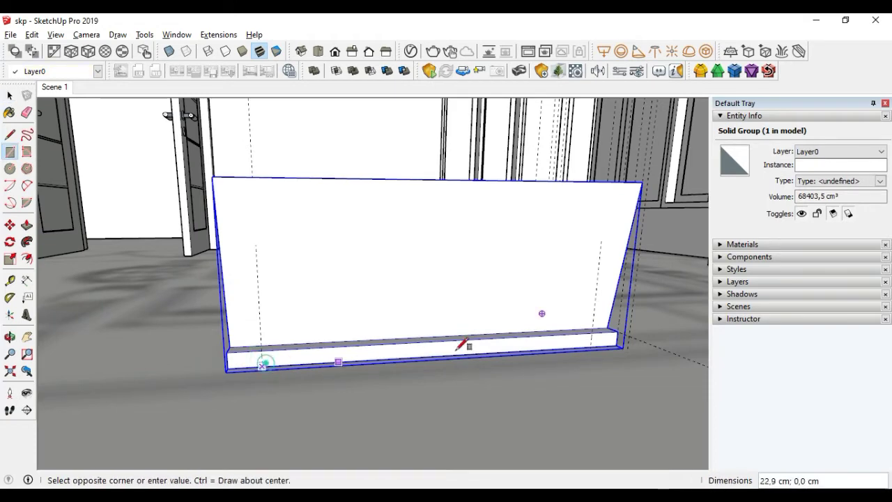
{"action": "left_click", "coordinate": [609, 167]}
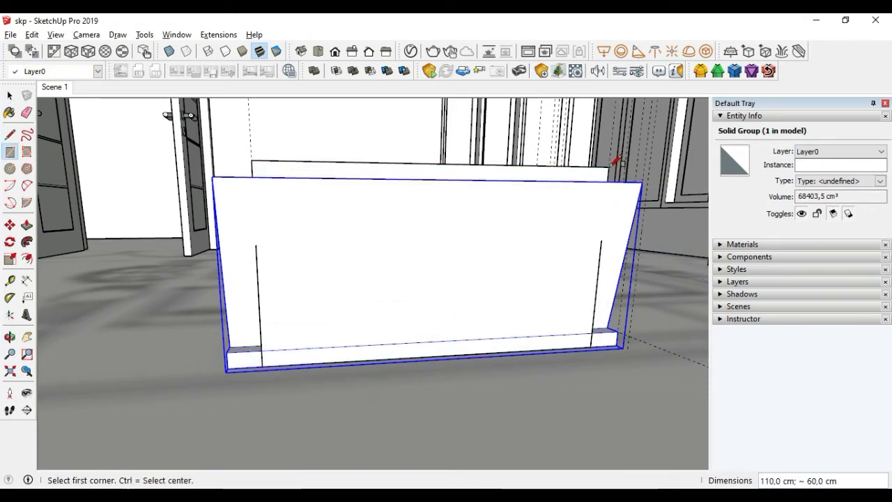
{"action": "key", "text": "p"}
{"action": "left_click", "coordinate": [325, 305]}
{"action": "mouse_move", "coordinate": [325, 305]}
{"action": "middle_mouse_down"}
{"action": "mouse_move", "coordinate": [370, 325]}
{"action": "mouse_move", "coordinate": [341, 318]}
{"action": "mouse_move", "coordinate": [554, 342]}
{"action": "middle_mouse_up"}
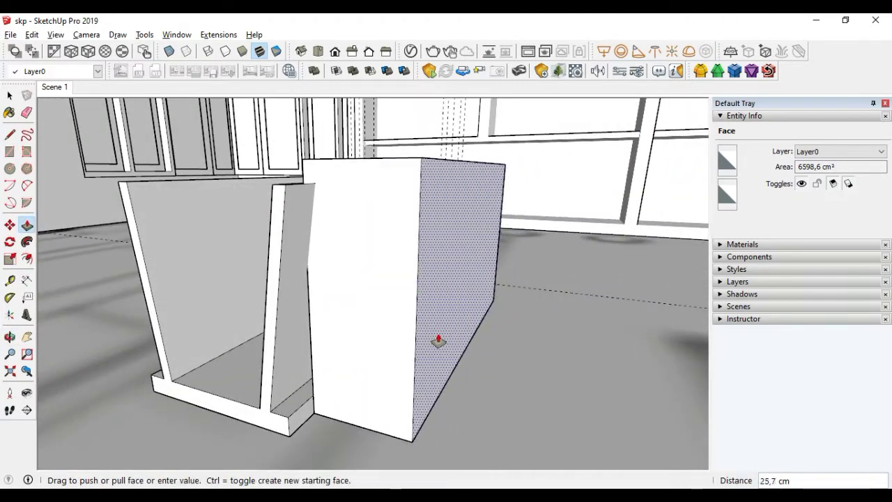
{"action": "left_click", "coordinate": [432, 334]}
Pull the slab's side out 67.9 cm and select the entire block
{"action": "middle_click_drag", "start_coordinate": [335, 374], "coordinate": [467, 322]}
{"action": "left_click", "coordinate": [377, 366]}
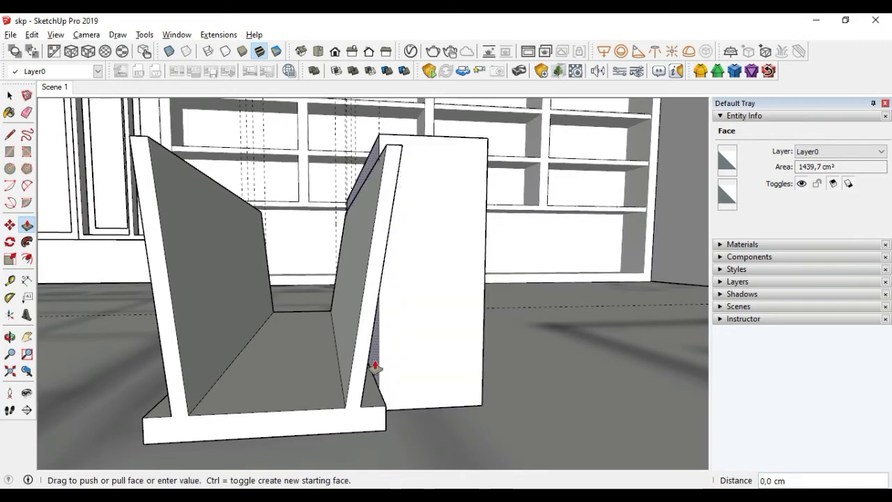
{"action": "left_click", "coordinate": [86, 413]}
{"action": "mouse_move", "coordinate": [86, 412]}
{"action": "middle_mouse_down"}
{"action": "mouse_move", "coordinate": [211, 383]}
{"action": "mouse_move", "coordinate": [464, 281]}
{"action": "mouse_move", "coordinate": [313, 332]}
{"action": "mouse_move", "coordinate": [307, 362]}
{"action": "middle_mouse_up"}
{"action": "key", "text": "space"}
{"action": "triple_click", "coordinate": [319, 328]}
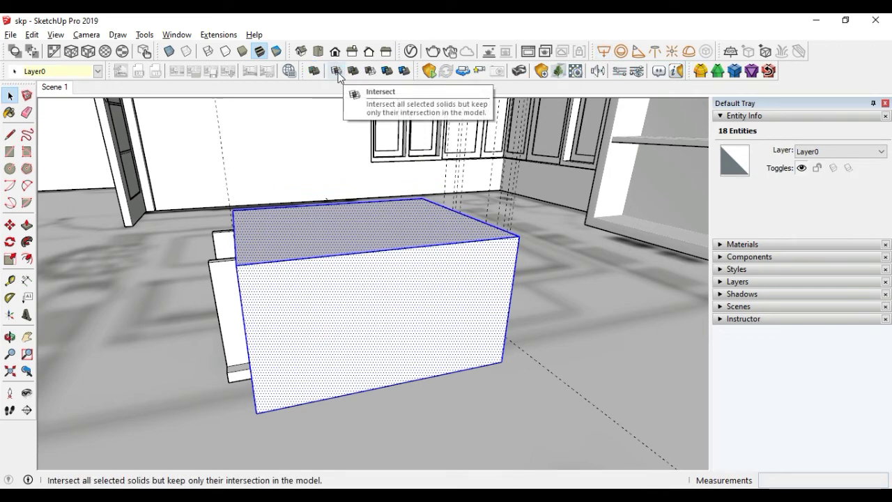
Try Solid Tools Subtract, dismiss the non-solid warning, and clear the selection
{"action": "left_click", "coordinate": [386, 71]}
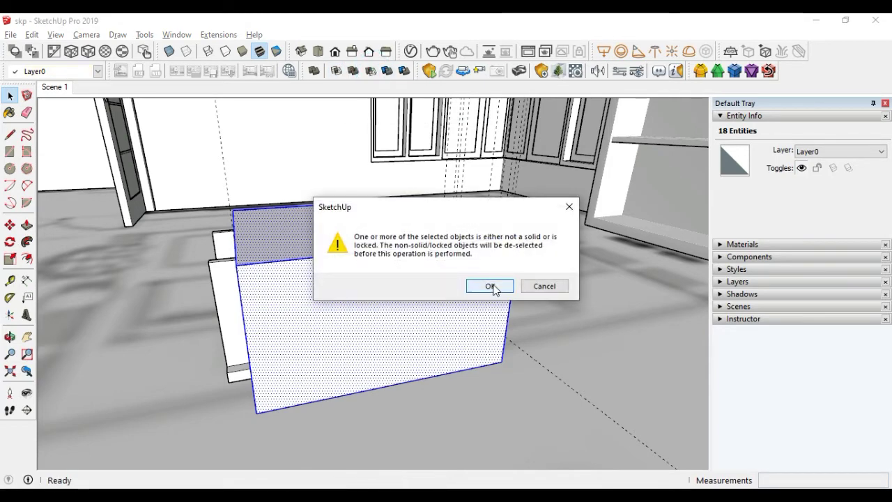
{"action": "left_click", "coordinate": [491, 286]}
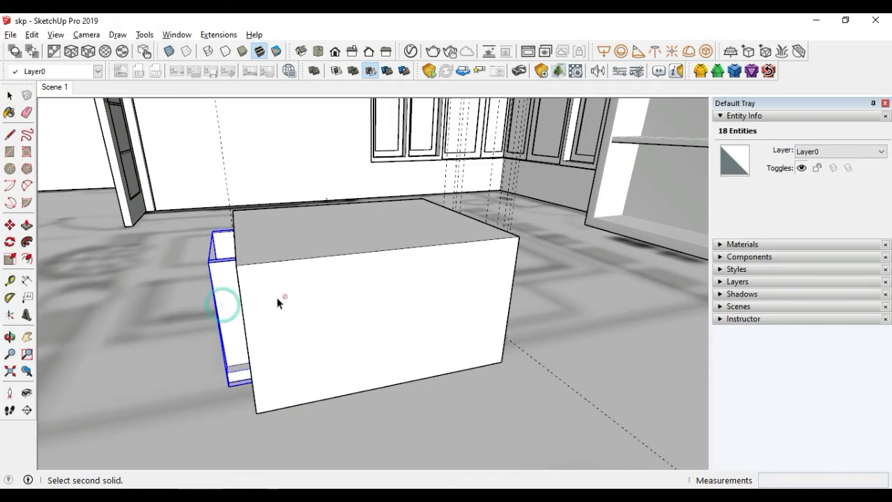
{"action": "left_click", "coordinate": [298, 293]}
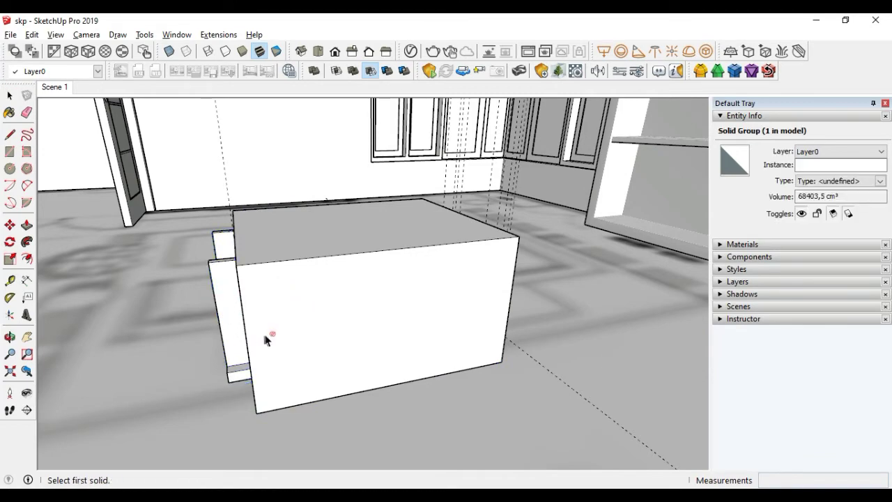
{"action": "left_click", "coordinate": [392, 394]}
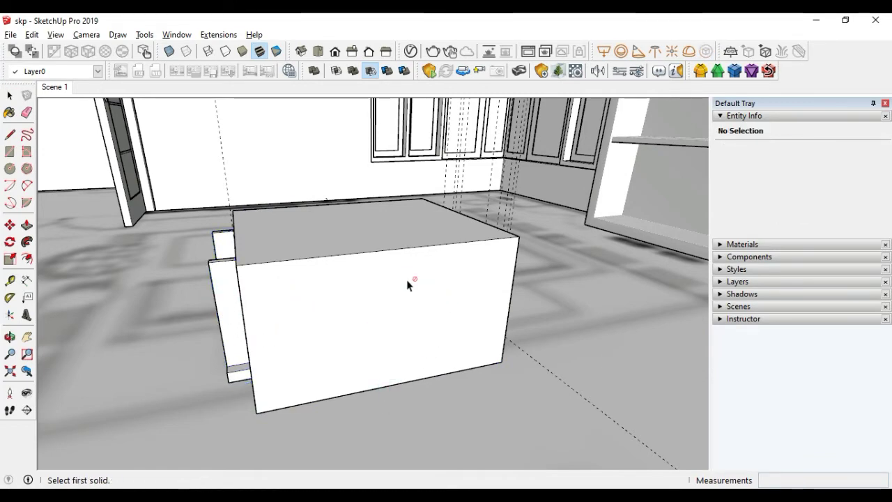
Select the whole block with all its faces and make it a group
{"action": "middle_click_drag", "start_coordinate": [407, 279], "coordinate": [379, 399]}
{"action": "key", "text": "space"}
{"action": "left_click", "coordinate": [381, 396]}
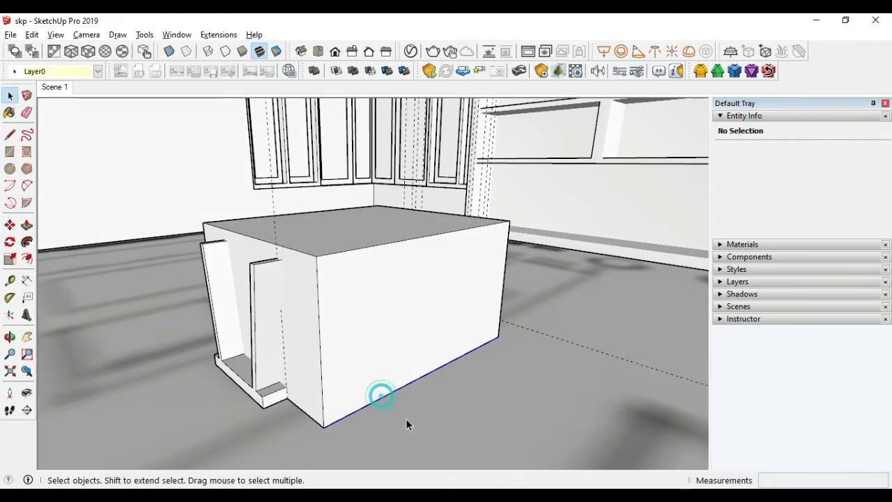
{"action": "triple_click", "coordinate": [358, 359]}
{"action": "right_click", "coordinate": [359, 357]}
{"action": "left_click", "coordinate": [408, 213]}
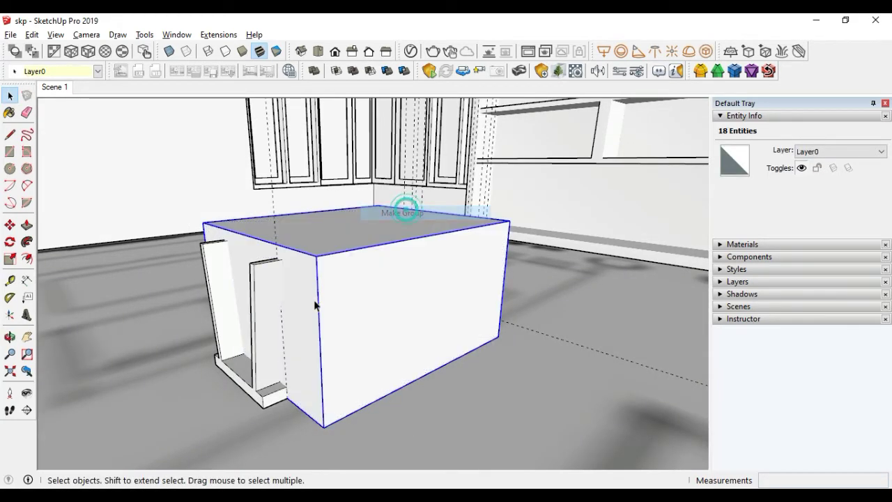
Subtract the block from the leg frame and inspect the cut-out result
{"action": "left_click", "coordinate": [370, 70]}
{"action": "left_click", "coordinate": [265, 318]}
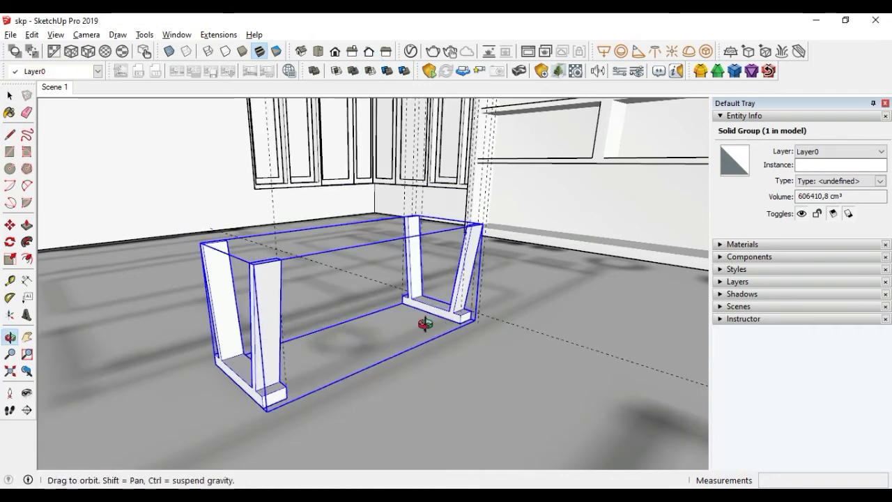
{"action": "mouse_move", "coordinate": [424, 325]}
{"action": "middle_mouse_down"}
{"action": "mouse_move", "coordinate": [164, 344]}
{"action": "mouse_move", "coordinate": [350, 343]}
{"action": "mouse_move", "coordinate": [576, 317]}
{"action": "mouse_move", "coordinate": [195, 315]}
{"action": "mouse_move", "coordinate": [595, 319]}
{"action": "mouse_move", "coordinate": [327, 361]}
{"action": "mouse_move", "coordinate": [364, 335]}
{"action": "mouse_move", "coordinate": [244, 338]}
{"action": "middle_mouse_up"}
{"action": "scroll", "coordinate": [416, 337], "scroll_direction": "up", "scroll_amount": 3}
{"action": "scroll", "coordinate": [415, 336], "scroll_direction": "down", "scroll_amount": 3}
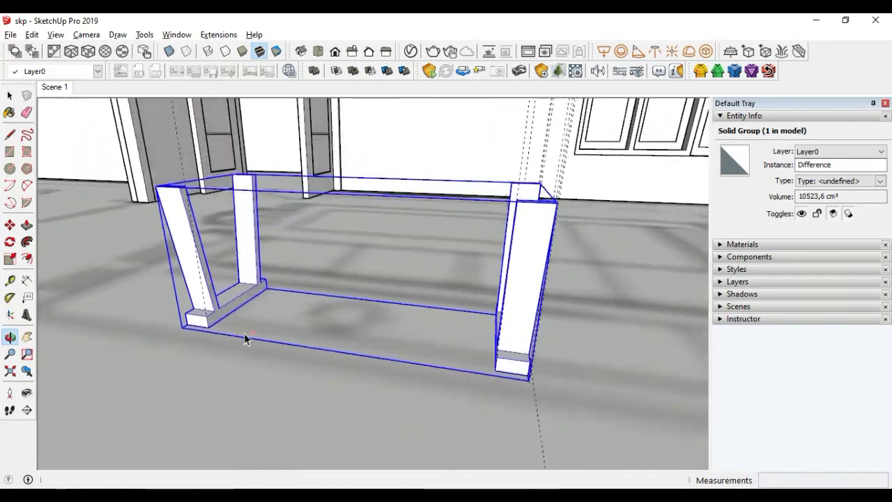
Round the leg frame's edges with FredoCorner at a 0,2 cm offset, then exit the tool
{"action": "left_click", "coordinate": [702, 70]}
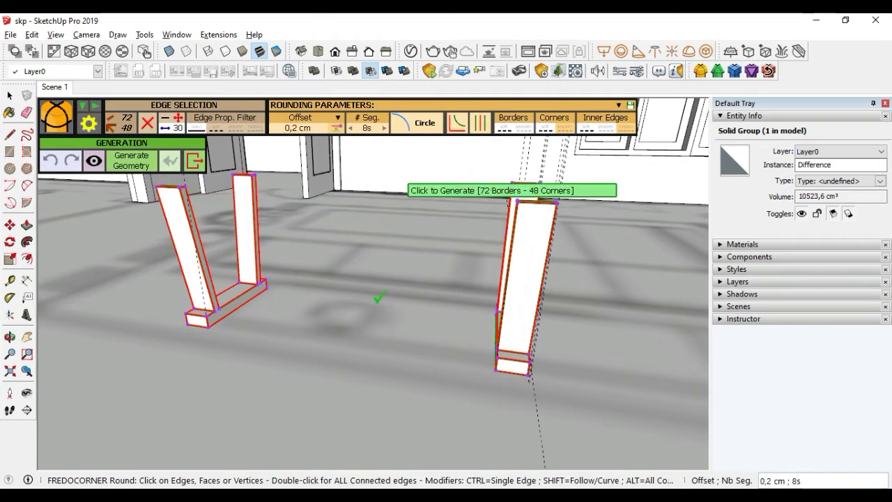
{"action": "left_click", "coordinate": [364, 302]}
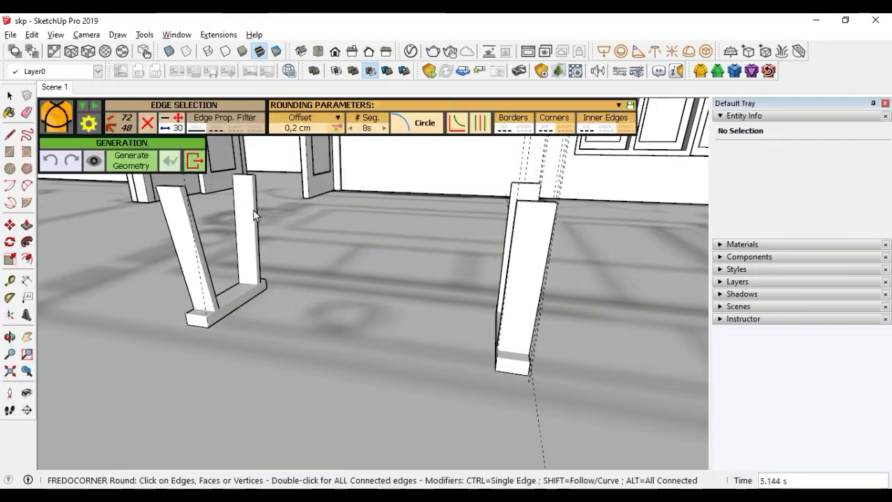
{"action": "scroll", "coordinate": [237, 237], "scroll_direction": "down", "scroll_amount": 5}
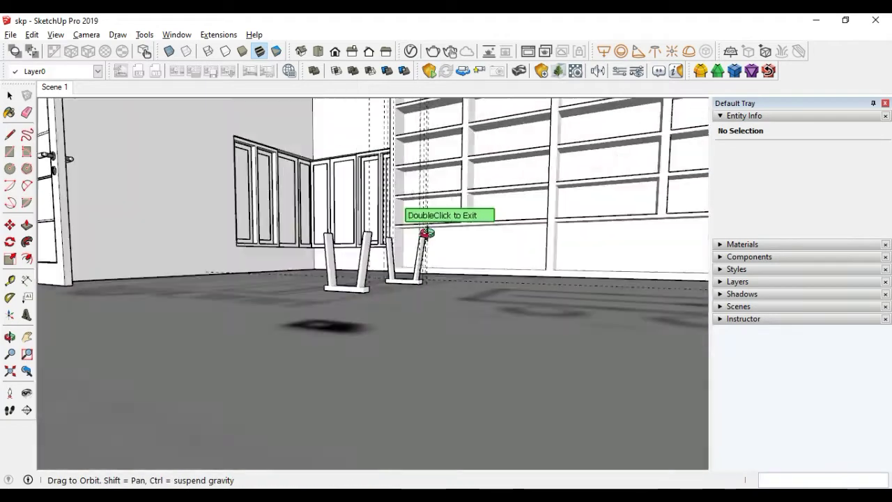
{"action": "middle_click_drag", "start_coordinate": [424, 237], "coordinate": [362, 245]}
{"action": "scroll", "coordinate": [362, 245], "scroll_direction": "up", "scroll_amount": 2}
{"action": "scroll", "coordinate": [357, 257], "scroll_direction": "up", "scroll_amount": 2}
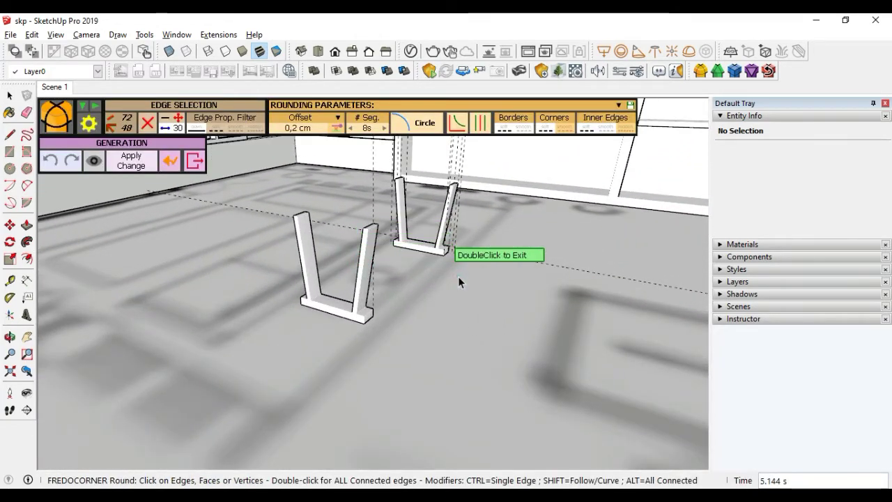
{"action": "double_click", "coordinate": [458, 276]}
{"action": "left_click", "coordinate": [360, 283]}
{"action": "middle_click_drag", "start_coordinate": [362, 290], "coordinate": [438, 284]}
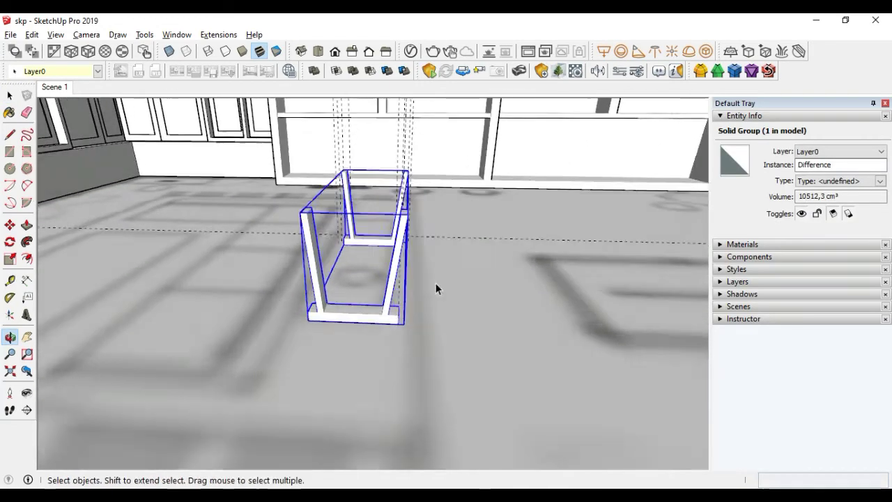
{"action": "scroll", "coordinate": [438, 285], "scroll_direction": "up", "scroll_amount": 3}
{"action": "scroll", "coordinate": [361, 313], "scroll_direction": "up", "scroll_amount": 3}
{"action": "mouse_move", "coordinate": [329, 336]}
{"action": "middle_mouse_down"}
{"action": "mouse_move", "coordinate": [359, 273]}
{"action": "mouse_move", "coordinate": [319, 309]}
{"action": "middle_mouse_up"}
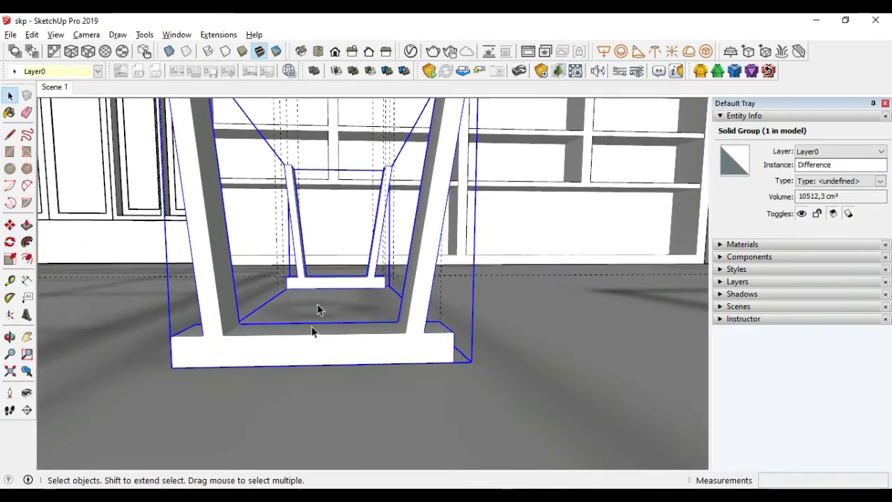
{"action": "scroll", "coordinate": [305, 358], "scroll_direction": "up", "scroll_amount": 2}
{"action": "key", "text": "t"}
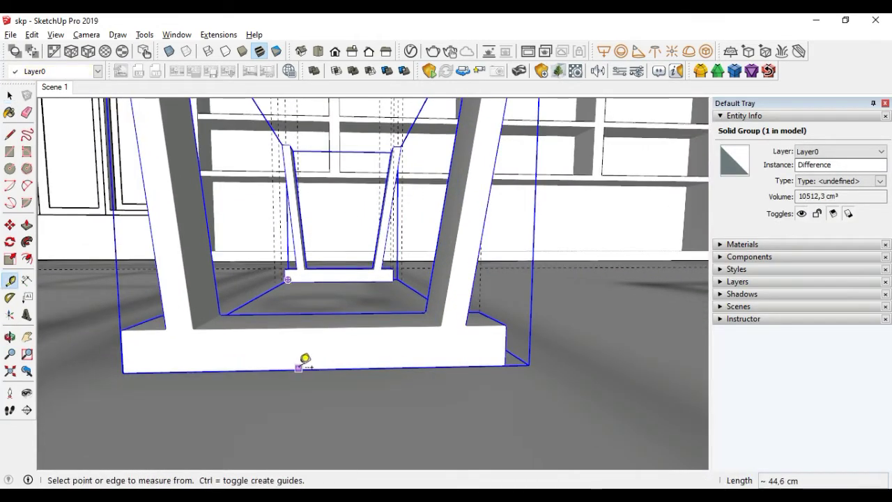
{"action": "mouse_move", "coordinate": [338, 387]}
{"action": "middle_mouse_down"}
{"action": "mouse_move", "coordinate": [478, 375]}
{"action": "mouse_move", "coordinate": [378, 338]}
{"action": "mouse_move", "coordinate": [267, 380]}
{"action": "mouse_move", "coordinate": [199, 393]}
{"action": "mouse_move", "coordinate": [193, 379]}
{"action": "middle_mouse_up"}
{"action": "scroll", "coordinate": [267, 380], "scroll_direction": "down", "scroll_amount": 2}
{"action": "scroll", "coordinate": [231, 375], "scroll_direction": "up", "scroll_amount": 2}
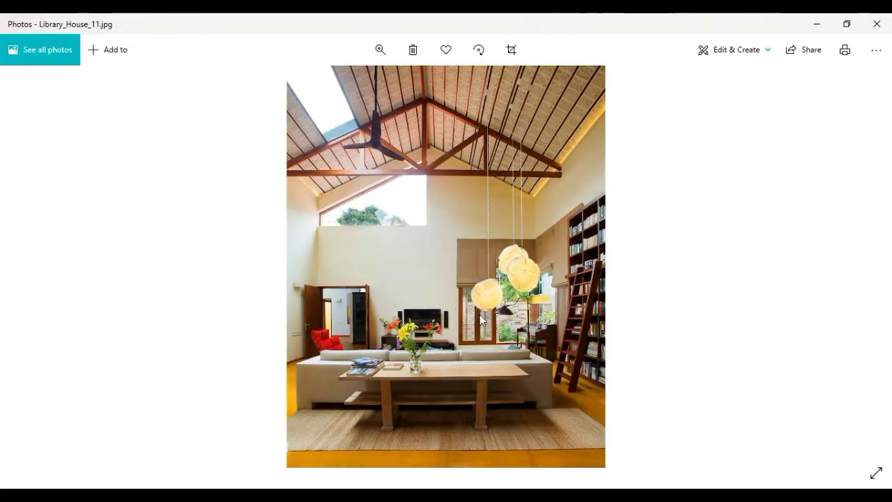
{"action": "key", "text": "Right"}
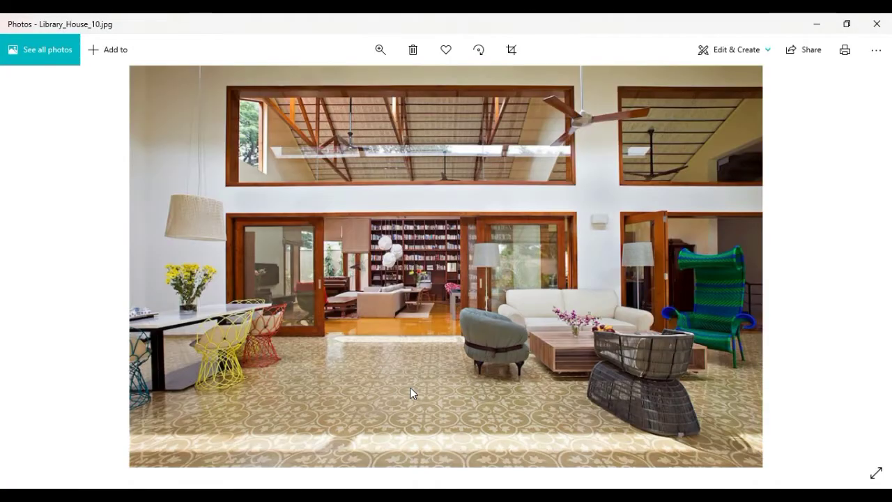
{"action": "key", "text": "Right"}
{"action": "key", "text": "Right"}
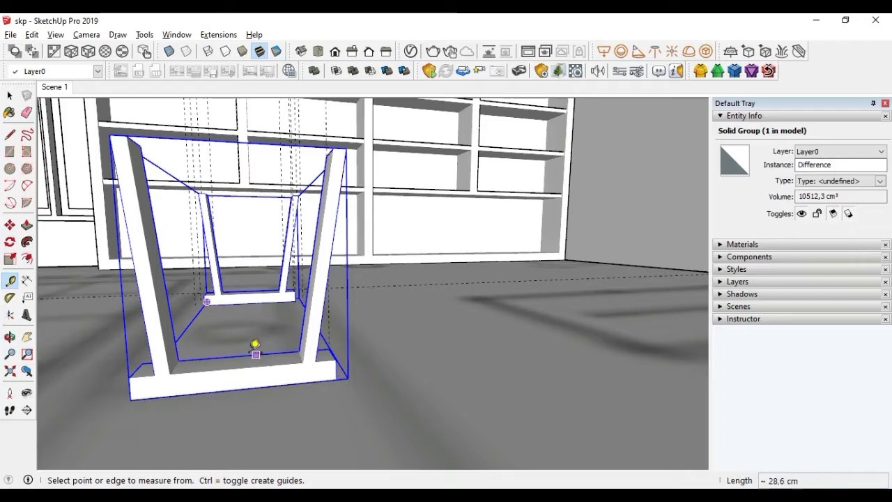
Switch to the Line tool and orbit and zoom to a new angle on the frame
{"action": "scroll", "coordinate": [236, 356], "scroll_direction": "up", "scroll_amount": 2}
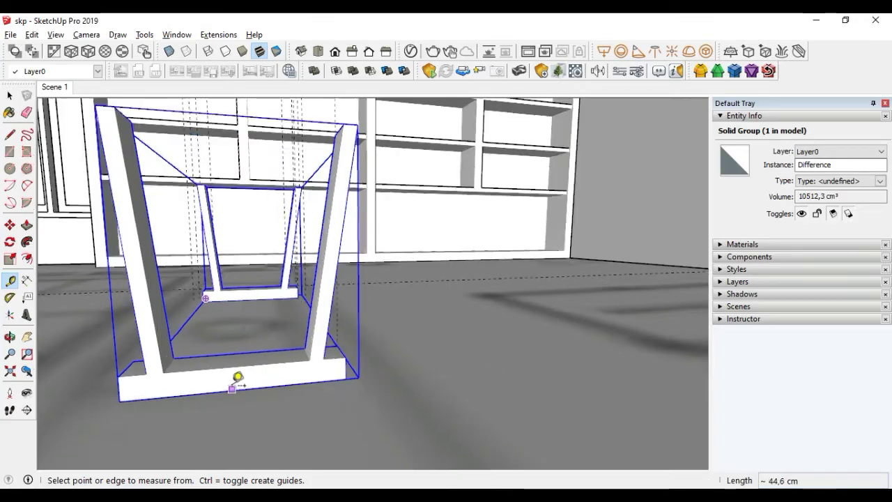
{"action": "scroll", "coordinate": [240, 376], "scroll_direction": "up", "scroll_amount": 2}
{"action": "key", "text": "l"}
{"action": "middle_click_drag", "start_coordinate": [259, 372], "coordinate": [164, 392]}
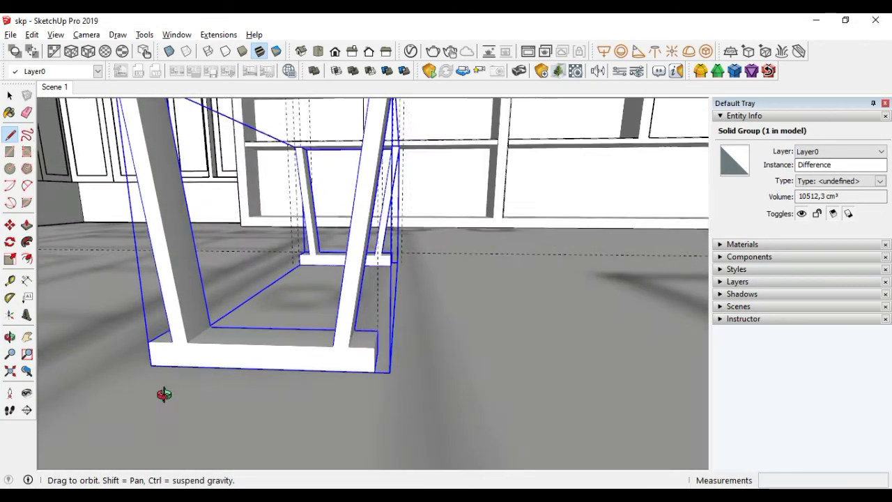
{"action": "scroll", "coordinate": [205, 325], "scroll_direction": "up", "scroll_amount": 2}
{"action": "scroll", "coordinate": [203, 330], "scroll_direction": "up", "scroll_amount": 2}
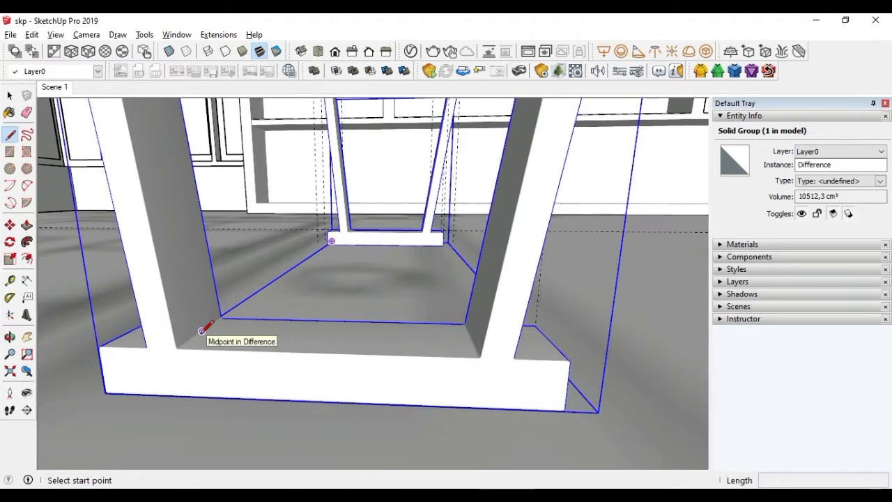
Switch to Tape Measure and orbit around the lower rail, looking up through the frame
{"action": "key", "text": "t"}
{"action": "scroll", "coordinate": [219, 319], "scroll_direction": "up", "scroll_amount": 2}
{"action": "scroll", "coordinate": [224, 317], "scroll_direction": "up", "scroll_amount": 2}
{"action": "mouse_move", "coordinate": [223, 319]}
{"action": "middle_mouse_down"}
{"action": "mouse_move", "coordinate": [266, 311]}
{"action": "mouse_move", "coordinate": [339, 269]}
{"action": "mouse_move", "coordinate": [414, 271]}
{"action": "mouse_move", "coordinate": [325, 333]}
{"action": "middle_mouse_up"}
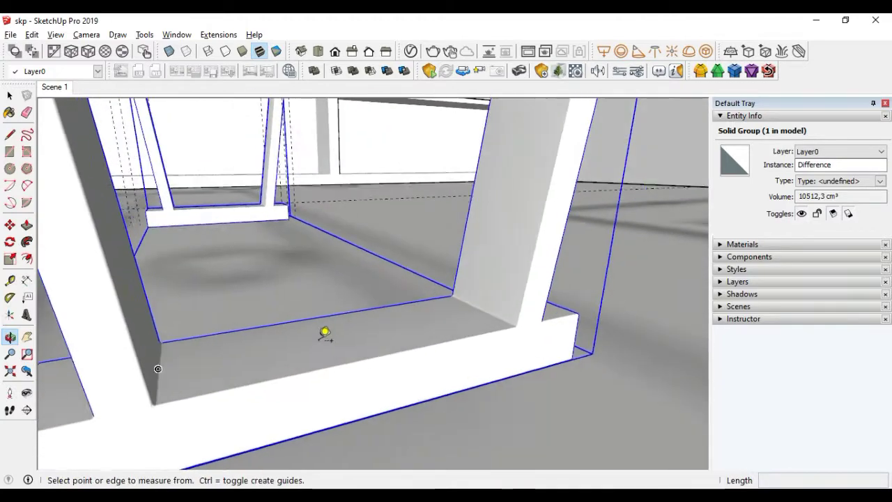
{"action": "scroll", "coordinate": [325, 333], "scroll_direction": "down", "scroll_amount": 3}
{"action": "mouse_move", "coordinate": [324, 287]}
{"action": "middle_mouse_down"}
{"action": "mouse_move", "coordinate": [309, 328]}
{"action": "mouse_move", "coordinate": [353, 346]}
{"action": "middle_mouse_up"}
{"action": "scroll", "coordinate": [292, 357], "scroll_direction": "up", "scroll_amount": 3}
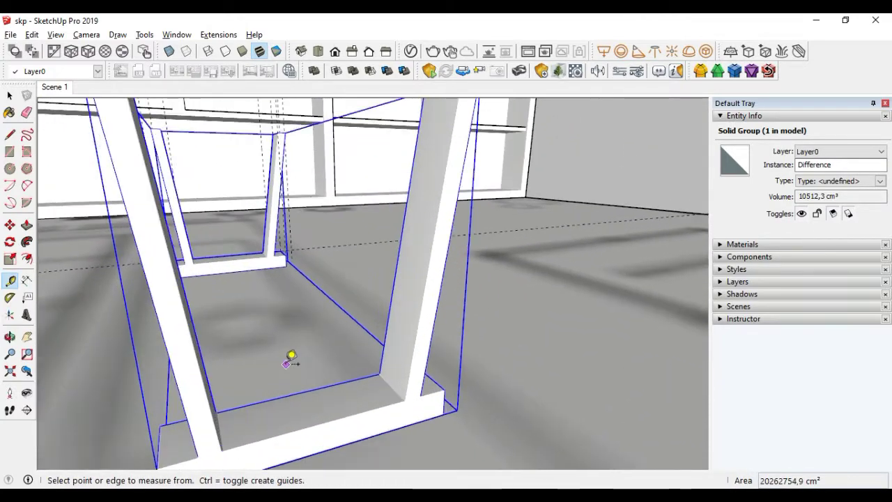
{"action": "mouse_move", "coordinate": [431, 347]}
{"action": "middle_mouse_down"}
{"action": "mouse_move", "coordinate": [378, 353]}
{"action": "mouse_move", "coordinate": [386, 348]}
{"action": "middle_mouse_up"}
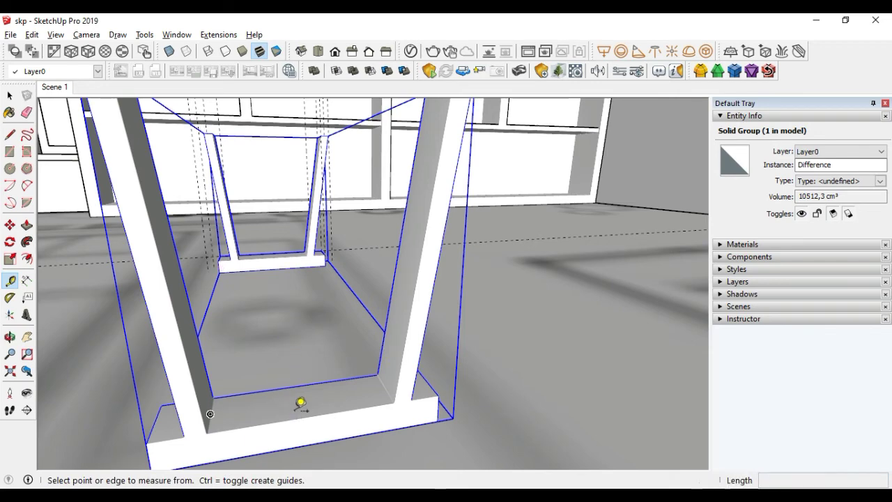
{"action": "middle_click_drag", "start_coordinate": [300, 422], "coordinate": [270, 416]}
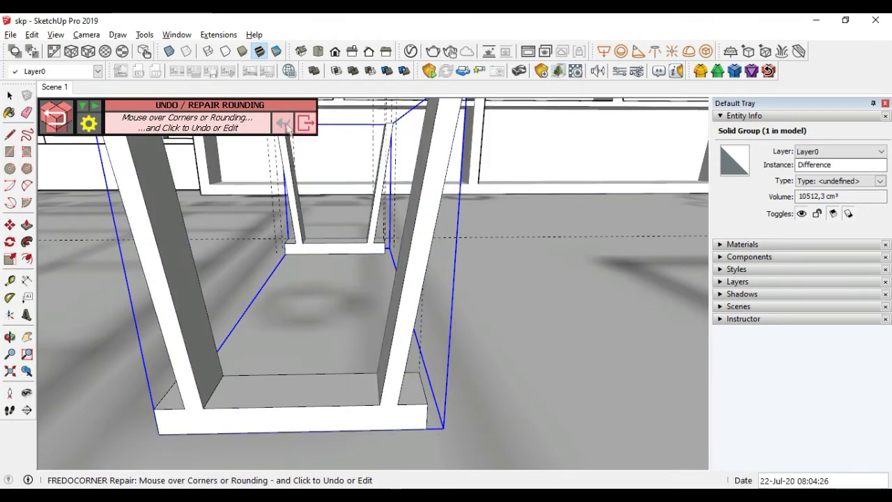
Exit FredoCorner's repair tool without changes and start measuring the lower rail with Tape Measure
{"action": "left_click", "coordinate": [306, 123]}
{"action": "scroll", "coordinate": [246, 414], "scroll_direction": "up", "scroll_amount": 2}
{"action": "scroll", "coordinate": [239, 413], "scroll_direction": "up", "scroll_amount": 2}
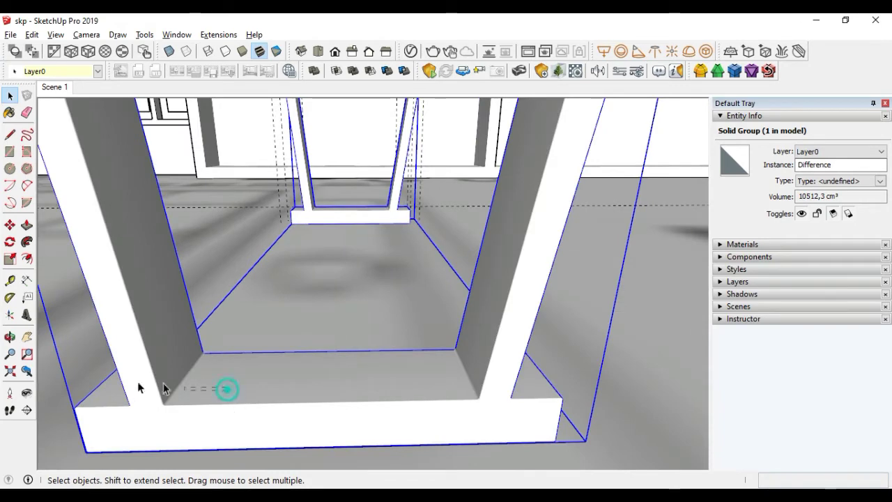
{"action": "left_click", "coordinate": [769, 74]}
{"action": "mouse_move", "coordinate": [304, 124]}
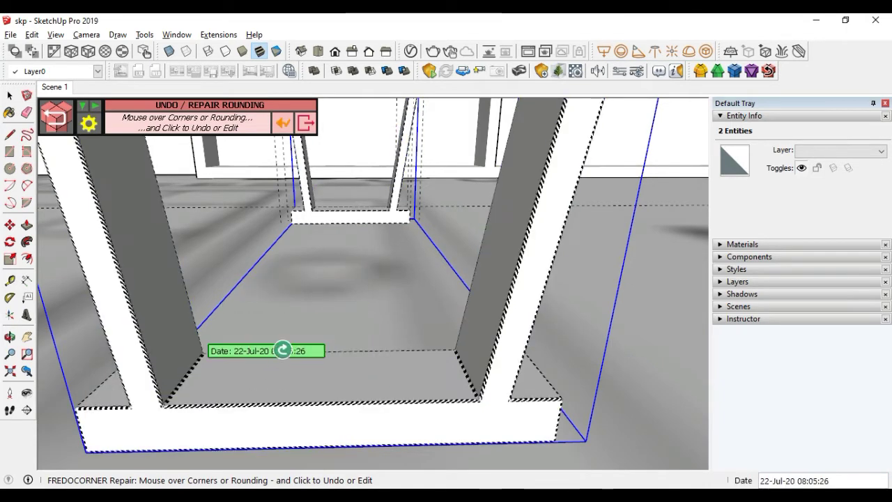
{"action": "double_click", "coordinate": [304, 125]}
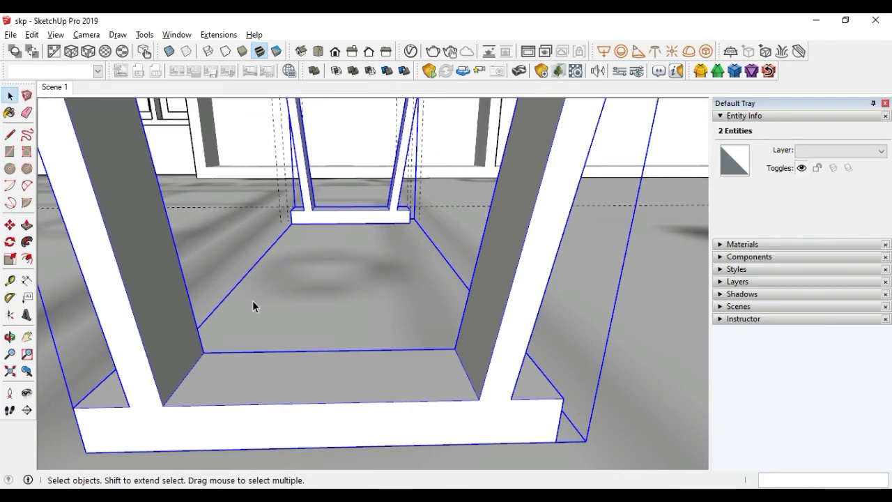
{"action": "key", "text": "t"}
{"action": "left_click", "coordinate": [257, 403]}
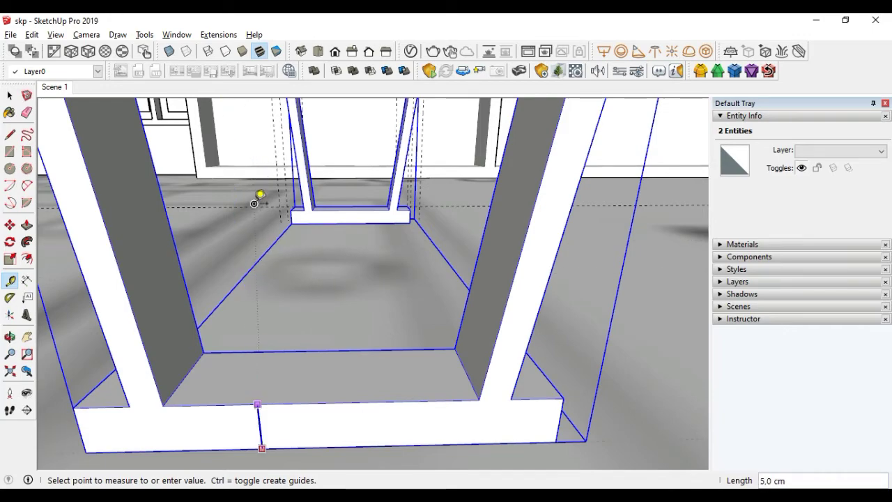
Set a Tape Measure guide on the leg frame to mark the shelf height
{"action": "scroll", "coordinate": [254, 219], "scroll_direction": "up", "scroll_amount": 2}
{"action": "mouse_move", "coordinate": [239, 273]}
{"action": "middle_mouse_down"}
{"action": "mouse_move", "coordinate": [90, 299]}
{"action": "mouse_move", "coordinate": [293, 262]}
{"action": "mouse_move", "coordinate": [461, 170]}
{"action": "middle_mouse_up"}
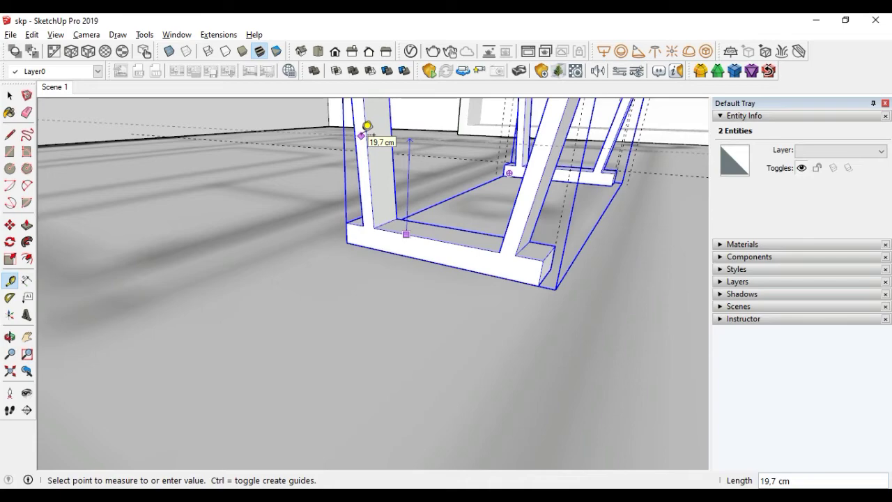
{"action": "key", "text": "Return"}
{"action": "mouse_move", "coordinate": [366, 126]}
{"action": "middle_mouse_down"}
{"action": "mouse_move", "coordinate": [405, 145]}
{"action": "mouse_move", "coordinate": [349, 254]}
{"action": "middle_mouse_up"}
{"action": "middle_click_drag", "start_coordinate": [329, 309], "coordinate": [369, 223]}
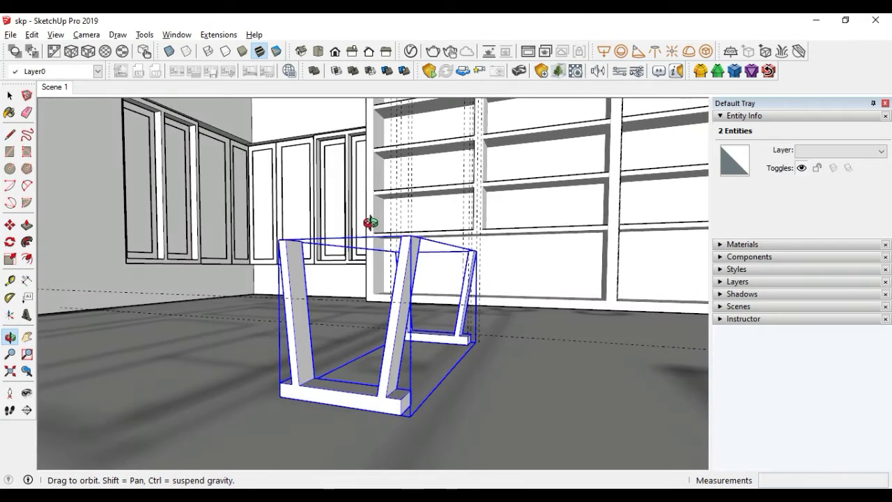
{"action": "scroll", "coordinate": [329, 377], "scroll_direction": "up", "scroll_amount": 2}
{"action": "left_click", "coordinate": [325, 382]}
{"action": "type", "text": "15"}
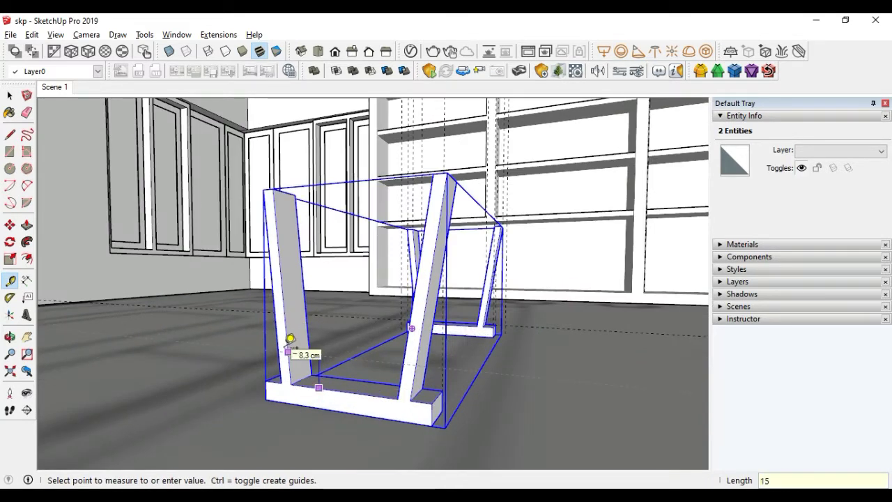
{"action": "type", "text": "0"}
{"action": "key", "text": "Return"}
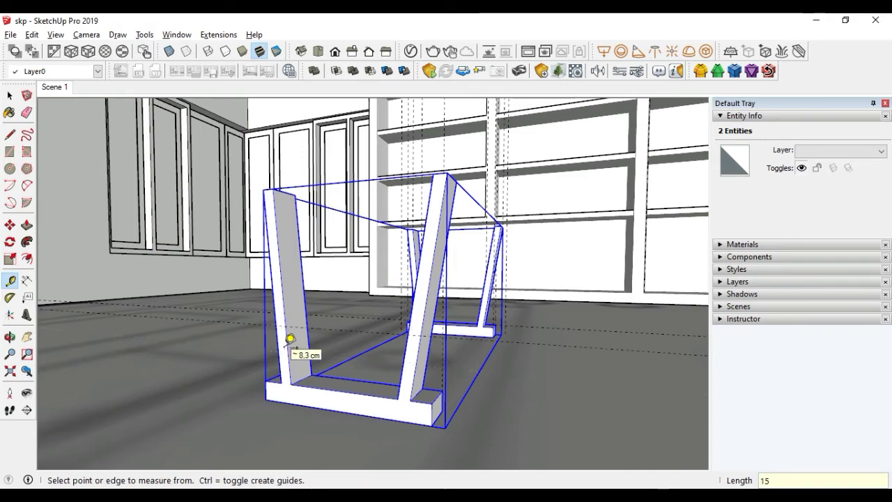
{"action": "middle_click_drag", "start_coordinate": [318, 342], "coordinate": [362, 398]}
{"action": "scroll", "coordinate": [353, 349], "scroll_direction": "up", "scroll_amount": 3}
{"action": "scroll", "coordinate": [352, 359], "scroll_direction": "down", "scroll_amount": 2}
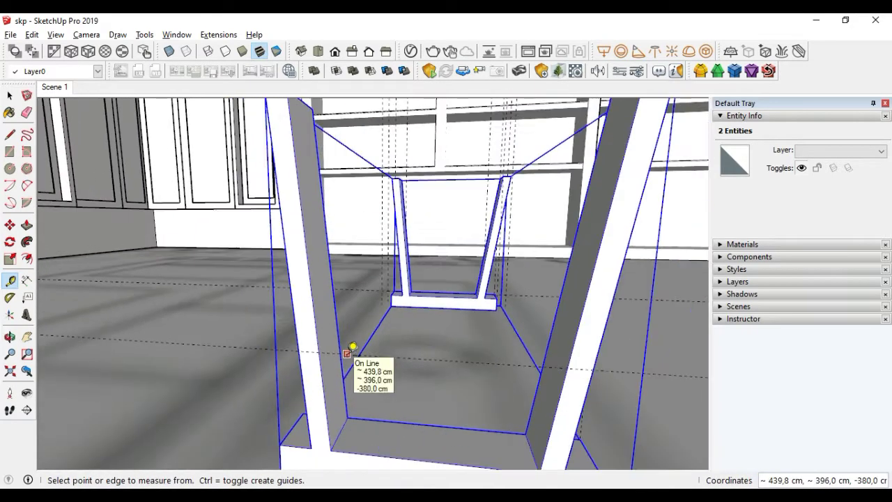
{"action": "middle_click_drag", "start_coordinate": [372, 355], "coordinate": [357, 340]}
Start a 5-long line on the inner leg edge, then cancel the unfinished line
{"action": "key", "text": "l"}
{"action": "scroll", "coordinate": [345, 322], "scroll_direction": "up", "scroll_amount": 2}
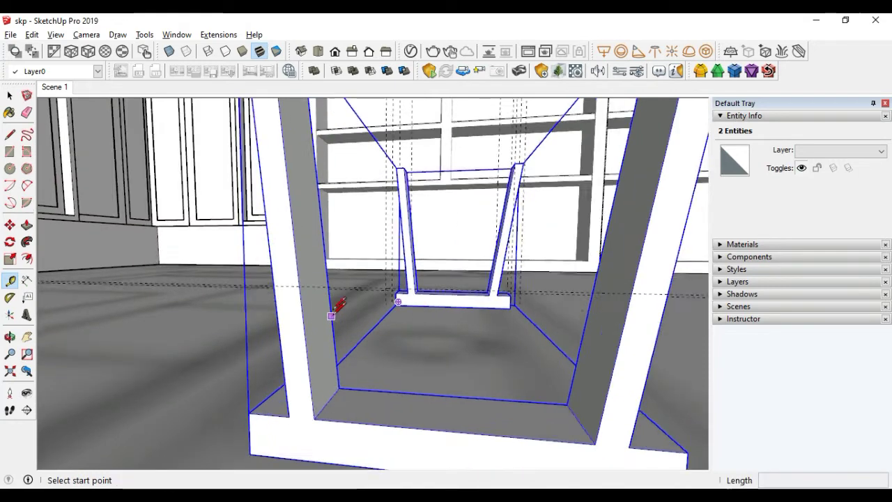
{"action": "scroll", "coordinate": [307, 279], "scroll_direction": "up", "scroll_amount": 2}
{"action": "left_click", "coordinate": [290, 277]}
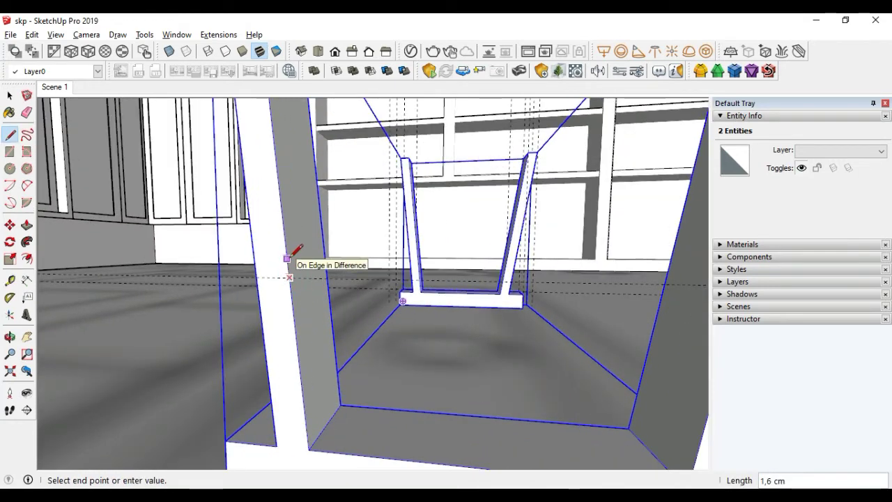
{"action": "key", "text": "Return"}
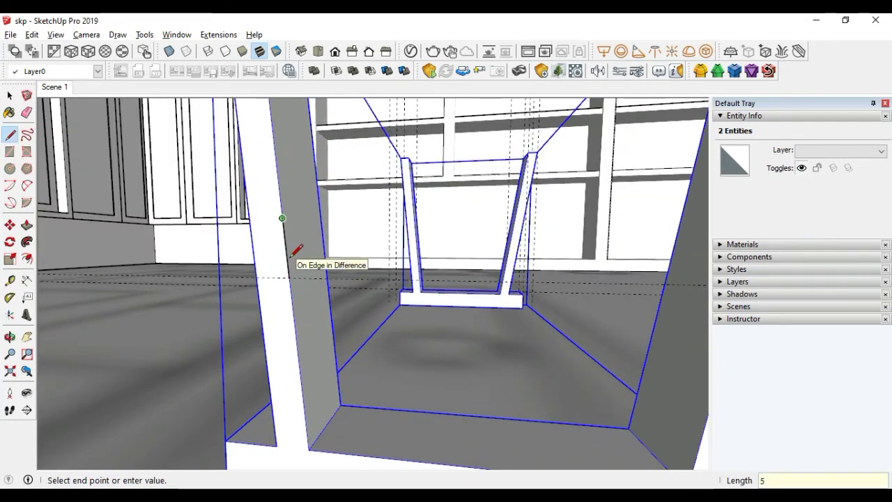
{"action": "middle_click_drag", "start_coordinate": [576, 209], "coordinate": [488, 225]}
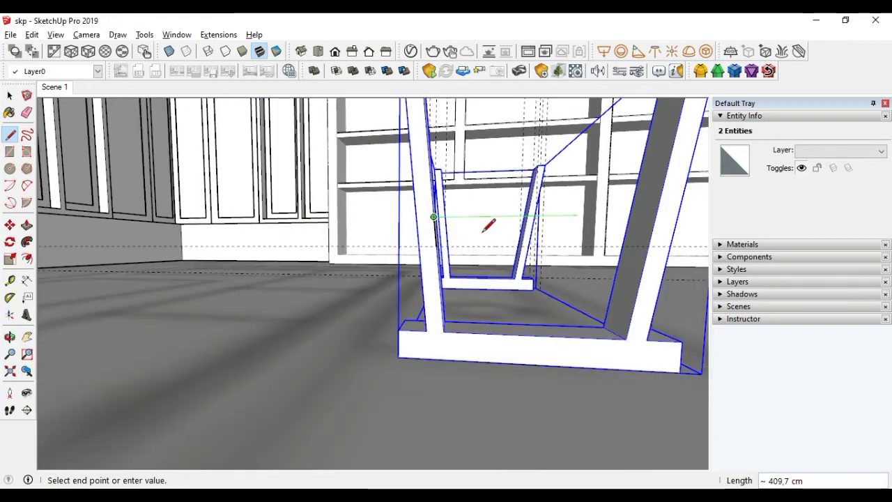
{"action": "middle_click_drag", "start_coordinate": [442, 206], "coordinate": [444, 216]}
{"action": "key", "text": "Escape"}
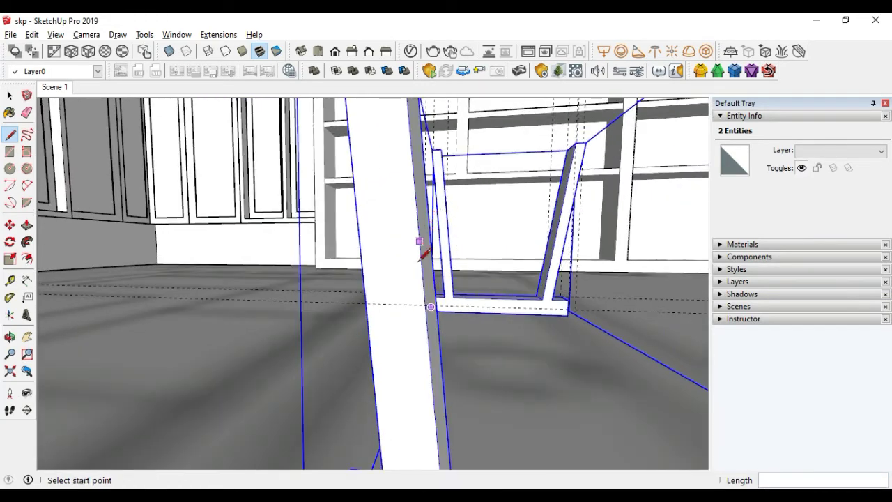
{"action": "mouse_move", "coordinate": [424, 291]}
{"action": "middle_mouse_down"}
{"action": "mouse_move", "coordinate": [385, 339]}
{"action": "mouse_move", "coordinate": [421, 265]}
{"action": "middle_mouse_up"}
{"action": "scroll", "coordinate": [462, 235], "scroll_direction": "up", "scroll_amount": 3}
{"action": "scroll", "coordinate": [466, 225], "scroll_direction": "up", "scroll_amount": 2}
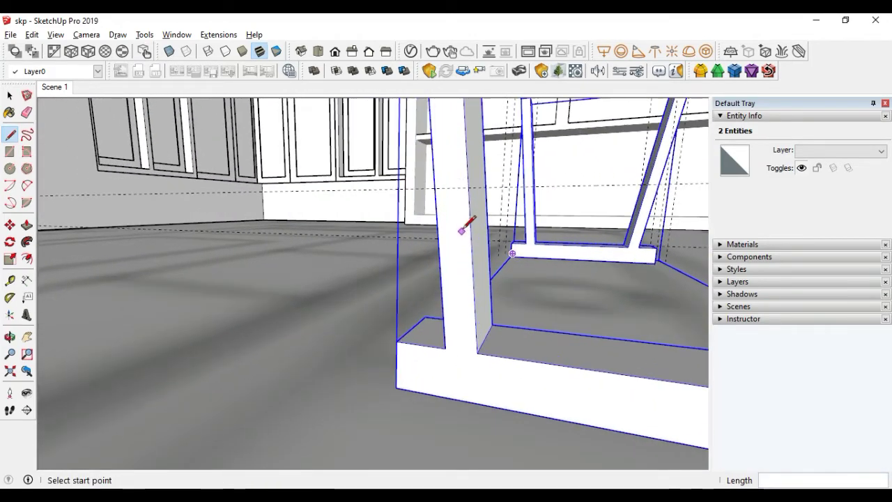
{"action": "middle_click_drag", "start_coordinate": [467, 225], "coordinate": [440, 241]}
{"action": "scroll", "coordinate": [424, 273], "scroll_direction": "up", "scroll_amount": 3}
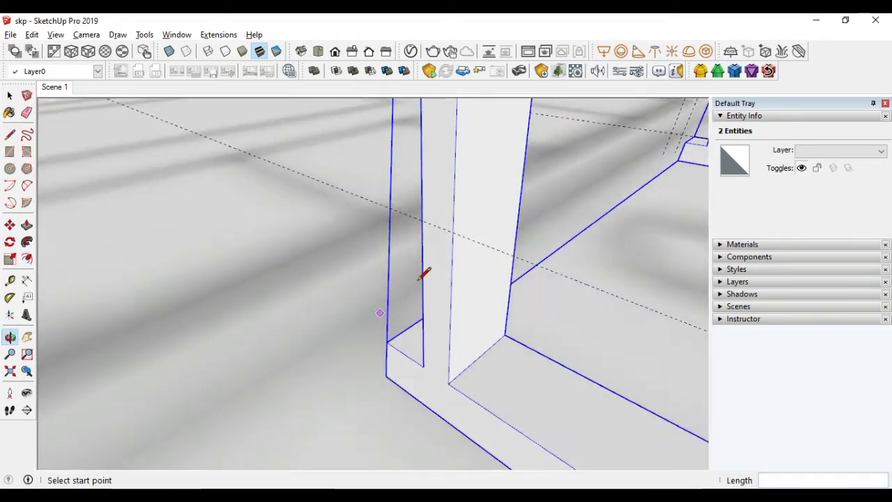
{"action": "middle_click_drag", "start_coordinate": [421, 276], "coordinate": [456, 226]}
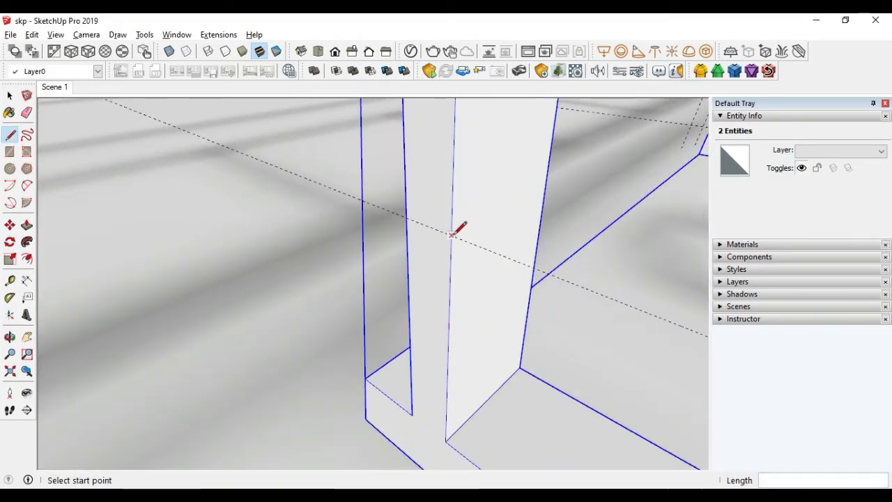
Draw edges across between the two legs to close the thin strip face
{"action": "left_click", "coordinate": [451, 235]}
{"action": "left_click", "coordinate": [453, 203]}
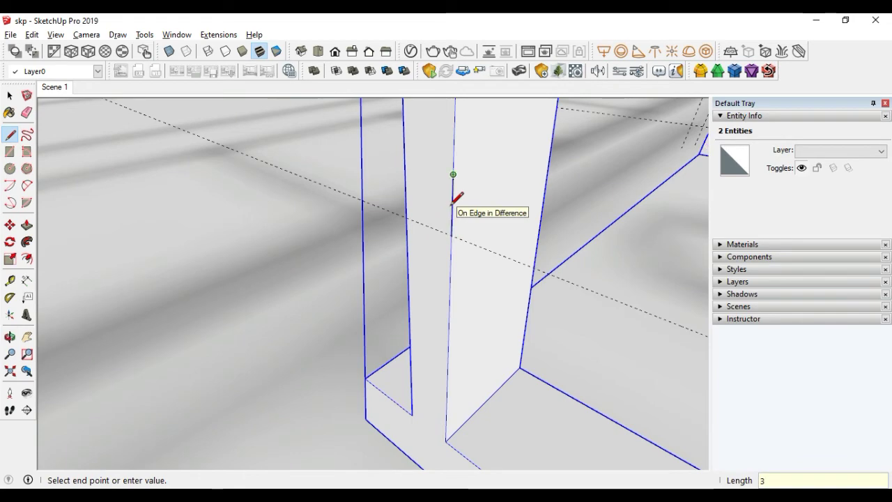
{"action": "scroll", "coordinate": [534, 201], "scroll_direction": "down", "scroll_amount": 2}
{"action": "middle_click_drag", "start_coordinate": [534, 219], "coordinate": [318, 199]}
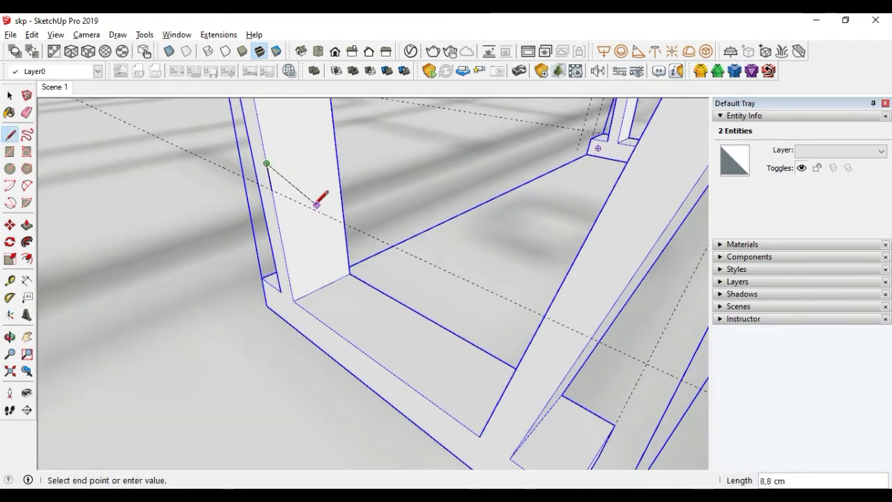
{"action": "left_click", "coordinate": [272, 187]}
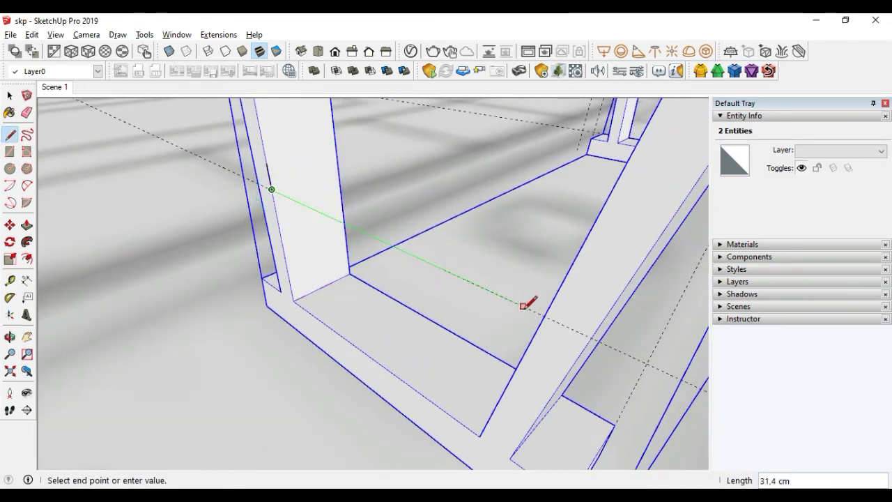
{"action": "left_click", "coordinate": [544, 316]}
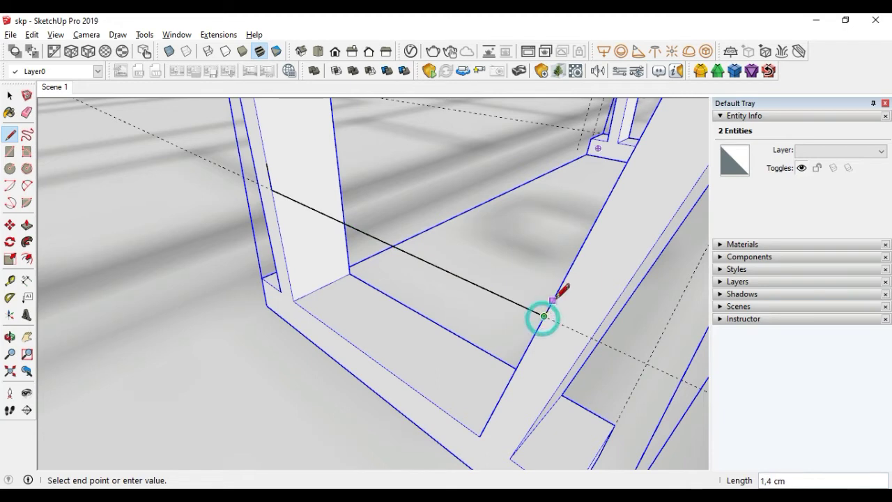
{"action": "type", "text": "3"}
{"action": "left_click", "coordinate": [563, 283]}
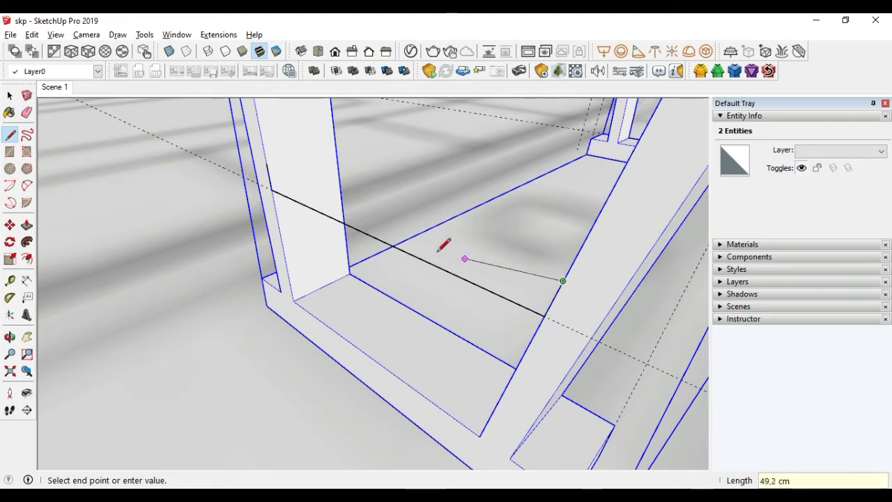
{"action": "left_click", "coordinate": [266, 163]}
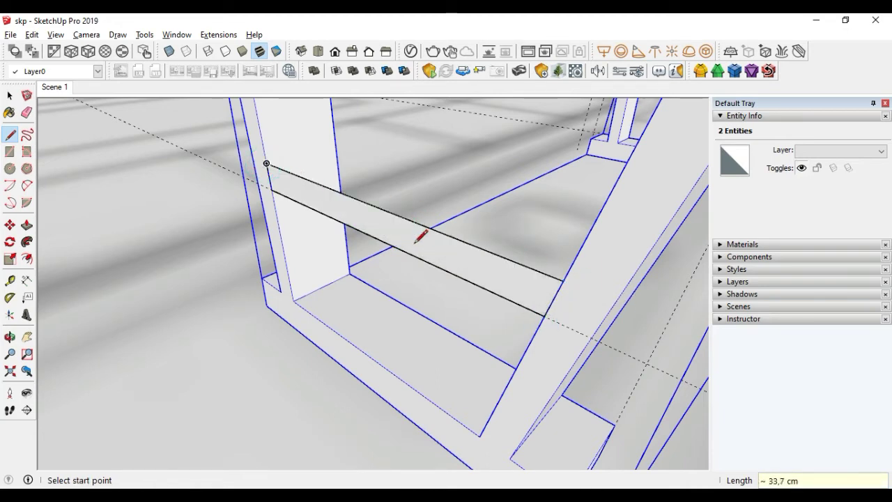
{"action": "mouse_move", "coordinate": [416, 239]}
{"action": "middle_mouse_down"}
{"action": "mouse_move", "coordinate": [398, 256]}
{"action": "mouse_move", "coordinate": [404, 269]}
{"action": "middle_mouse_up"}
{"action": "key", "text": "space"}
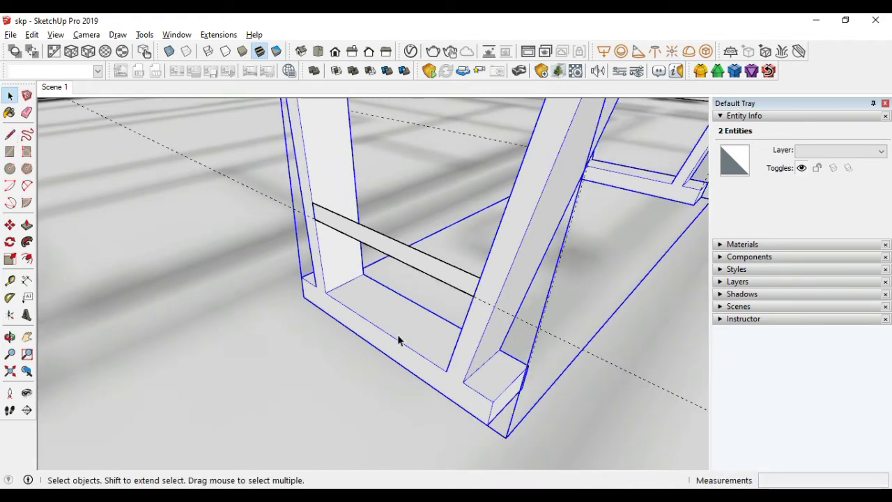
Re-round the leg frame group's edges with FredoCorner at a 0,2 cm offset
{"action": "left_click", "coordinate": [396, 317]}
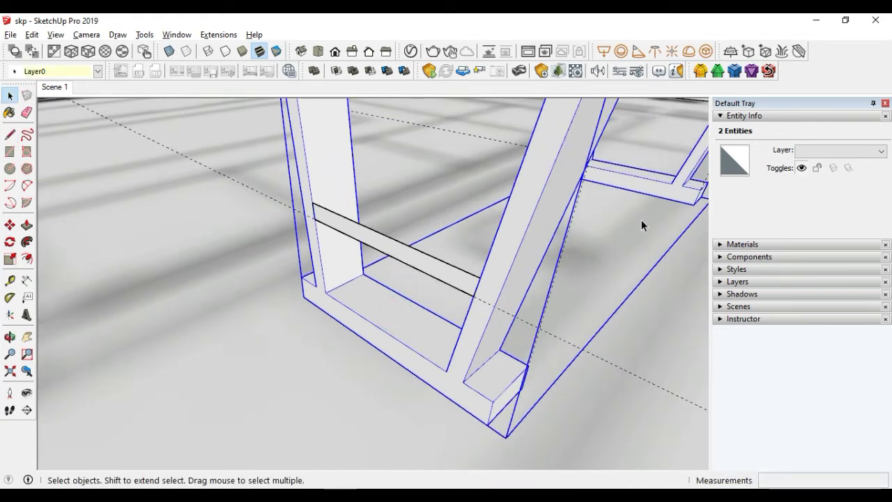
{"action": "left_click", "coordinate": [700, 72]}
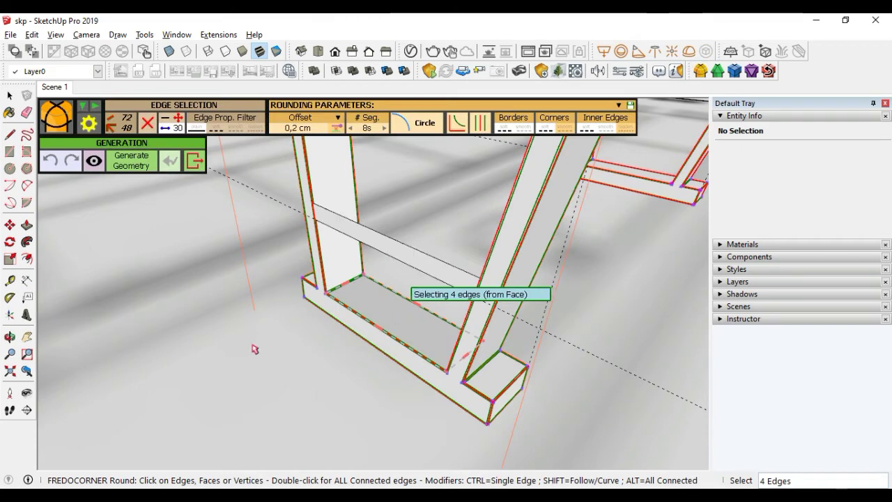
{"action": "left_click", "coordinate": [611, 394]}
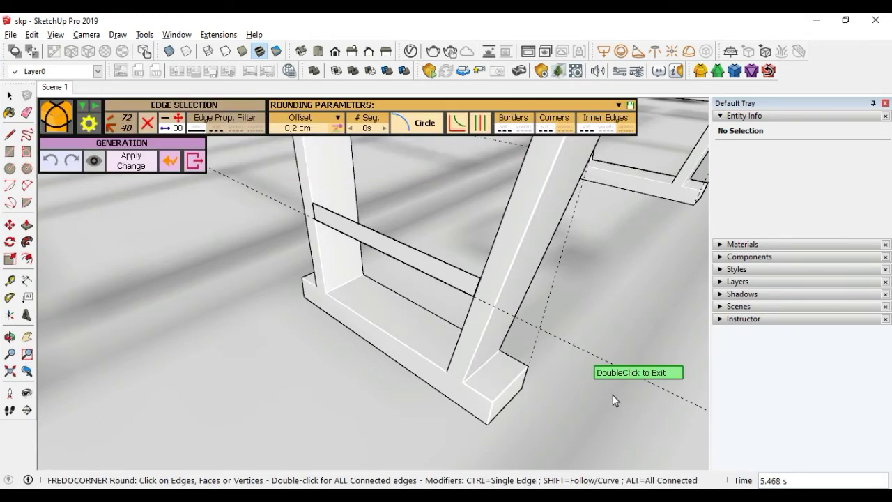
{"action": "double_click", "coordinate": [287, 367]}
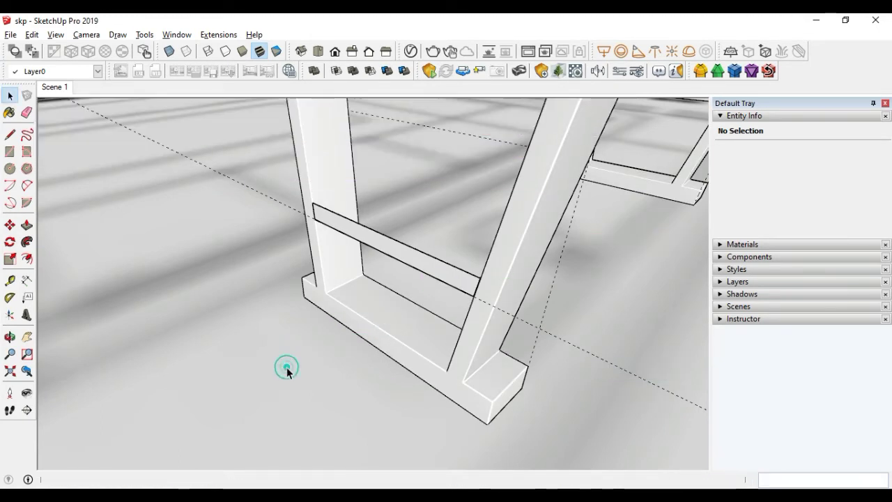
Push/Pull the strip face 15 to give the shelf board its thickness
{"action": "key", "text": "p"}
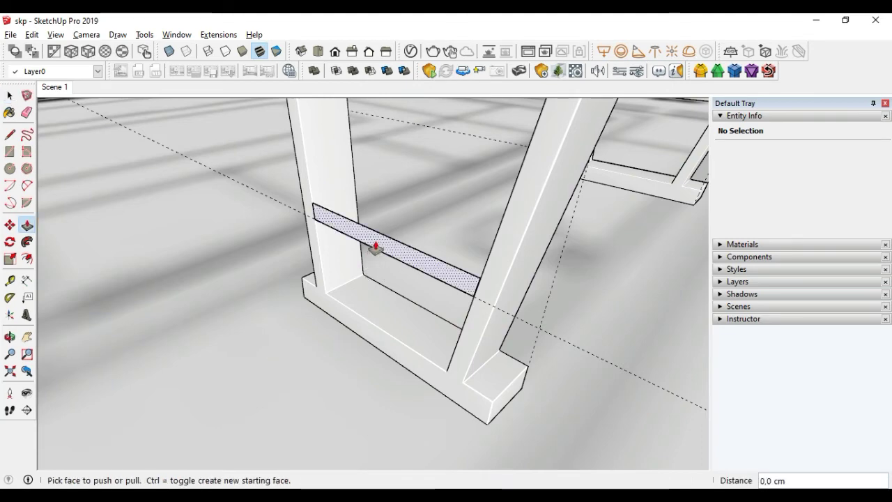
{"action": "left_click", "coordinate": [375, 248]}
{"action": "scroll", "coordinate": [342, 262], "scroll_direction": "down", "scroll_amount": 5}
{"action": "middle_click_drag", "start_coordinate": [339, 263], "coordinate": [230, 241]}
{"action": "type", "text": "15"}
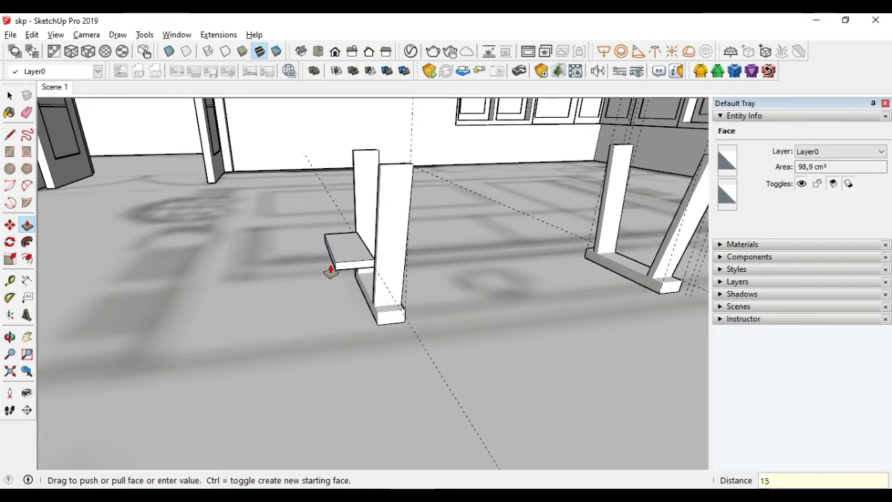
{"action": "key", "text": "Return"}
{"action": "mouse_move", "coordinate": [488, 297]}
{"action": "middle_mouse_down"}
{"action": "mouse_move", "coordinate": [243, 375]}
{"action": "mouse_move", "coordinate": [379, 249]}
{"action": "middle_mouse_up"}
Pull the shelf's front face out 15 cm so the board spans the legs
{"action": "left_click", "coordinate": [379, 246]}
{"action": "middle_click_drag", "start_coordinate": [435, 314], "coordinate": [414, 265]}
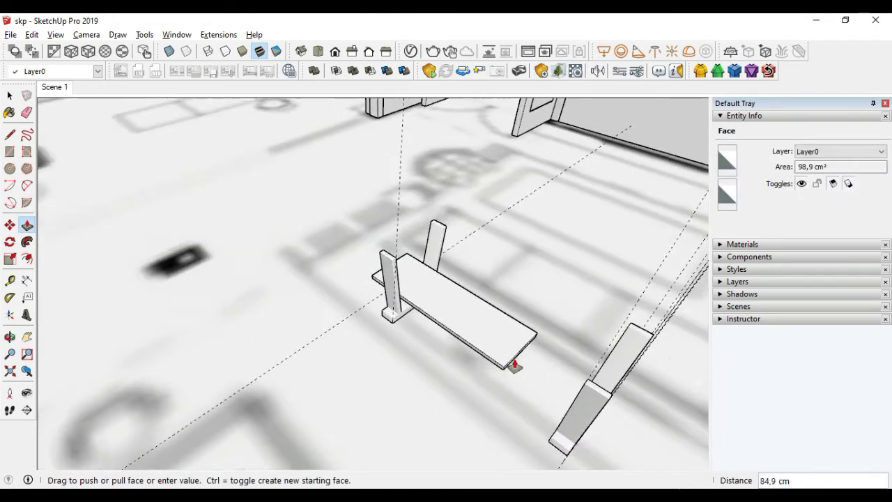
{"action": "middle_click_drag", "start_coordinate": [514, 365], "coordinate": [423, 320]}
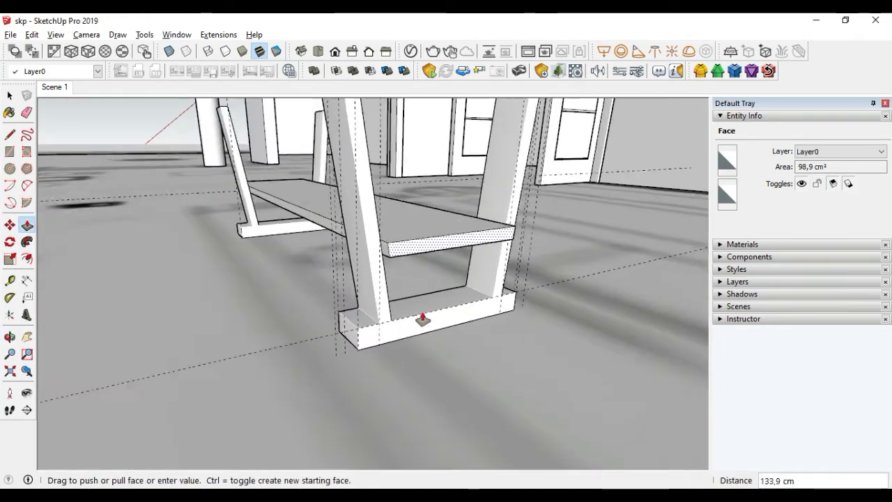
{"action": "scroll", "coordinate": [422, 320], "scroll_direction": "up", "scroll_amount": 2}
{"action": "left_click", "coordinate": [428, 338]}
{"action": "left_click", "coordinate": [404, 203]}
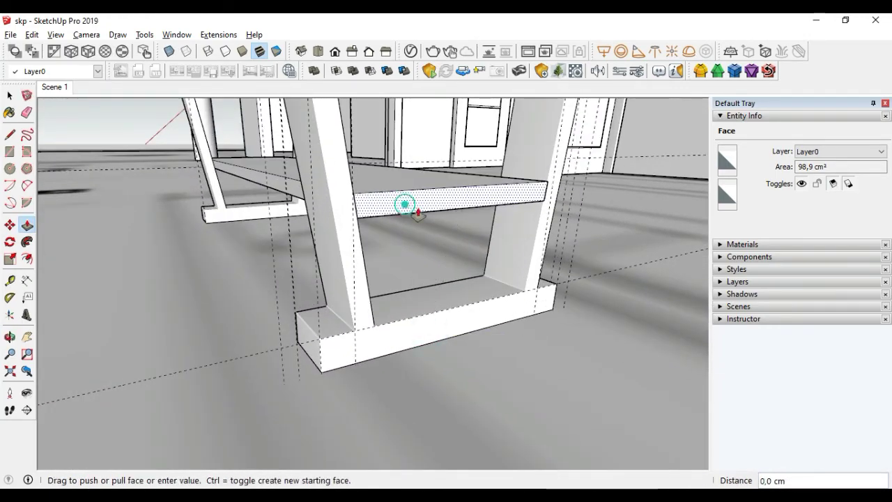
{"action": "type", "text": "15"}
{"action": "key", "text": "Return"}
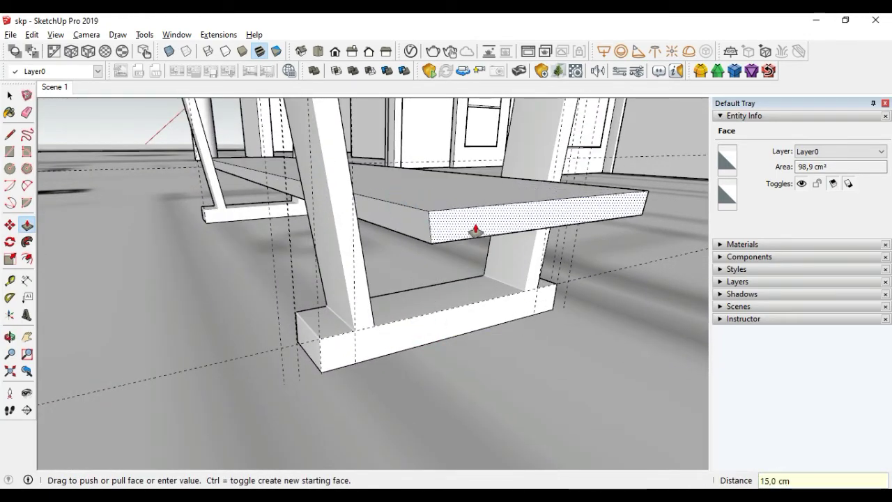
{"action": "mouse_move", "coordinate": [477, 231]}
{"action": "middle_mouse_down"}
{"action": "mouse_move", "coordinate": [299, 295]}
{"action": "mouse_move", "coordinate": [500, 247]}
{"action": "middle_mouse_up"}
{"action": "scroll", "coordinate": [388, 235], "scroll_direction": "down", "scroll_amount": 3}
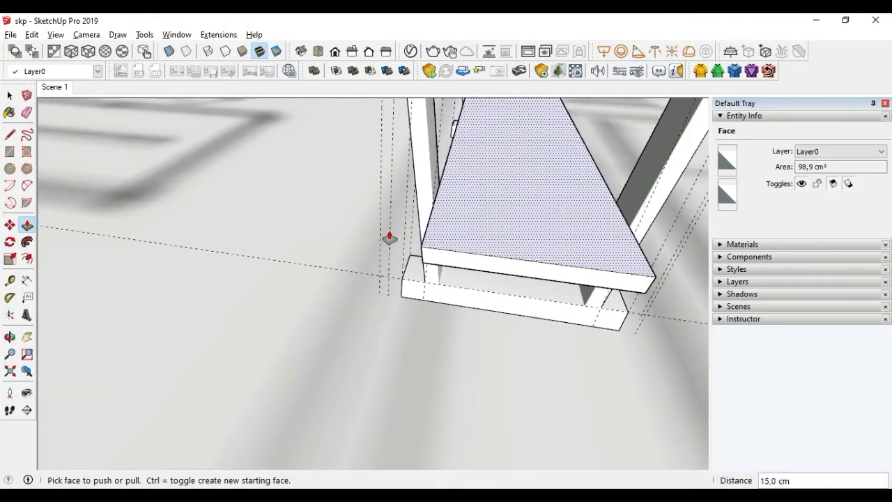
{"action": "middle_click_drag", "start_coordinate": [389, 235], "coordinate": [584, 197]}
{"action": "key", "text": "space"}
Make the lower shelf geometry into a group
{"action": "right_click", "coordinate": [515, 177]}
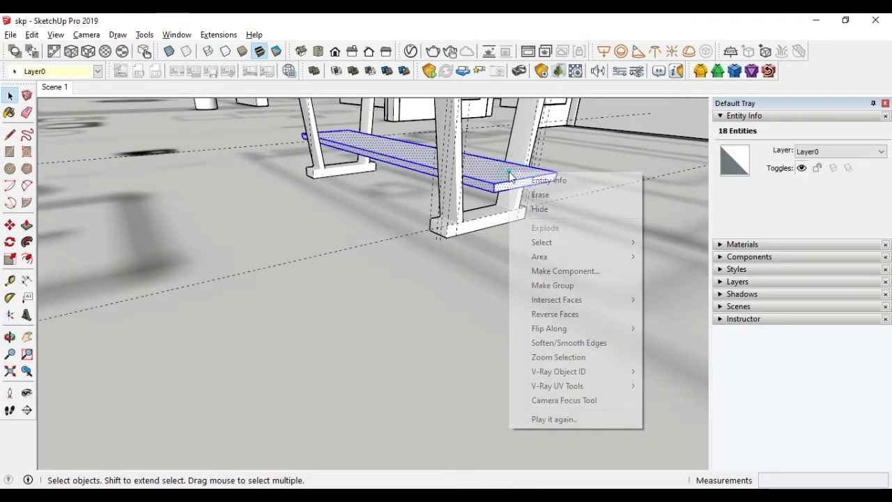
{"action": "left_click", "coordinate": [563, 288]}
{"action": "mouse_move", "coordinate": [387, 222]}
{"action": "middle_mouse_down"}
{"action": "mouse_move", "coordinate": [419, 315]}
{"action": "mouse_move", "coordinate": [516, 335]}
{"action": "middle_mouse_up"}
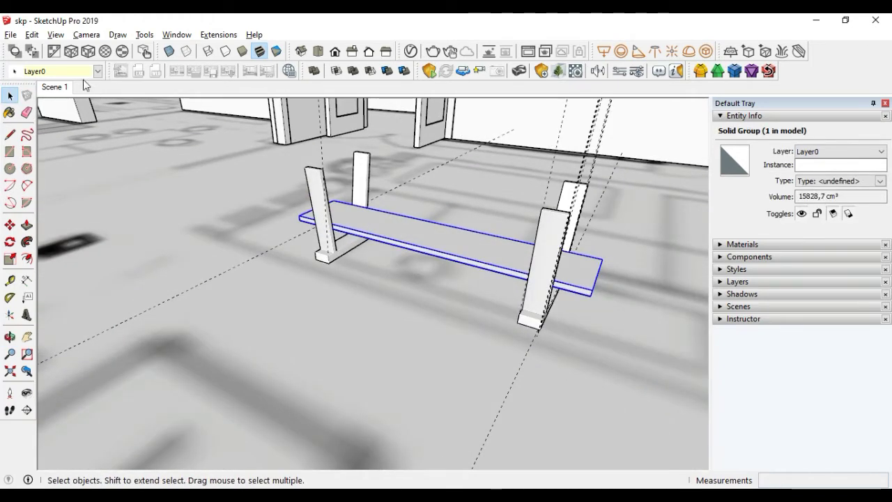
Unhide all hidden objects and return to the Scene 1 viewpoint
{"action": "left_click", "coordinate": [31, 35]}
{"action": "mouse_move", "coordinate": [56, 221]}
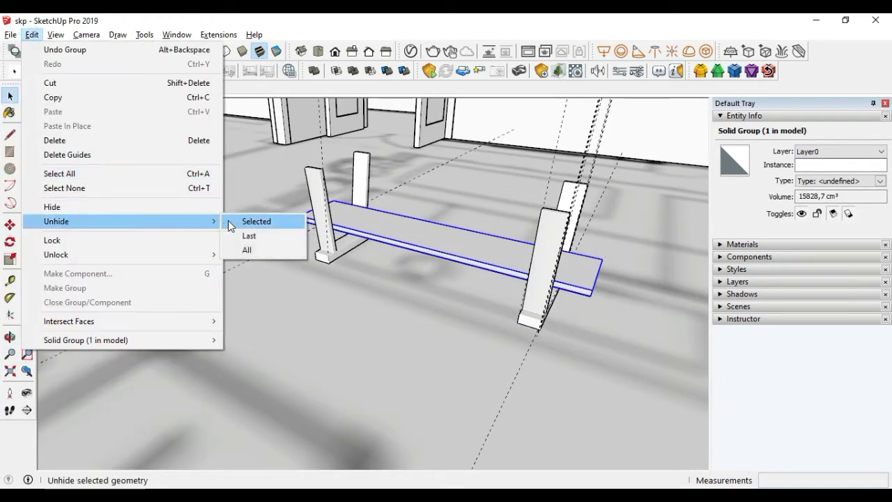
{"action": "left_click", "coordinate": [249, 237]}
{"action": "mouse_move", "coordinate": [248, 237]}
{"action": "middle_mouse_down"}
{"action": "mouse_move", "coordinate": [235, 209]}
{"action": "mouse_move", "coordinate": [442, 244]}
{"action": "mouse_move", "coordinate": [275, 161]}
{"action": "middle_mouse_up"}
{"action": "left_click", "coordinate": [59, 89]}
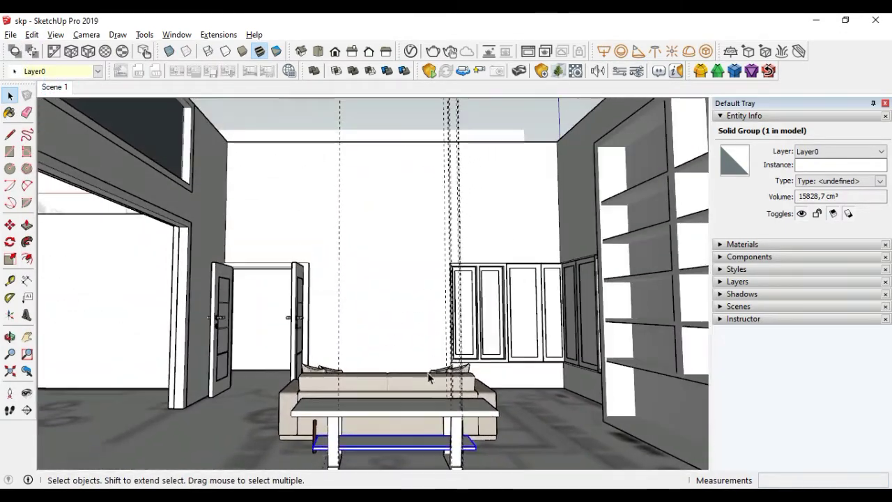
{"action": "mouse_move", "coordinate": [468, 333]}
{"action": "middle_mouse_down"}
{"action": "mouse_move", "coordinate": [410, 342]}
{"action": "mouse_move", "coordinate": [467, 423]}
{"action": "mouse_move", "coordinate": [419, 399]}
{"action": "mouse_move", "coordinate": [362, 276]}
{"action": "middle_mouse_up"}
{"action": "scroll", "coordinate": [410, 349], "scroll_direction": "up", "scroll_amount": 3}
Erase the stray guide lines and delete all remaining guides
{"action": "left_click", "coordinate": [467, 422]}
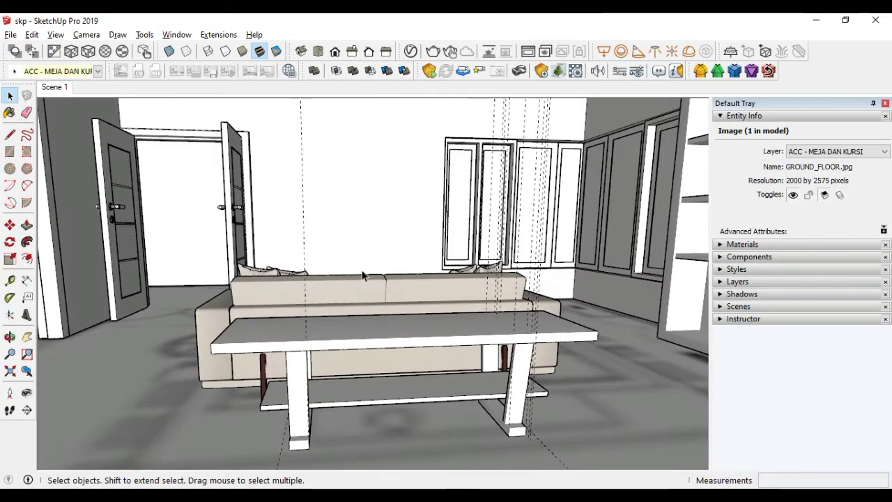
{"action": "key", "text": "e"}
{"action": "left_click", "coordinate": [301, 168]}
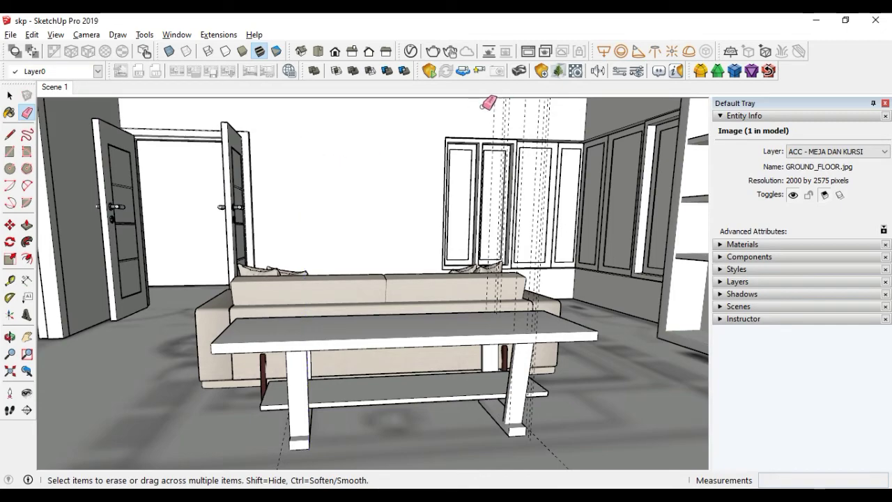
{"action": "left_click", "coordinate": [480, 104]}
{"action": "left_click", "coordinate": [32, 34]}
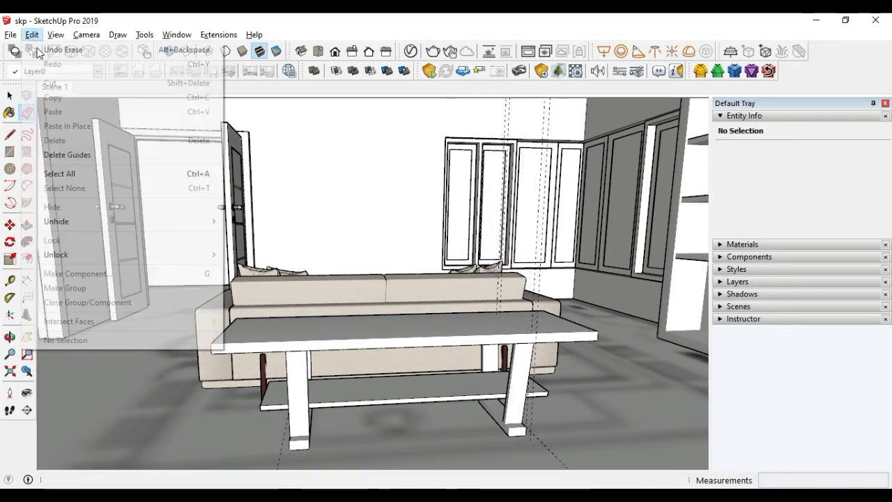
{"action": "left_click", "coordinate": [63, 155]}
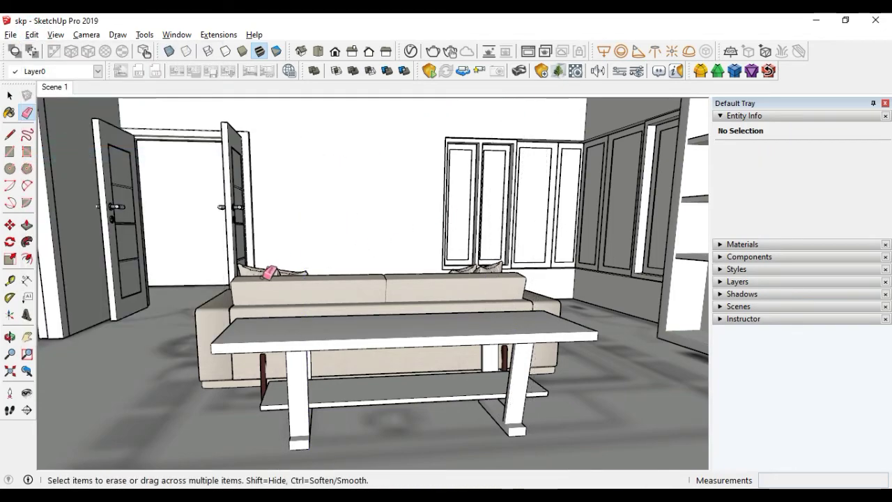
{"action": "middle_click_drag", "start_coordinate": [270, 273], "coordinate": [390, 327]}
{"action": "key", "text": "space"}
Round the selected shelf group's edges with FredoCorner at a 0,2 cm offset
{"action": "left_click", "coordinate": [476, 375]}
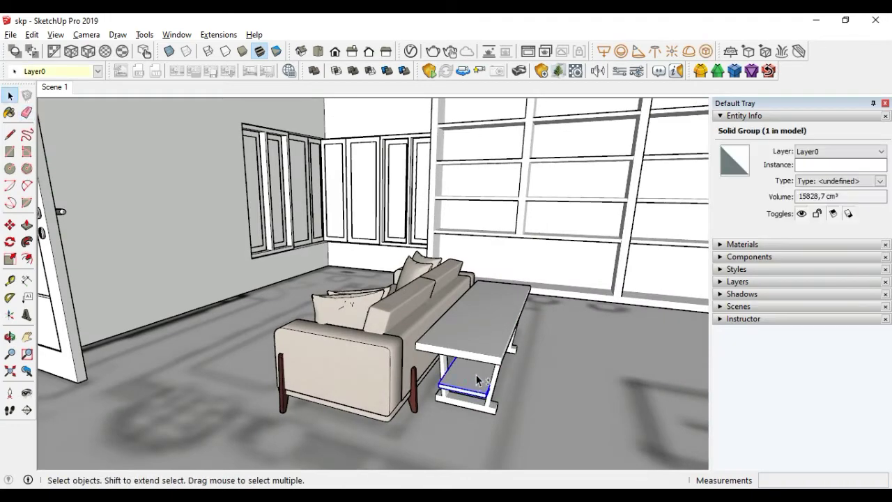
{"action": "middle_click_drag", "start_coordinate": [476, 375], "coordinate": [433, 320]}
{"action": "scroll", "coordinate": [426, 311], "scroll_direction": "up", "scroll_amount": 3}
{"action": "scroll", "coordinate": [419, 301], "scroll_direction": "up", "scroll_amount": 3}
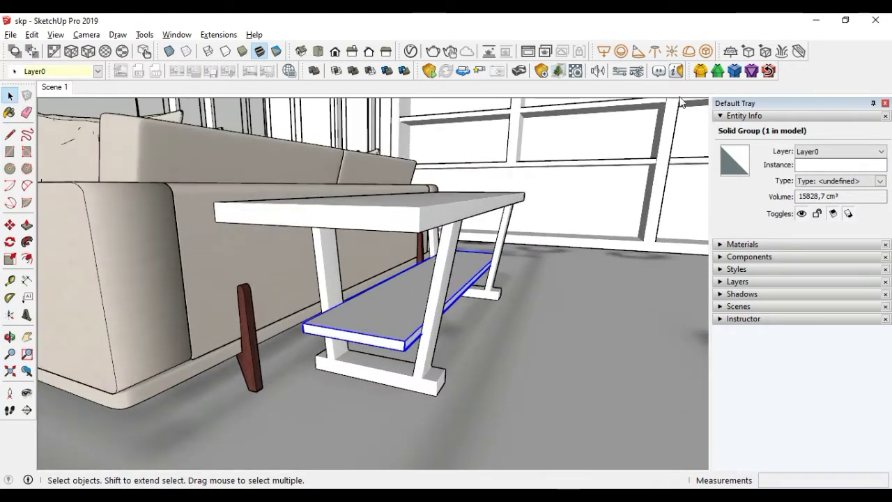
{"action": "left_click", "coordinate": [701, 70]}
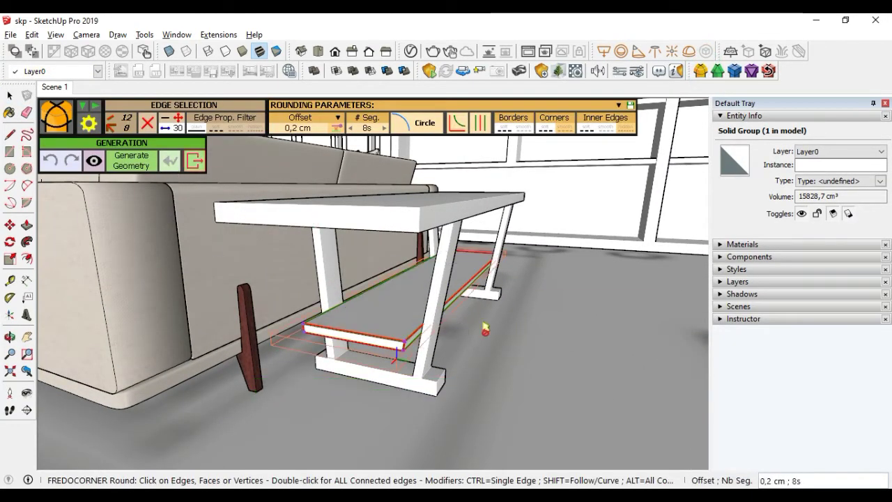
{"action": "left_click", "coordinate": [557, 357]}
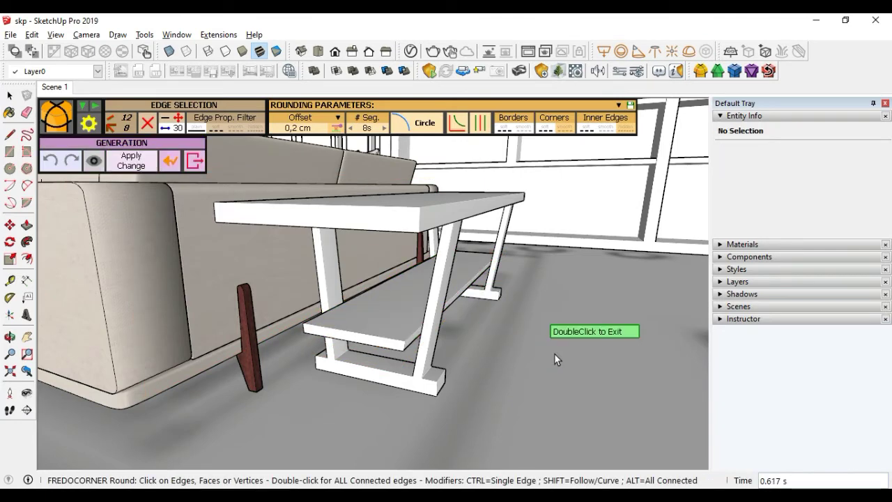
{"action": "double_click", "coordinate": [534, 333]}
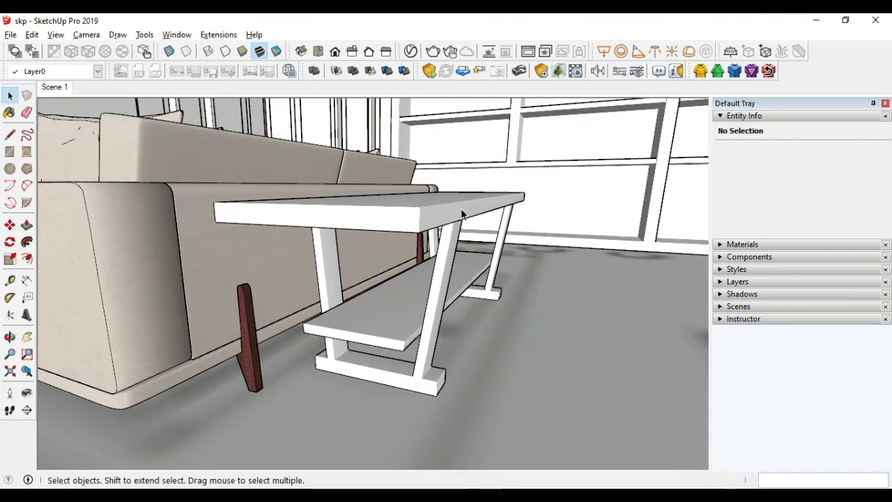
{"action": "middle_click_drag", "start_coordinate": [463, 214], "coordinate": [486, 233]}
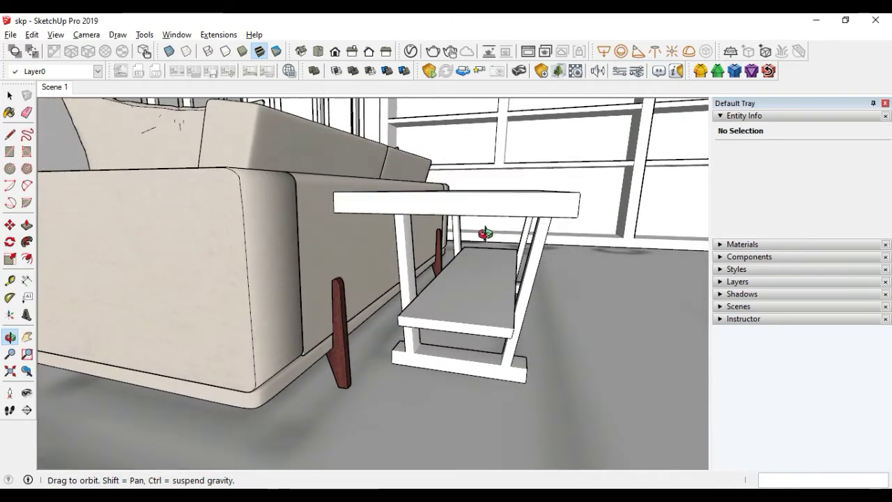
Scale the lower shelf and leg frame to about 0.89 along the green axis
{"action": "left_click", "coordinate": [466, 296]}
{"action": "left_click", "coordinate": [519, 287], "text": "shift"}
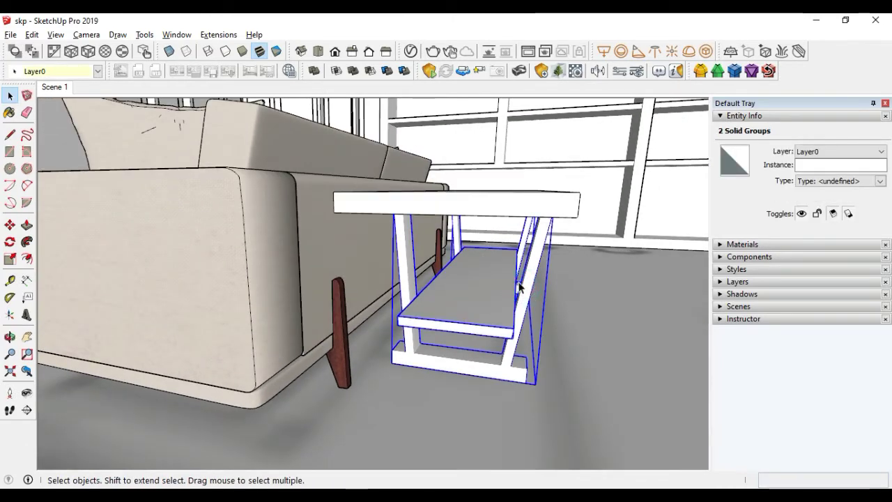
{"action": "key", "text": "s"}
{"action": "middle_click_drag", "start_coordinate": [550, 304], "coordinate": [526, 318]}
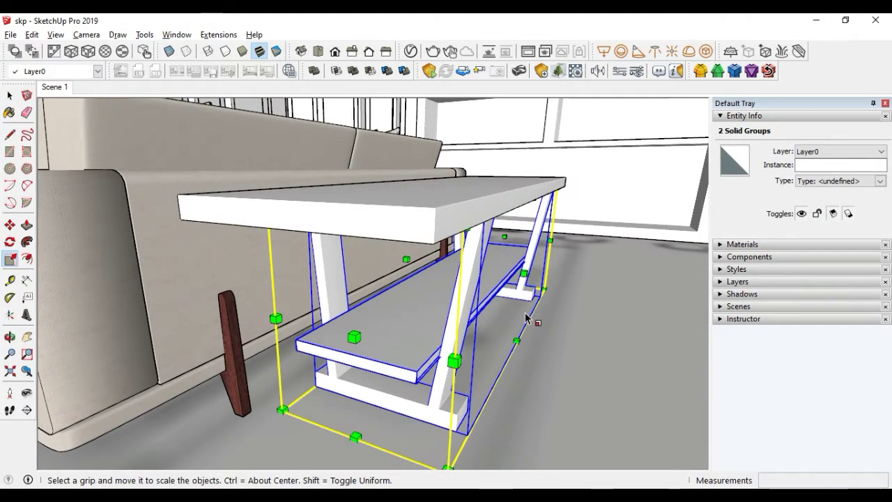
{"action": "left_click_drag", "start_coordinate": [524, 274], "coordinate": [511, 272]}
{"action": "type", "text": "0,8"}
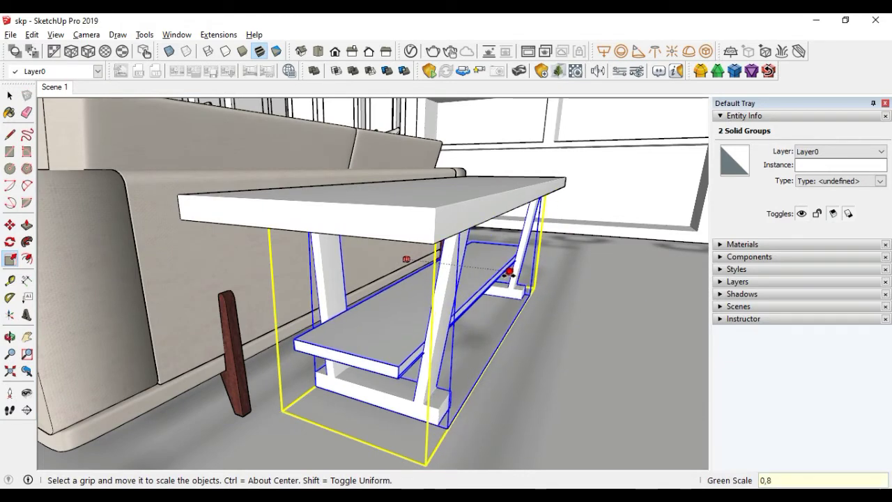
{"action": "key", "text": "Return"}
{"action": "middle_click_drag", "start_coordinate": [421, 289], "coordinate": [330, 322]}
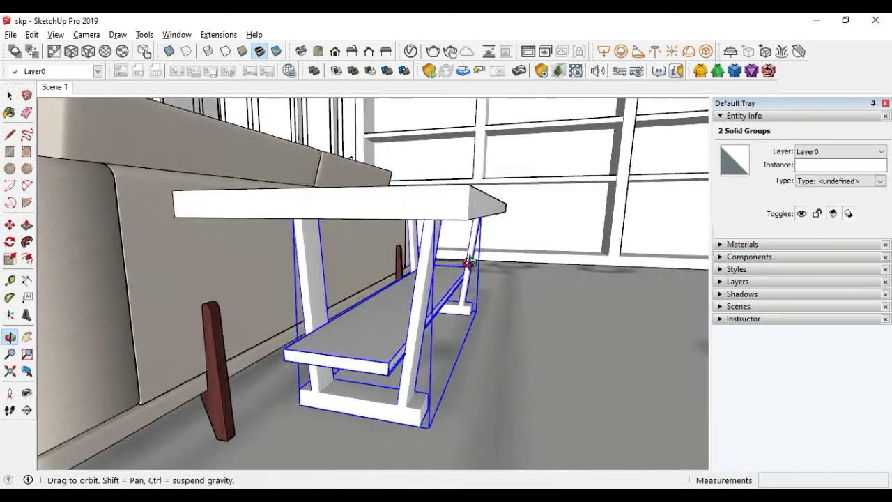
{"action": "left_click_drag", "start_coordinate": [334, 296], "coordinate": [360, 301]}
{"action": "type", "text": "0,8"}
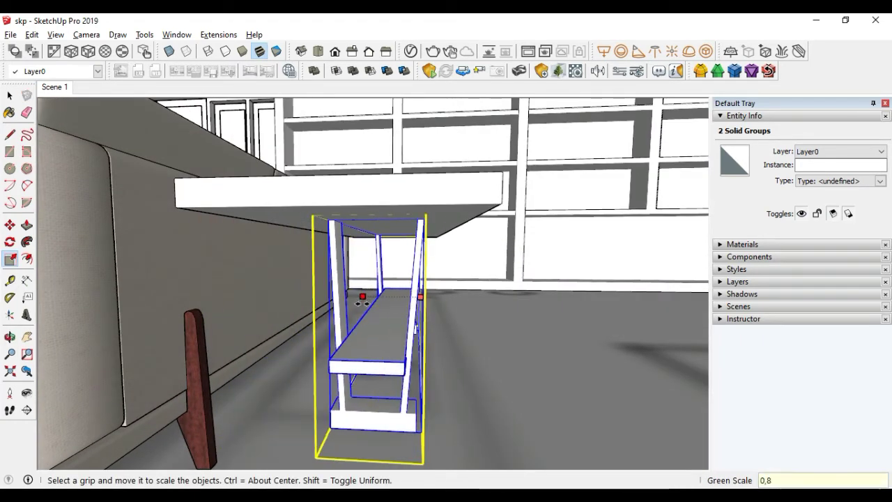
{"action": "key", "text": "Escape"}
{"action": "middle_click_drag", "start_coordinate": [376, 303], "coordinate": [260, 307]}
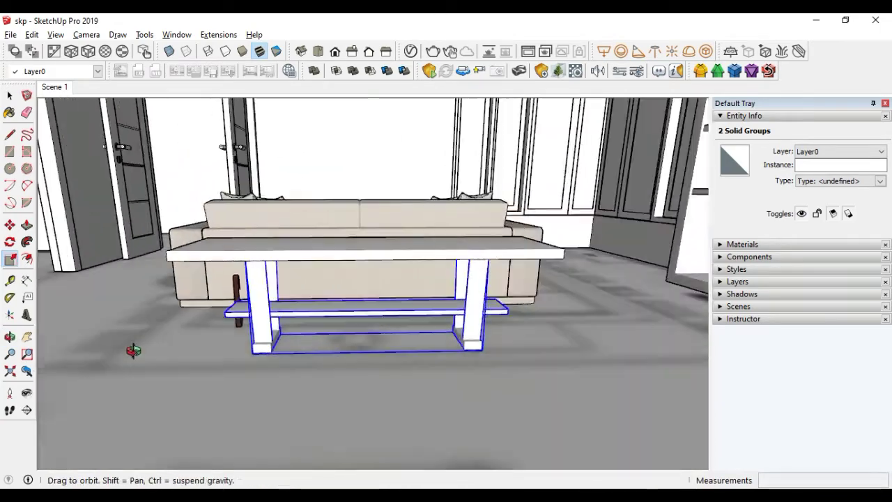
{"action": "mouse_move", "coordinate": [260, 306]}
{"action": "middle_mouse_down"}
{"action": "mouse_move", "coordinate": [269, 362]}
{"action": "mouse_move", "coordinate": [114, 358]}
{"action": "mouse_move", "coordinate": [260, 392]}
{"action": "mouse_move", "coordinate": [279, 342]}
{"action": "mouse_move", "coordinate": [315, 328]}
{"action": "mouse_move", "coordinate": [484, 388]}
{"action": "mouse_move", "coordinate": [319, 319]}
{"action": "middle_mouse_up"}
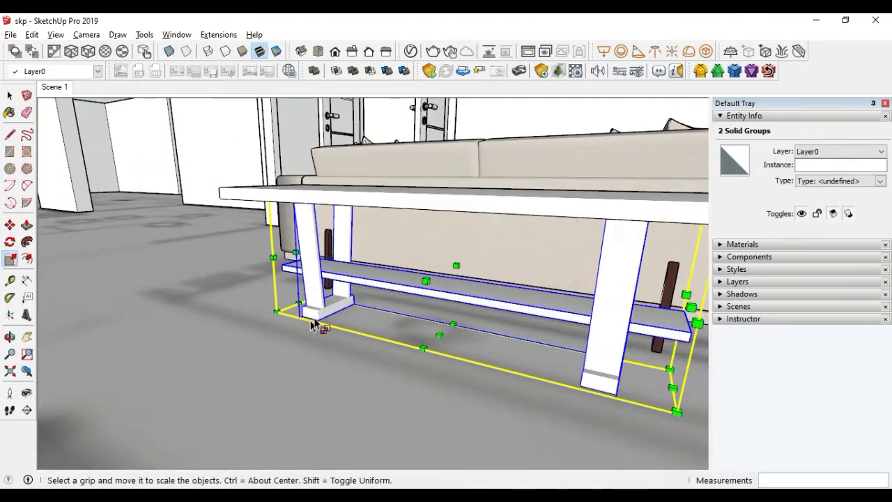
{"action": "key", "text": "space"}
{"action": "left_click", "coordinate": [314, 319]}
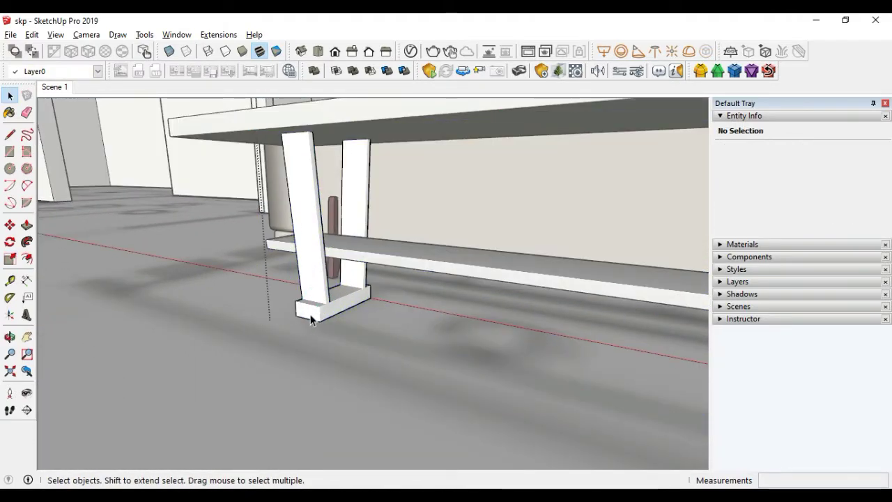
Select the leg foot face and reopen its corner rounding with FredoCorner Undo/Repair Rounding
{"action": "key", "text": "p"}
{"action": "scroll", "coordinate": [311, 319], "scroll_direction": "up", "scroll_amount": 2}
{"action": "scroll", "coordinate": [311, 319], "scroll_direction": "up", "scroll_amount": 1}
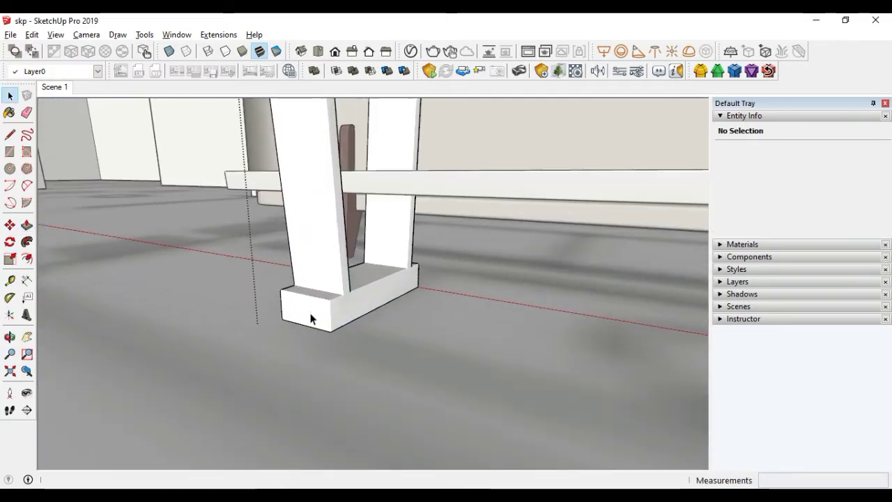
{"action": "left_click", "coordinate": [311, 319]}
{"action": "left_click", "coordinate": [313, 309]}
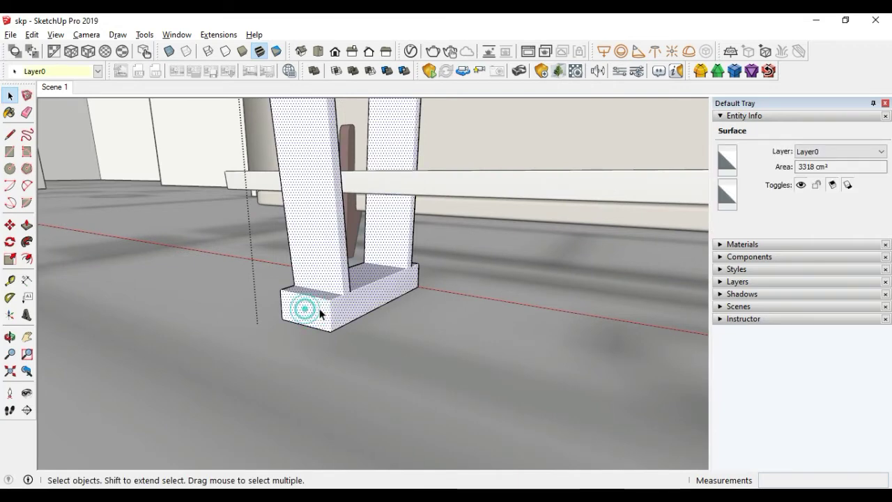
{"action": "mouse_move", "coordinate": [313, 309]}
{"action": "middle_mouse_down"}
{"action": "mouse_move", "coordinate": [458, 309]}
{"action": "mouse_move", "coordinate": [504, 319]}
{"action": "middle_mouse_up"}
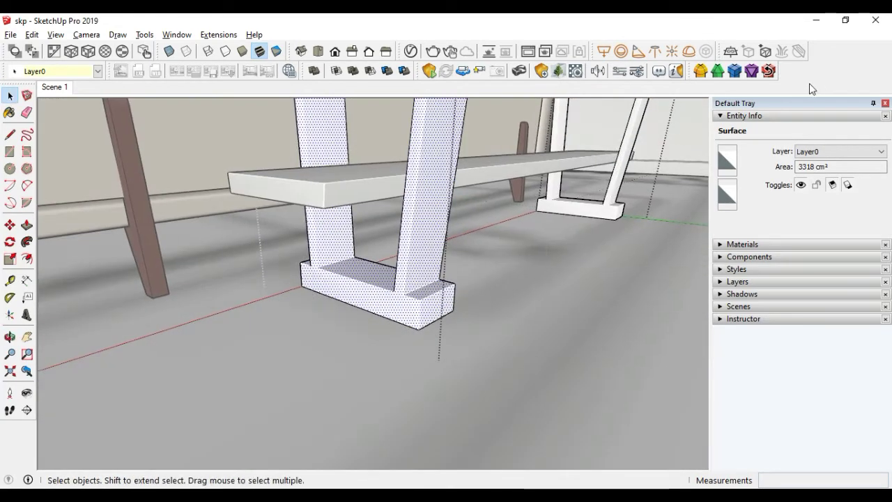
{"action": "left_click", "coordinate": [768, 70]}
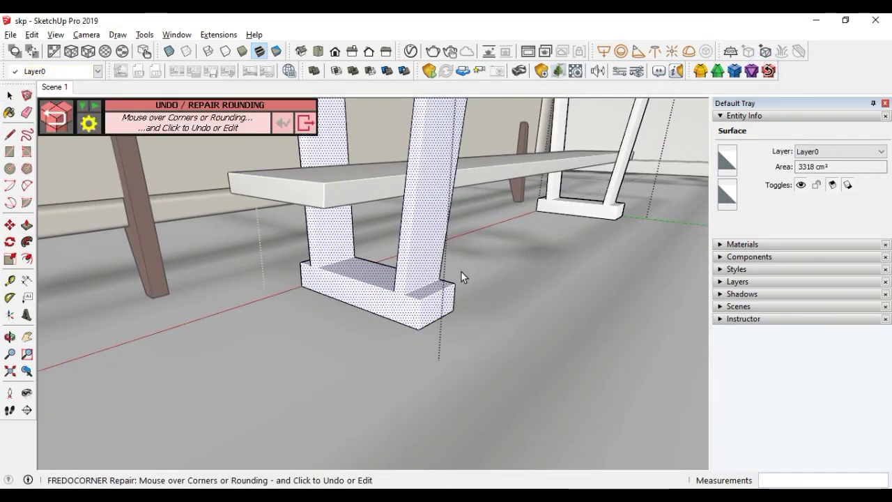
{"action": "left_click", "coordinate": [432, 297]}
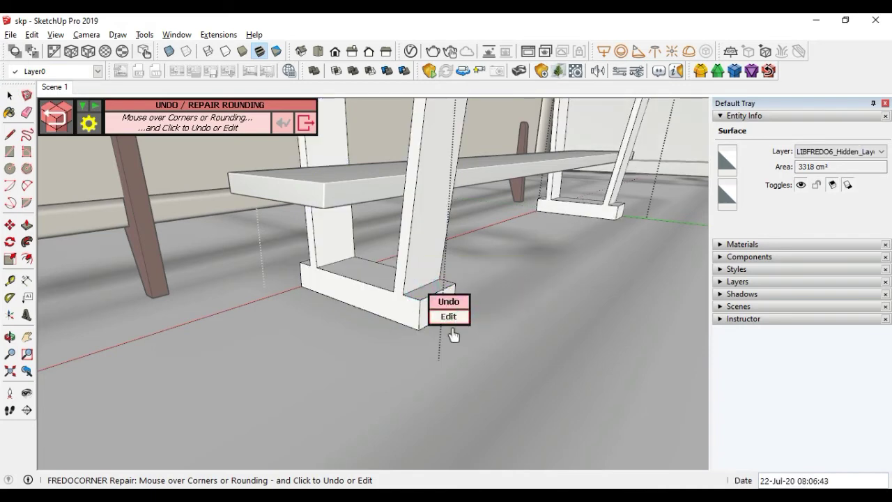
{"action": "left_click", "coordinate": [450, 319]}
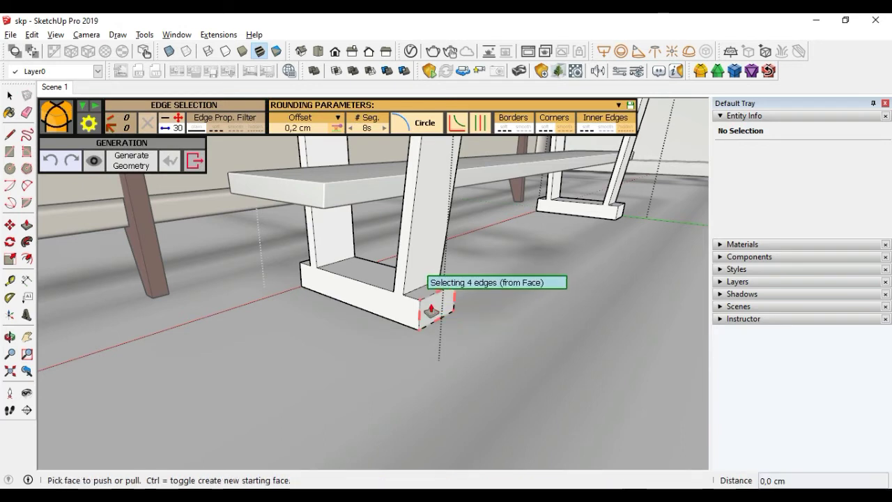
Push/Pull each leg foot's end face outward by 5 cm
{"action": "key", "text": "p"}
{"action": "left_click_drag", "start_coordinate": [432, 311], "coordinate": [459, 323]}
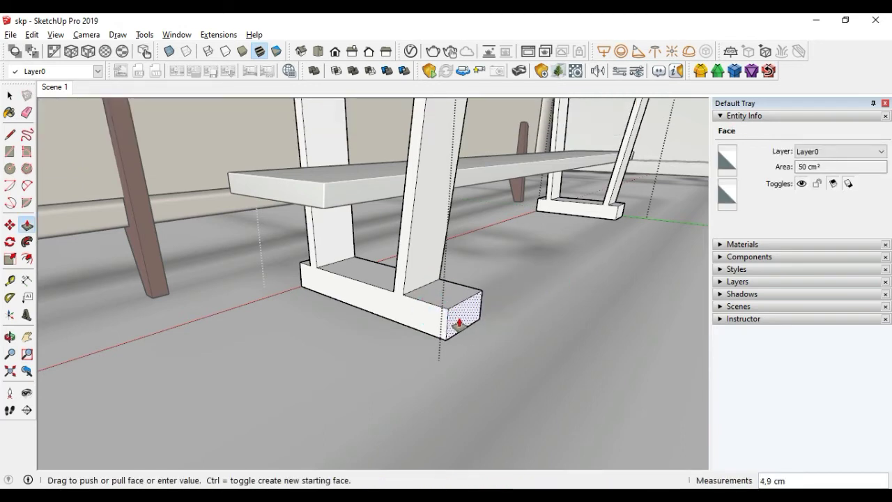
{"action": "type", "text": "5"}
{"action": "key", "text": "Return"}
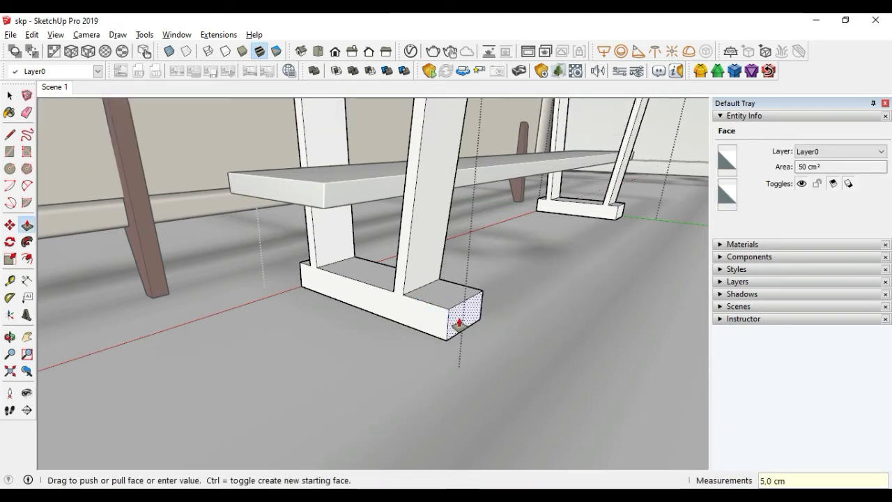
{"action": "mouse_move", "coordinate": [459, 323]}
{"action": "middle_mouse_down"}
{"action": "mouse_move", "coordinate": [617, 294]}
{"action": "mouse_move", "coordinate": [482, 324]}
{"action": "mouse_move", "coordinate": [451, 227]}
{"action": "mouse_move", "coordinate": [456, 269]}
{"action": "mouse_move", "coordinate": [277, 313]}
{"action": "mouse_move", "coordinate": [313, 341]}
{"action": "mouse_move", "coordinate": [272, 337]}
{"action": "middle_mouse_up"}
{"action": "left_click", "coordinate": [253, 323]}
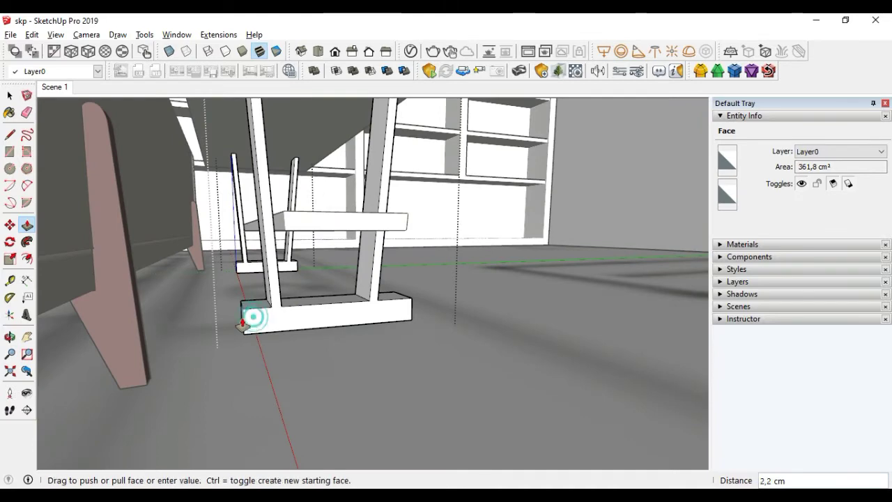
{"action": "mouse_move", "coordinate": [235, 329]}
{"action": "middle_mouse_down"}
{"action": "mouse_move", "coordinate": [255, 315]}
{"action": "mouse_move", "coordinate": [508, 275]}
{"action": "mouse_move", "coordinate": [379, 323]}
{"action": "mouse_move", "coordinate": [379, 282]}
{"action": "mouse_move", "coordinate": [339, 285]}
{"action": "mouse_move", "coordinate": [393, 225]}
{"action": "mouse_move", "coordinate": [417, 245]}
{"action": "mouse_move", "coordinate": [428, 237]}
{"action": "middle_mouse_up"}
{"action": "left_click", "coordinate": [379, 282]}
{"action": "type", "text": "5"}
{"action": "left_click", "coordinate": [428, 237]}
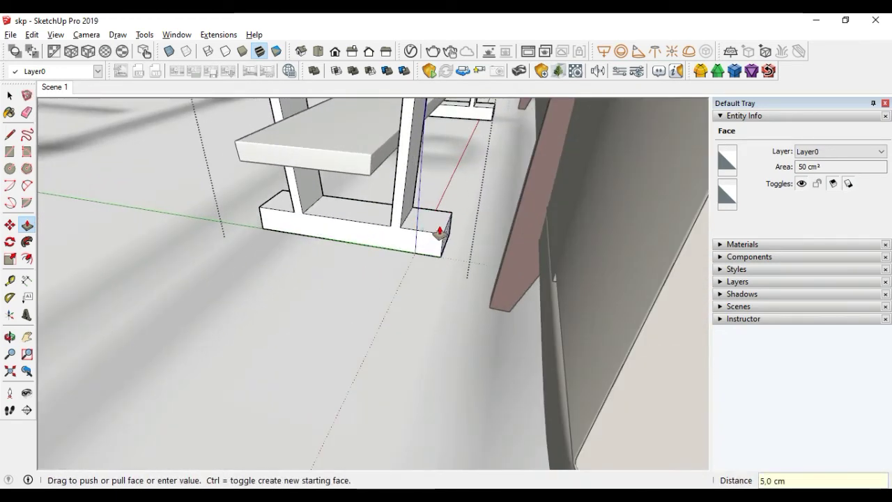
{"action": "left_click", "coordinate": [440, 234]}
{"action": "middle_click_drag", "start_coordinate": [440, 234], "coordinate": [236, 276]}
Regenerate FredoCorner rounding on the console table group at 0,2 cm with 8 segments
{"action": "key", "text": "space"}
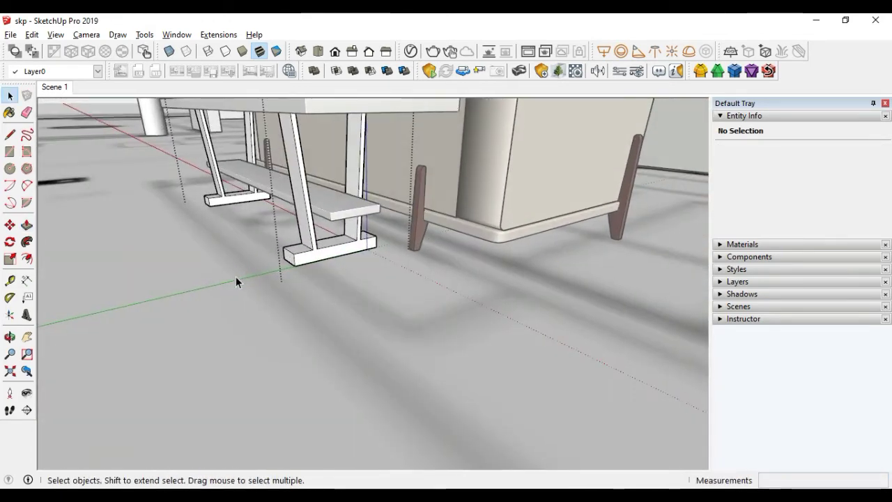
{"action": "left_click", "coordinate": [237, 279]}
{"action": "left_click", "coordinate": [320, 263]}
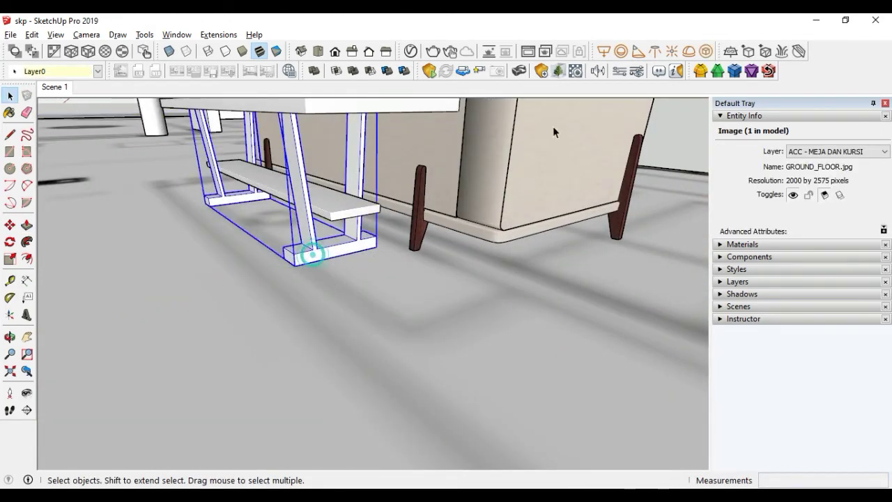
{"action": "left_click", "coordinate": [700, 71]}
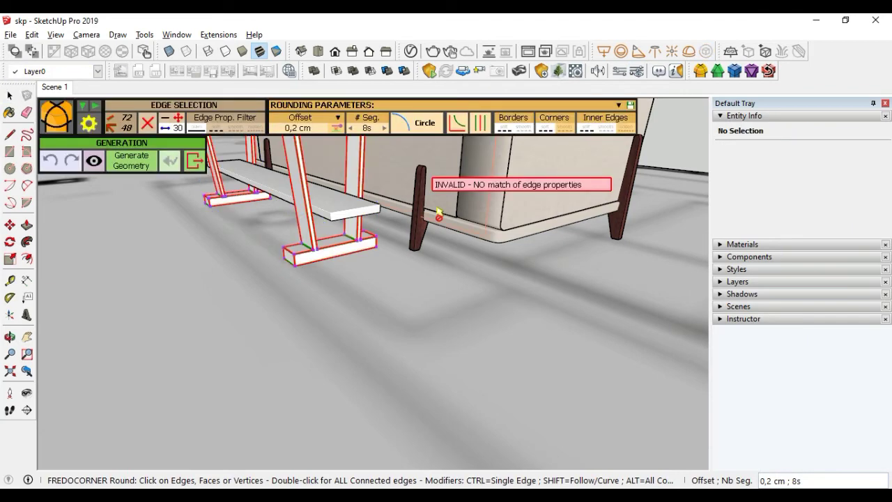
{"action": "left_click", "coordinate": [433, 316]}
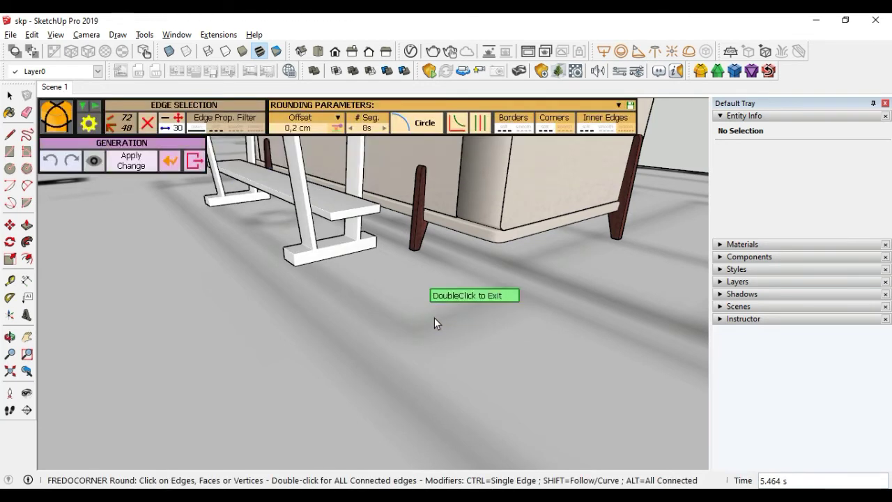
{"action": "double_click", "coordinate": [434, 323]}
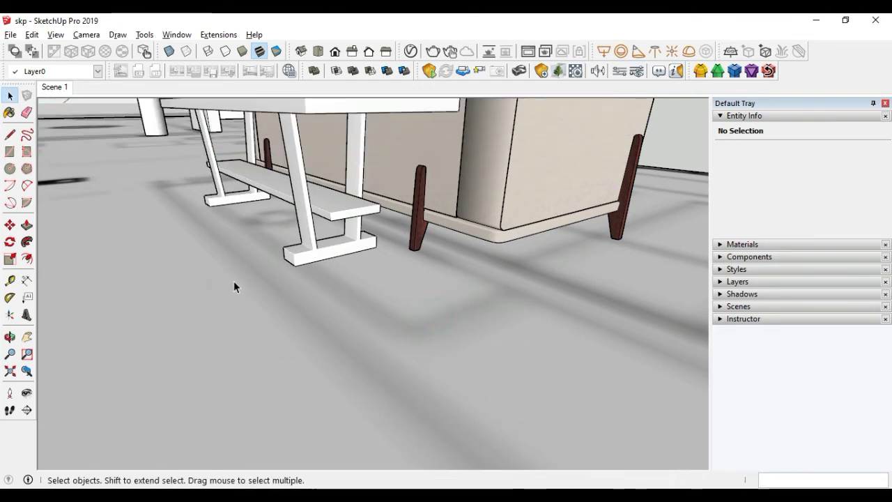
{"action": "scroll", "coordinate": [233, 281], "scroll_direction": "up", "scroll_amount": 2}
{"action": "left_click", "coordinate": [65, 89]}
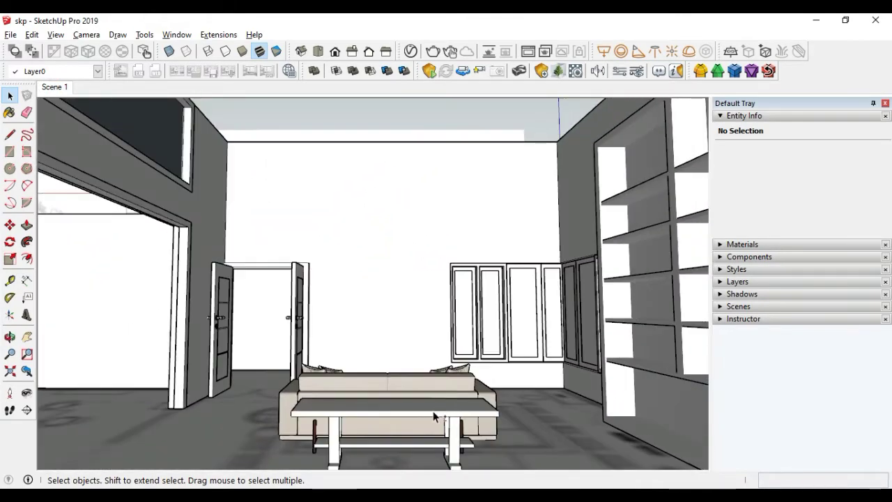
{"action": "middle_click_drag", "start_coordinate": [433, 411], "coordinate": [409, 343]}
{"action": "scroll", "coordinate": [343, 373], "scroll_direction": "up", "scroll_amount": 2}
{"action": "scroll", "coordinate": [339, 380], "scroll_direction": "up", "scroll_amount": 2}
{"action": "scroll", "coordinate": [353, 343], "scroll_direction": "up", "scroll_amount": 2}
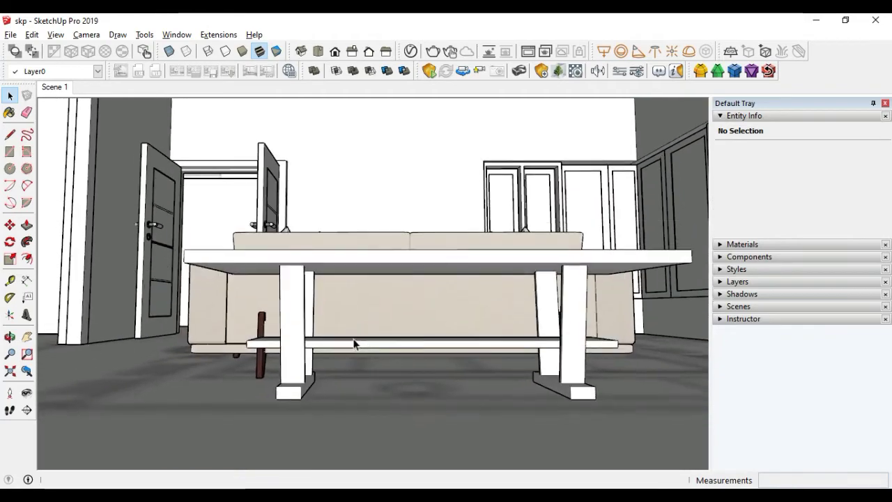
{"action": "mouse_move", "coordinate": [354, 343]}
{"action": "middle_mouse_down"}
{"action": "mouse_move", "coordinate": [474, 375]}
{"action": "mouse_move", "coordinate": [564, 414]}
{"action": "middle_mouse_up"}
{"action": "scroll", "coordinate": [436, 370], "scroll_direction": "up", "scroll_amount": 2}
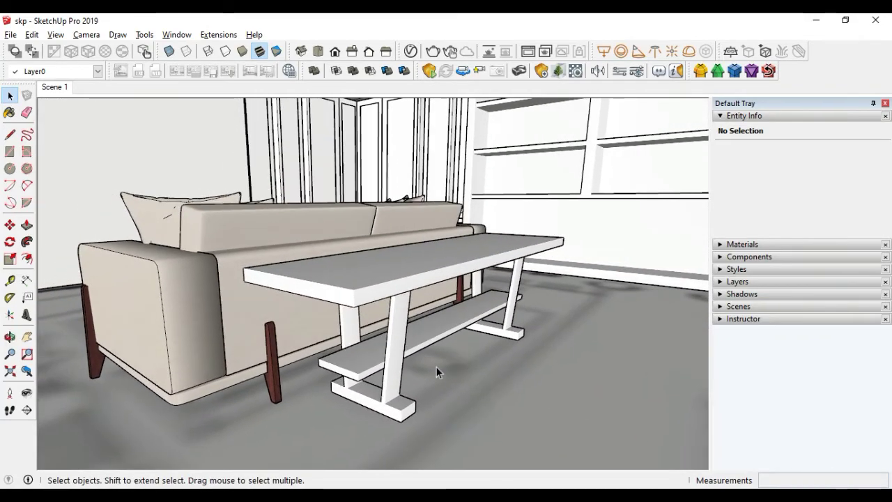
{"action": "mouse_move", "coordinate": [436, 367]}
{"action": "middle_mouse_down"}
{"action": "mouse_move", "coordinate": [474, 375]}
{"action": "mouse_move", "coordinate": [458, 365]}
{"action": "mouse_move", "coordinate": [489, 363]}
{"action": "mouse_move", "coordinate": [453, 340]}
{"action": "middle_mouse_up"}
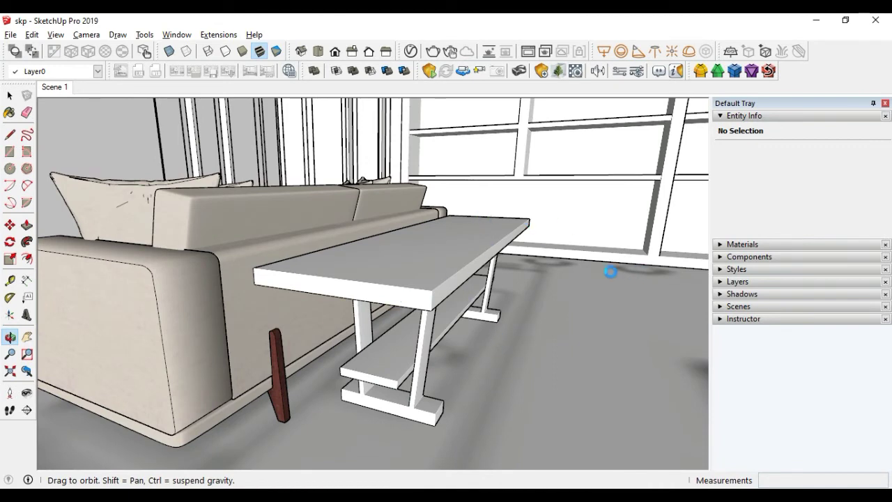
{"action": "mouse_move", "coordinate": [407, 298]}
{"action": "middle_mouse_down"}
{"action": "mouse_move", "coordinate": [400, 309]}
{"action": "mouse_move", "coordinate": [409, 279]}
{"action": "mouse_move", "coordinate": [428, 273]}
{"action": "middle_mouse_up"}
Select the lower shelf, leg frame and tabletop and Make Group from them
{"action": "left_click", "coordinate": [406, 296]}
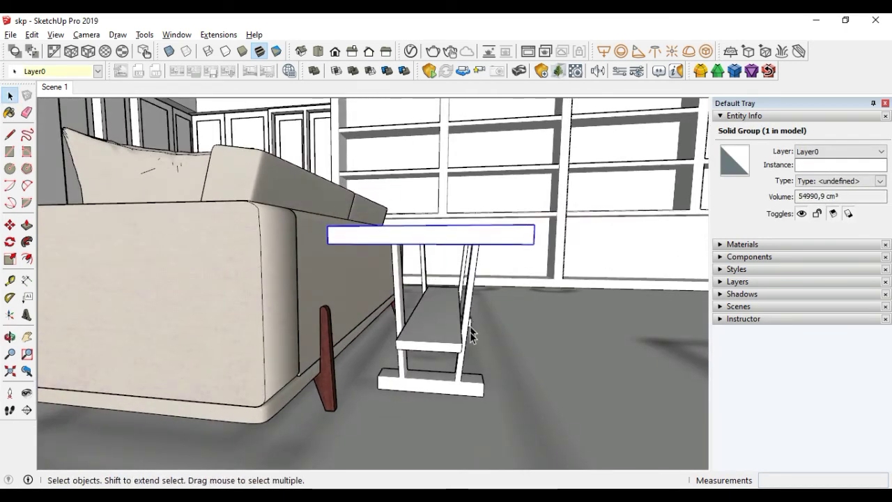
{"action": "left_click", "coordinate": [459, 341]}
{"action": "left_click", "coordinate": [473, 279], "text": "shift"}
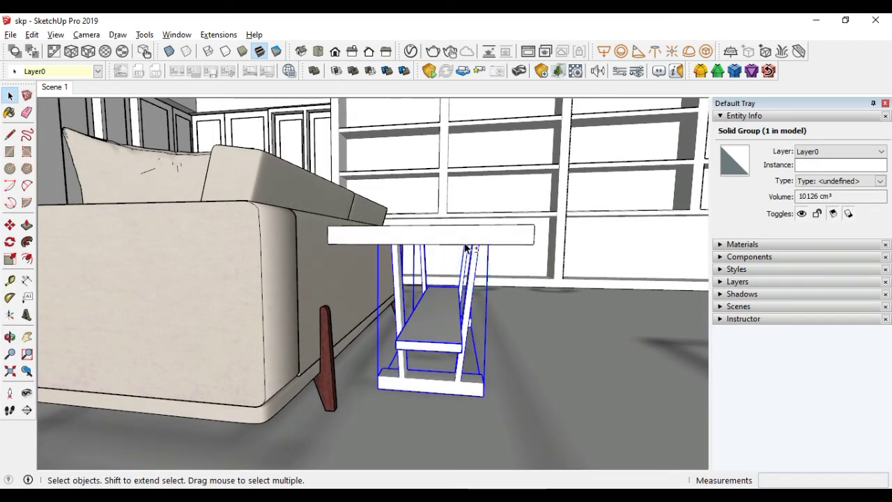
{"action": "left_click", "coordinate": [464, 240], "text": "shift"}
{"action": "right_click", "coordinate": [465, 245]}
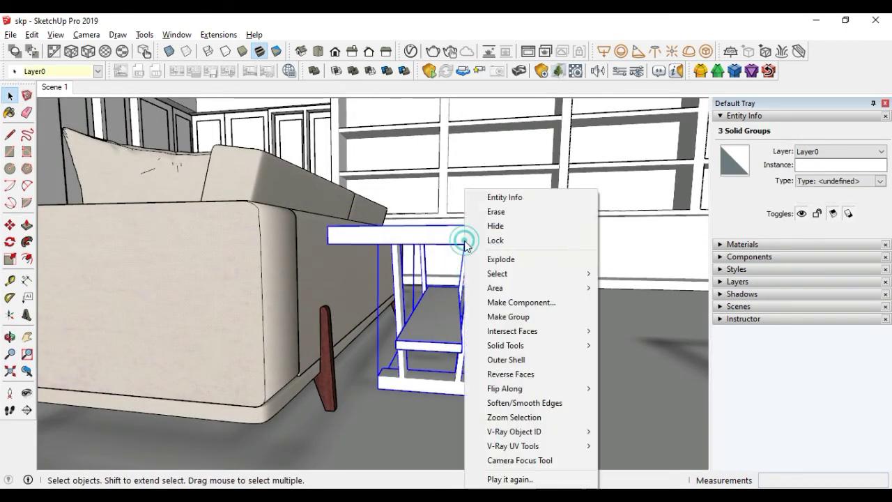
{"action": "left_click", "coordinate": [513, 317]}
{"action": "mouse_move", "coordinate": [495, 309]}
{"action": "middle_mouse_down"}
{"action": "mouse_move", "coordinate": [479, 335]}
{"action": "mouse_move", "coordinate": [409, 295]}
{"action": "middle_mouse_up"}
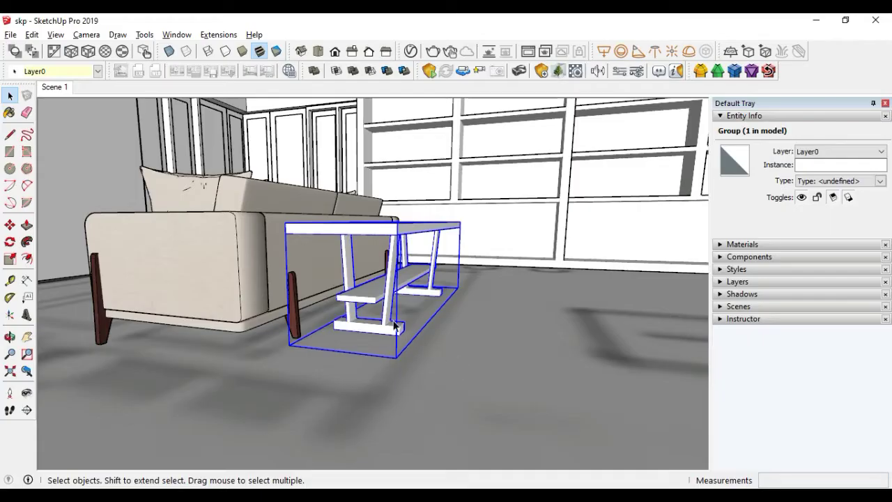
{"action": "middle_click_drag", "start_coordinate": [394, 326], "coordinate": [417, 275]}
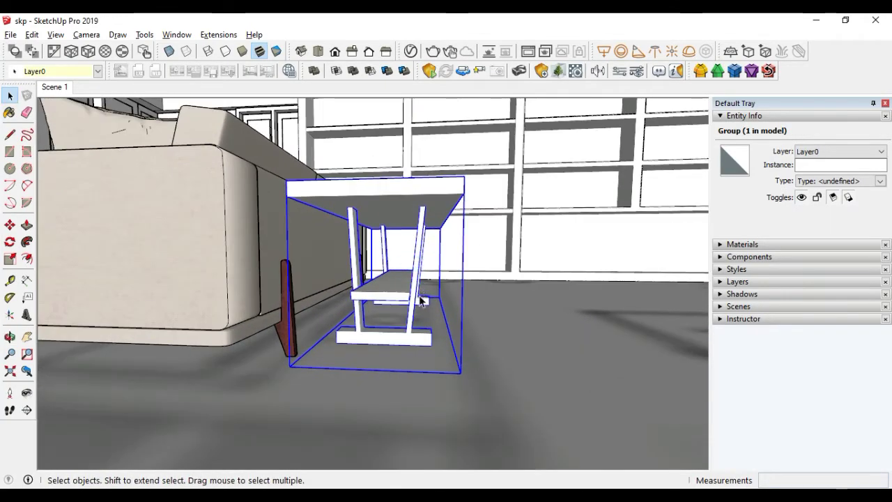
Scale the leg and shelf frame wider along the green axis from both sides, about 1.06 each
{"action": "left_click", "coordinate": [419, 304]}
{"action": "left_click", "coordinate": [413, 323]}
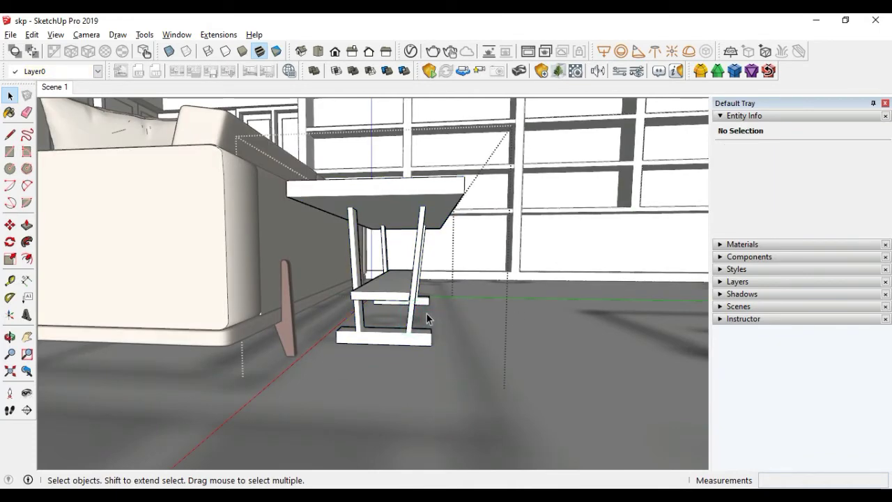
{"action": "left_click", "coordinate": [418, 316]}
{"action": "key", "text": "s"}
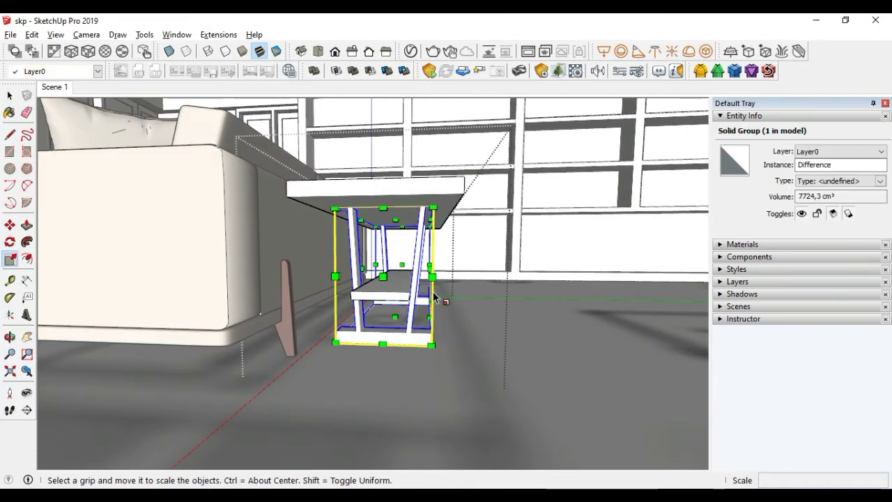
{"action": "left_click_drag", "start_coordinate": [433, 277], "coordinate": [434, 259]}
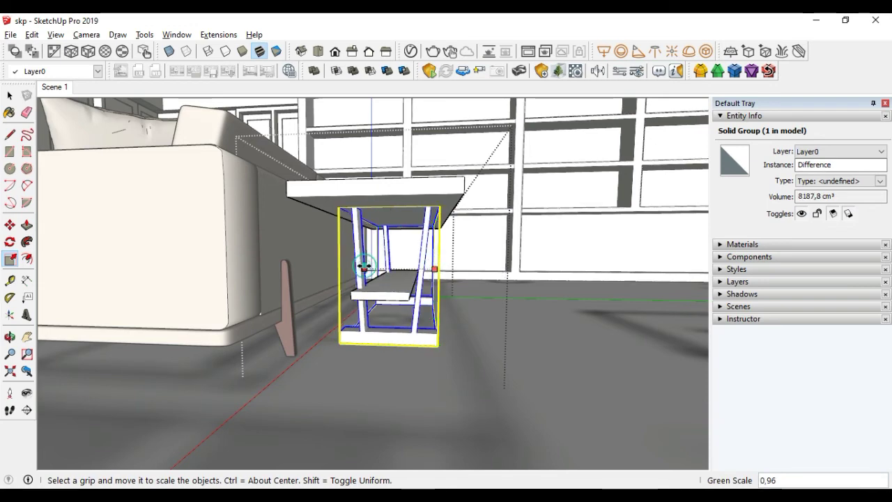
{"action": "left_click_drag", "start_coordinate": [361, 268], "coordinate": [357, 268]}
{"action": "type", "text": "1,"}
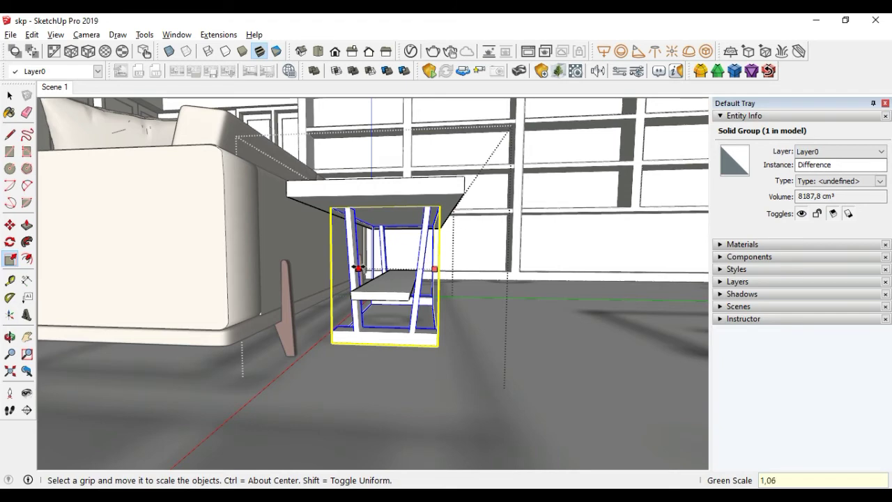
{"action": "left_click", "coordinate": [359, 269]}
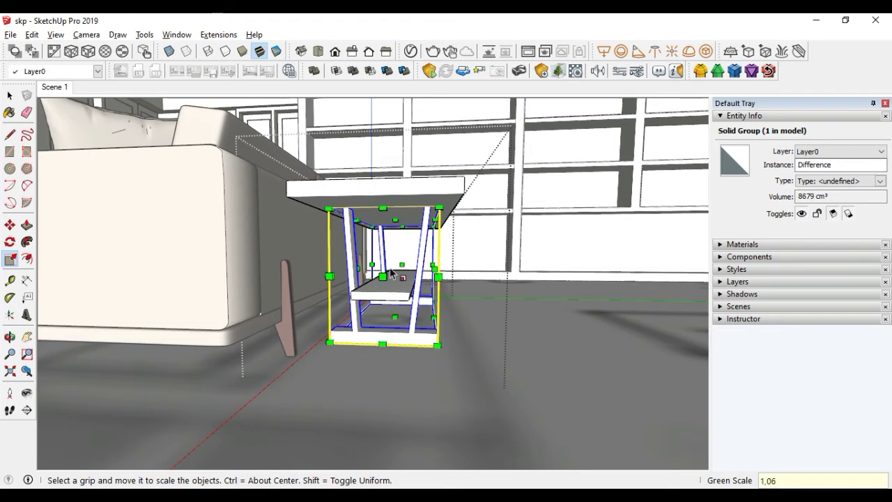
Clear the selection and orbit to an overview of the whole table
{"action": "scroll", "coordinate": [392, 274], "scroll_direction": "up", "scroll_amount": 3}
{"action": "key", "text": "space"}
{"action": "left_click", "coordinate": [559, 370]}
{"action": "mouse_move", "coordinate": [534, 338]}
{"action": "middle_mouse_down"}
{"action": "mouse_move", "coordinate": [509, 316]}
{"action": "mouse_move", "coordinate": [442, 352]}
{"action": "mouse_move", "coordinate": [478, 349]}
{"action": "middle_mouse_up"}
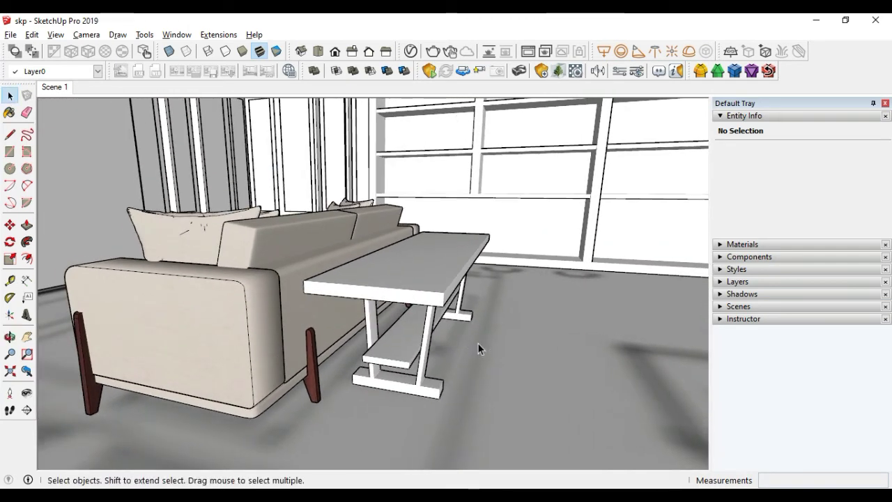
{"action": "key", "text": "b"}
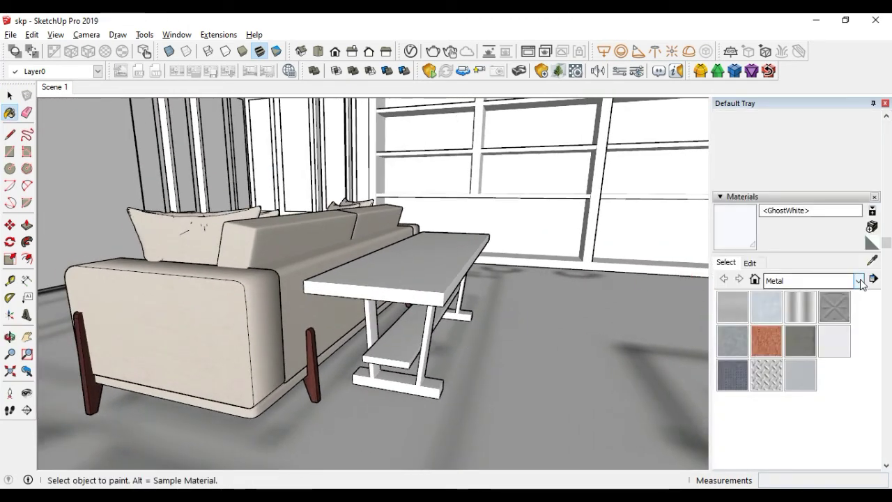
Paint the table with Wood Cherry Original from the Wood materials and inspect the result
{"action": "left_click", "coordinate": [860, 281]}
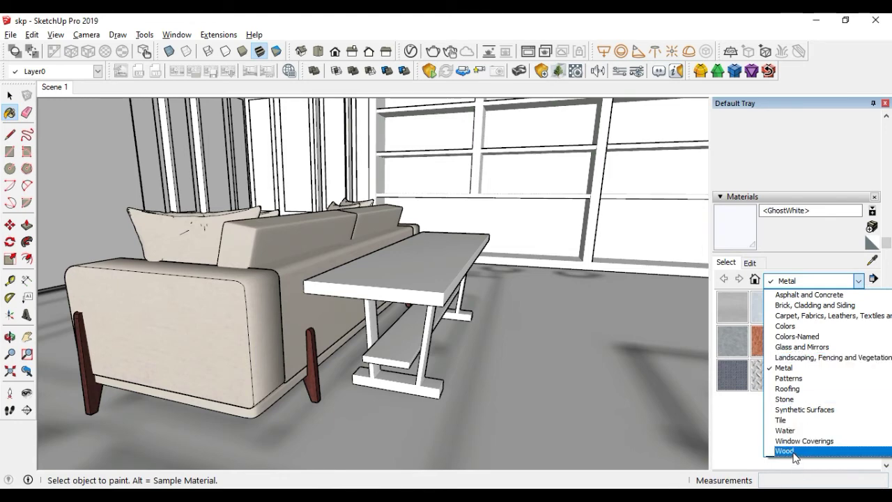
{"action": "left_click", "coordinate": [787, 451]}
{"action": "left_click", "coordinate": [733, 307]}
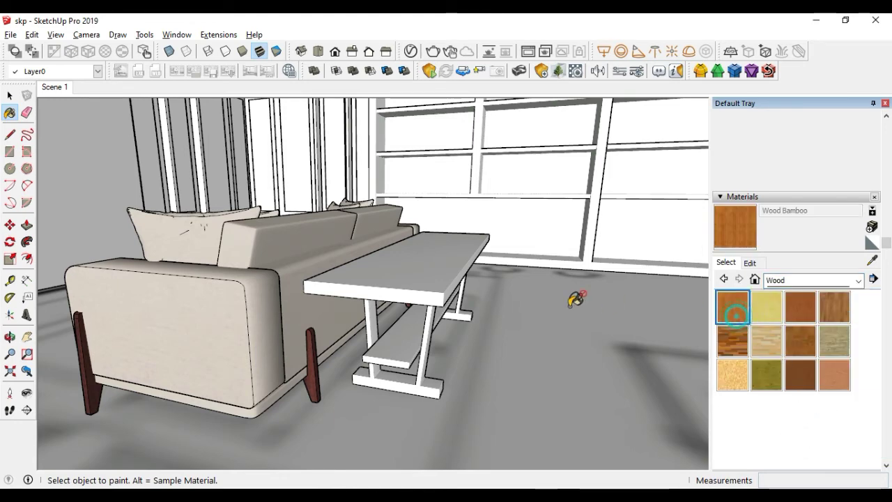
{"action": "left_click", "coordinate": [800, 306]}
{"action": "left_click", "coordinate": [403, 269]}
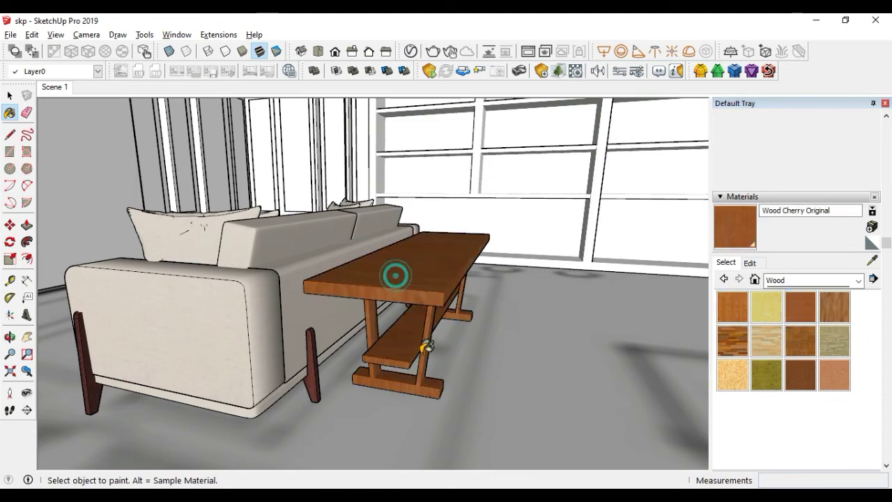
{"action": "mouse_move", "coordinate": [434, 374]}
{"action": "middle_mouse_down"}
{"action": "mouse_move", "coordinate": [358, 371]}
{"action": "mouse_move", "coordinate": [430, 370]}
{"action": "middle_mouse_up"}
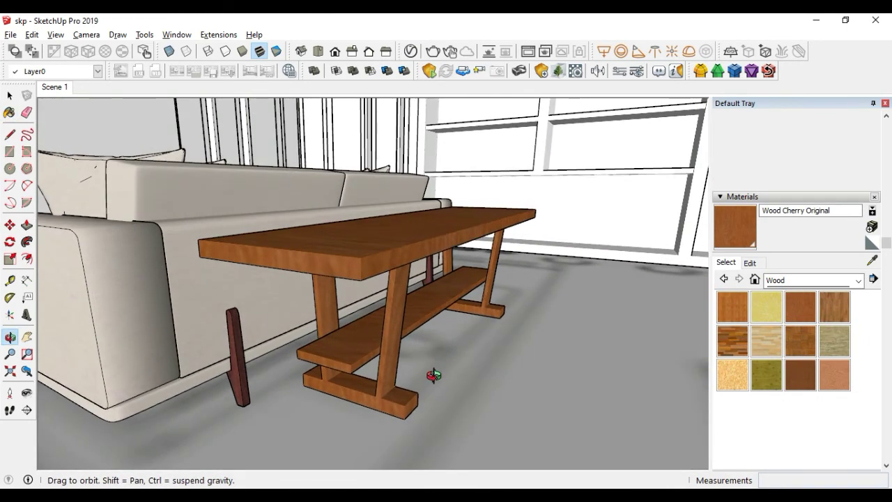
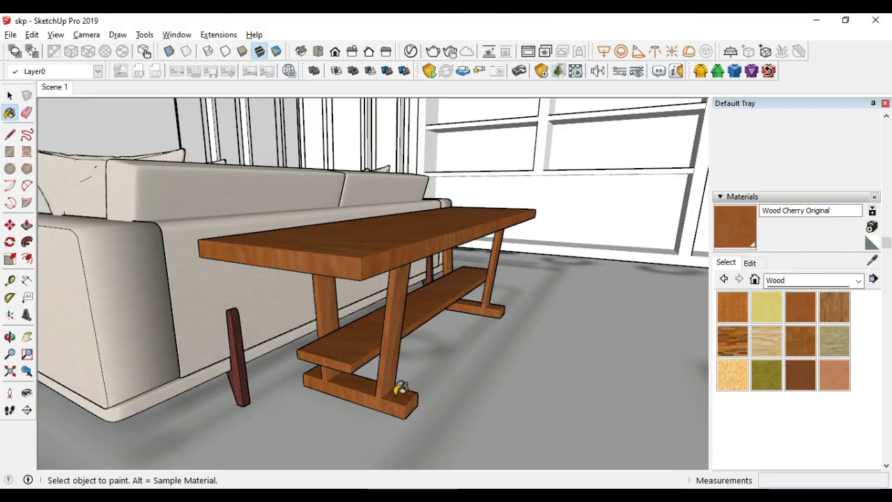
Check the living-room reference photo, then open the console table for editing and select the front trestle leg
{"action": "key", "text": "alt+Tab"}
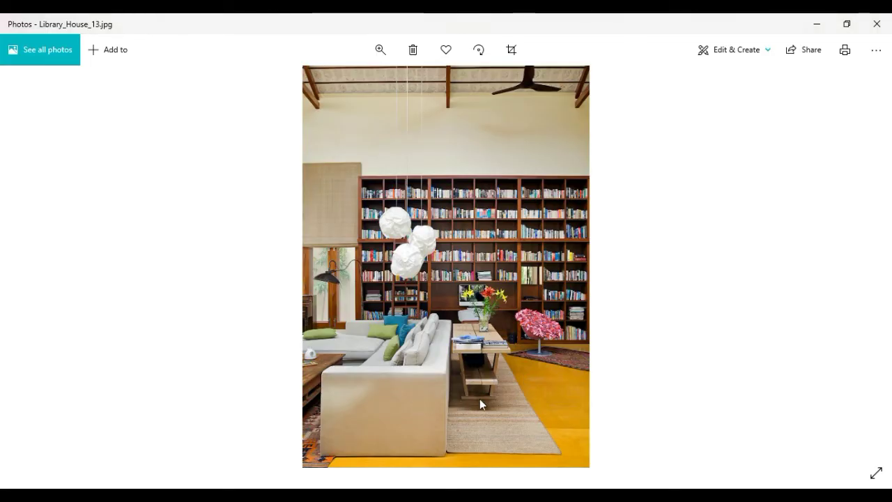
{"action": "key", "text": "alt+Tab"}
{"action": "key", "text": "space"}
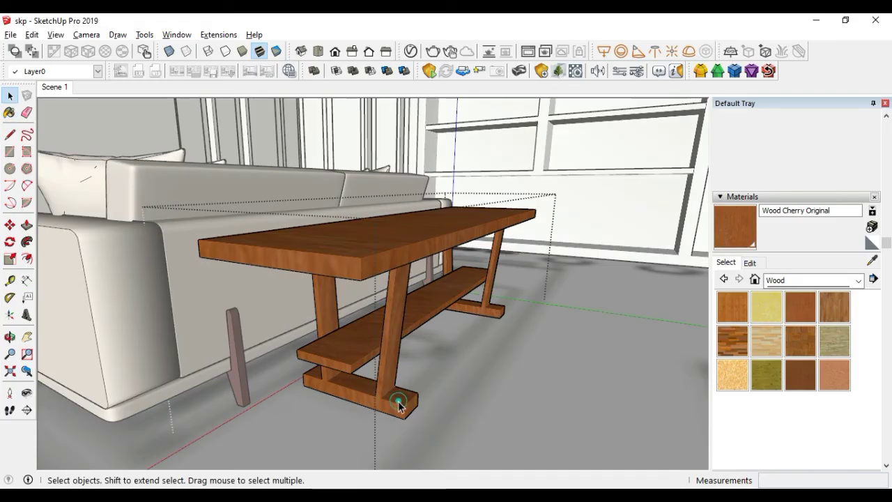
{"action": "left_click", "coordinate": [402, 403]}
{"action": "double_click", "coordinate": [402, 403]}
{"action": "left_click", "coordinate": [402, 402]}
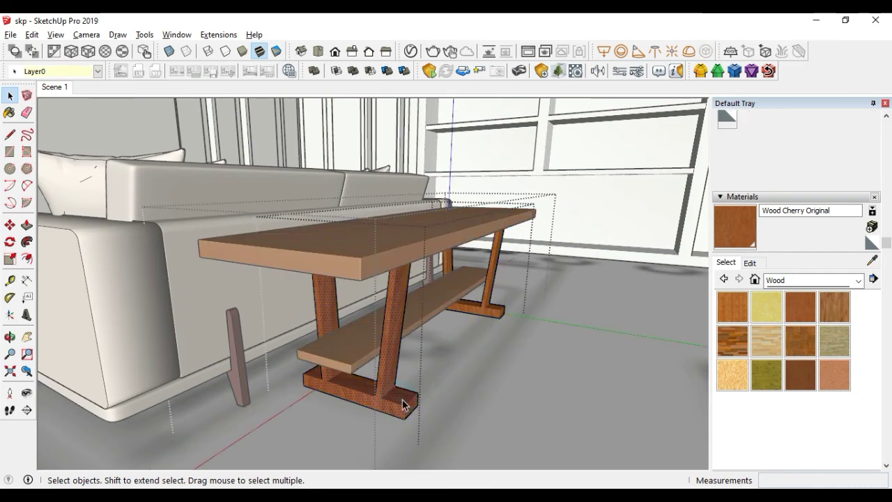
{"action": "left_click", "coordinate": [402, 401]}
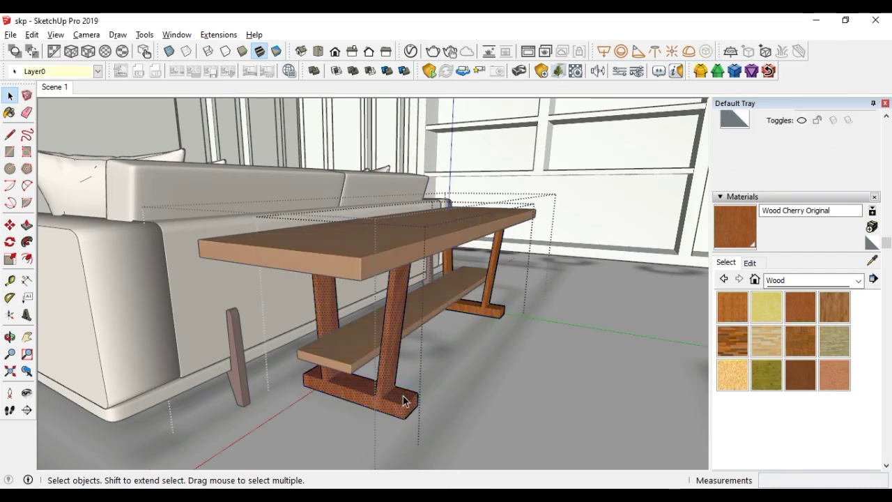
Select the top face of the front foot and edit its existing FredoCorner rounding (0.2 cm, 8 segments)
{"action": "key", "text": "p"}
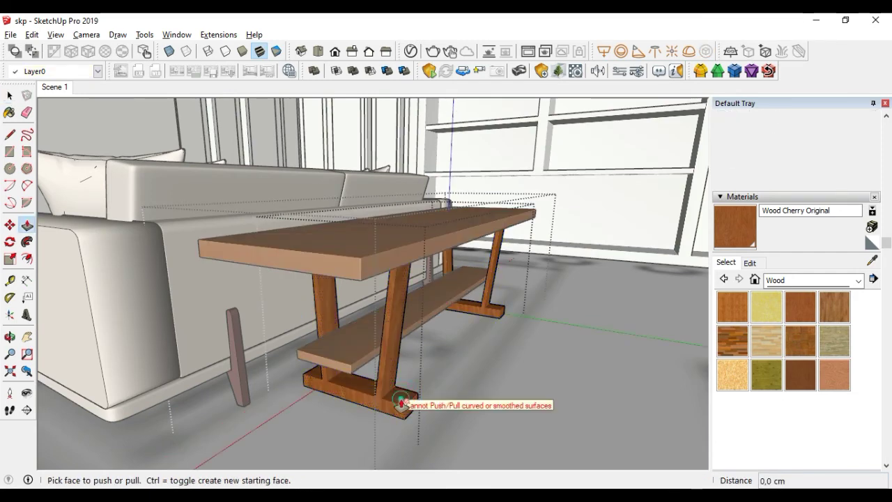
{"action": "scroll", "coordinate": [402, 403], "scroll_direction": "up", "scroll_amount": 2}
{"action": "key", "text": "space"}
{"action": "scroll", "coordinate": [401, 403], "scroll_direction": "up", "scroll_amount": 2}
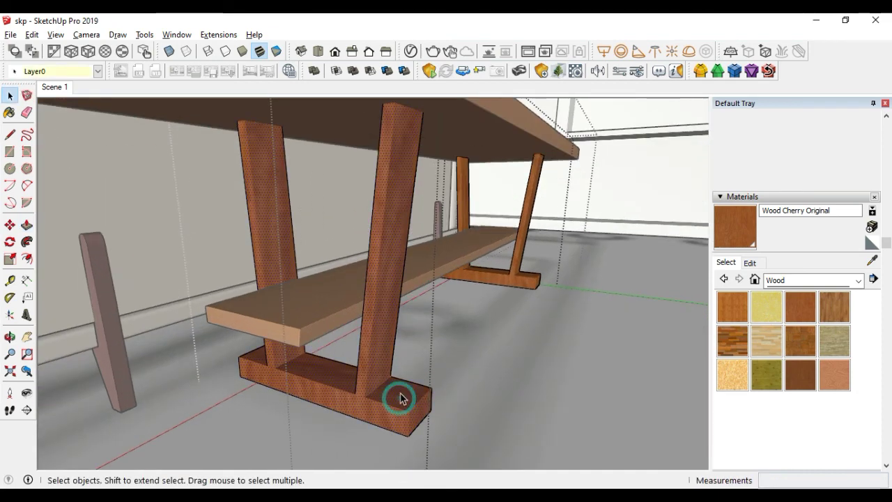
{"action": "left_click", "coordinate": [400, 398]}
{"action": "left_click", "coordinate": [768, 70]}
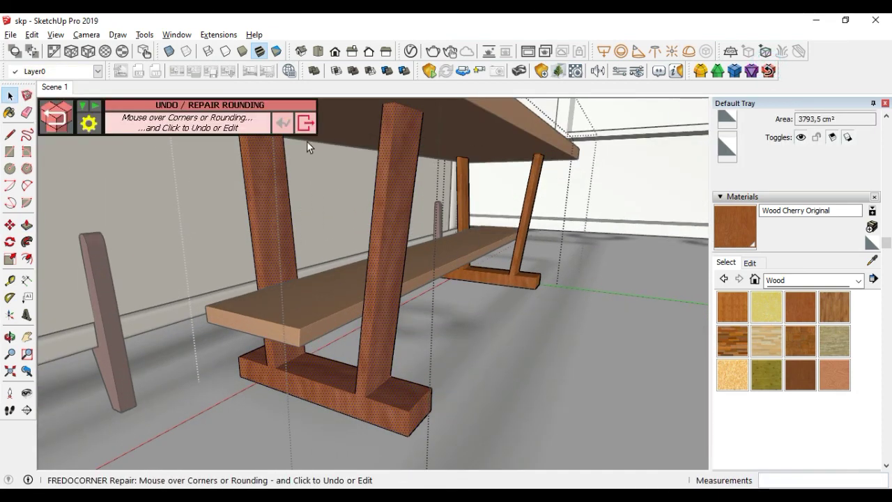
{"action": "mouse_move", "coordinate": [411, 414]}
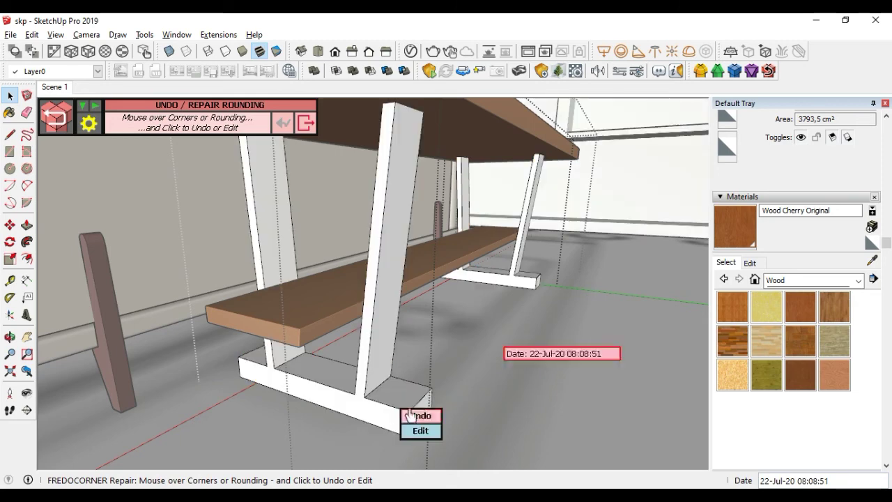
{"action": "left_click", "coordinate": [421, 430]}
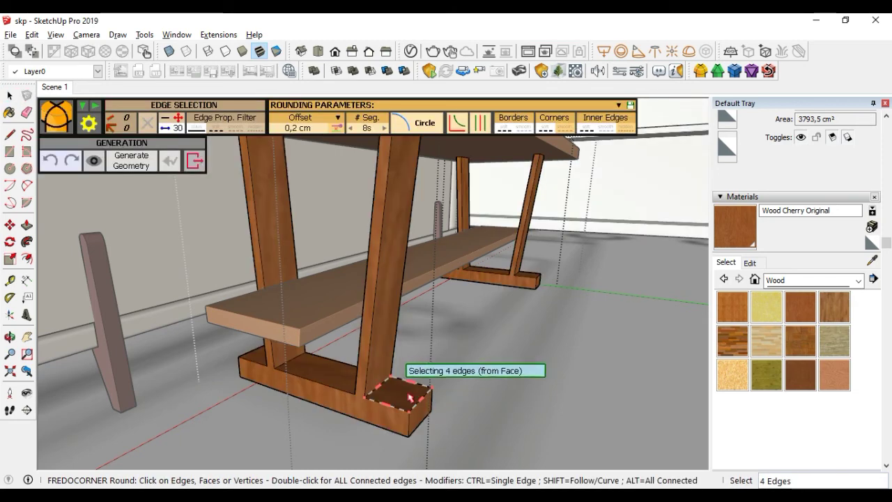
Push the front foot's corner face down 0,5 cm and its small top face down 2 cm
{"action": "key", "text": "p"}
{"action": "left_click_drag", "start_coordinate": [401, 398], "coordinate": [401, 408]}
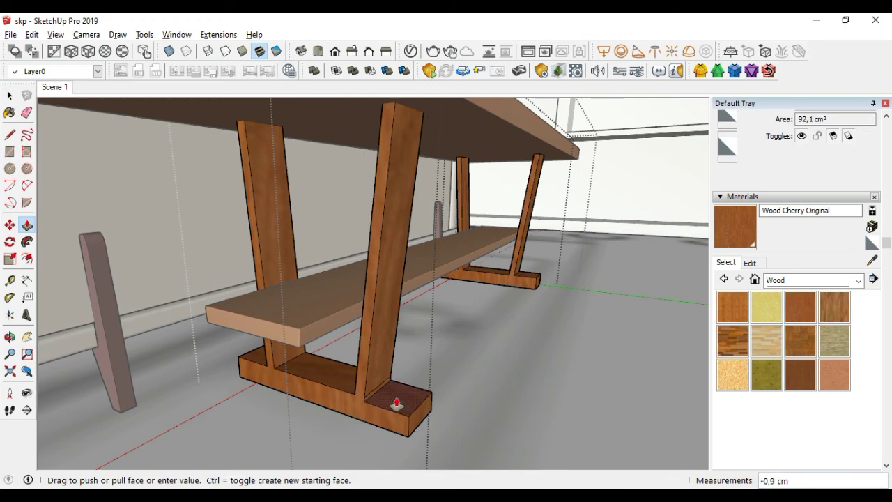
{"action": "key", "text": "Return"}
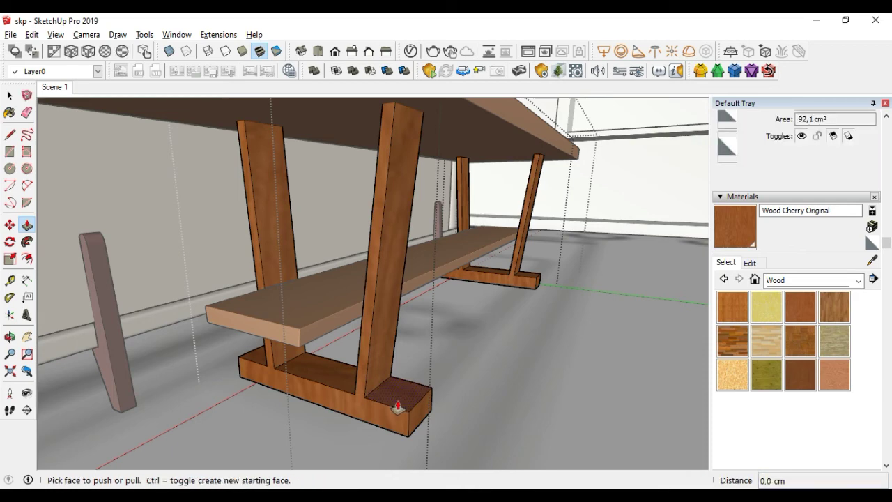
{"action": "left_click", "coordinate": [398, 403]}
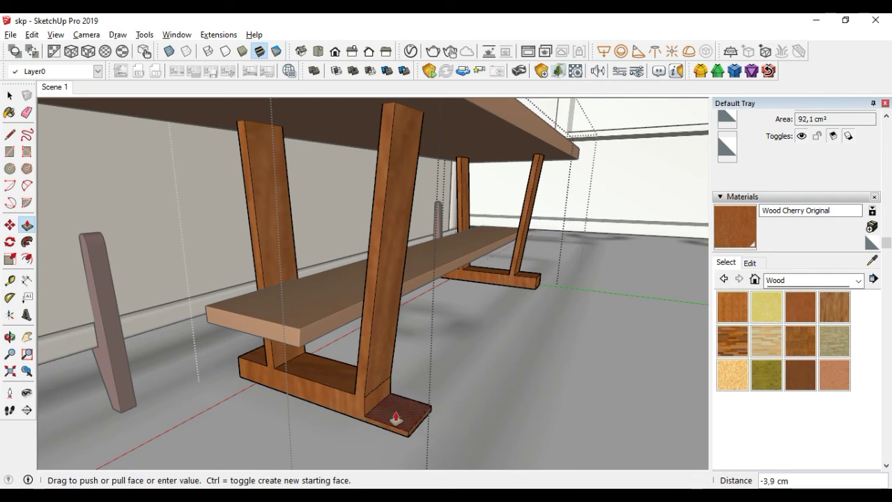
{"action": "key", "text": "Return"}
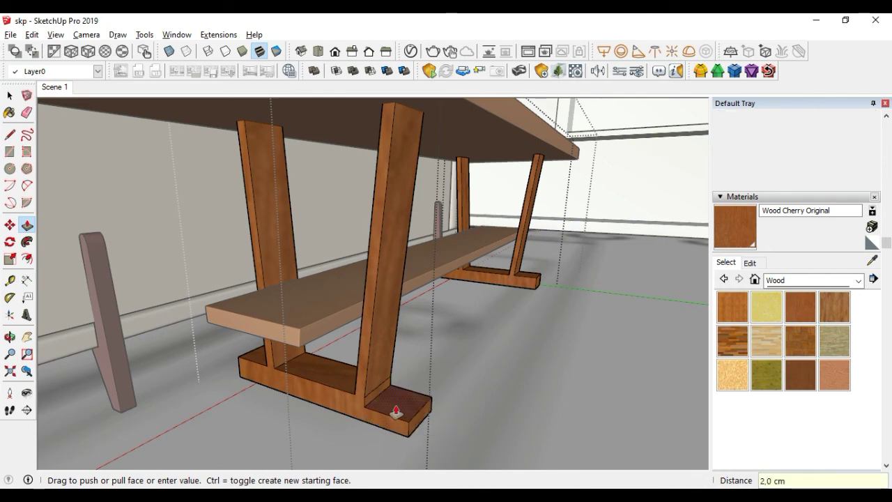
Repeat the same push on the foot faces beside the left leg and on the rear foot
{"action": "double_click", "coordinate": [259, 367]}
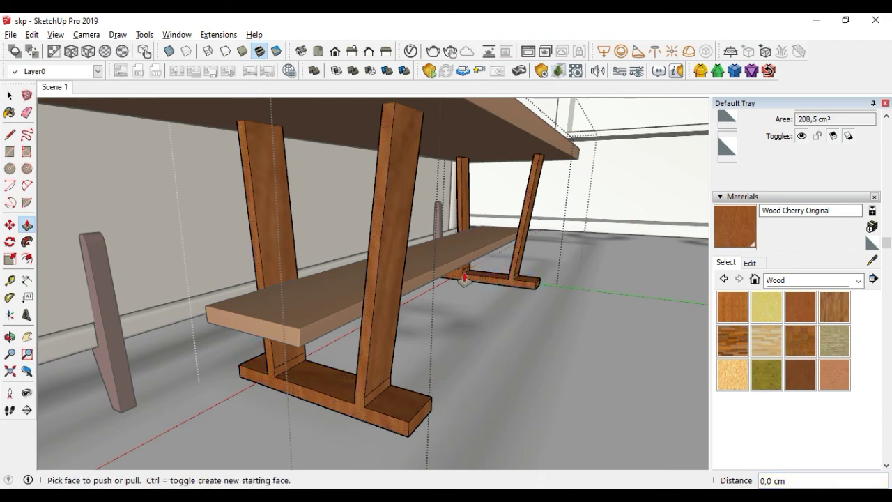
{"action": "middle_click_drag", "start_coordinate": [462, 279], "coordinate": [449, 280]}
{"action": "double_click", "coordinate": [452, 276]}
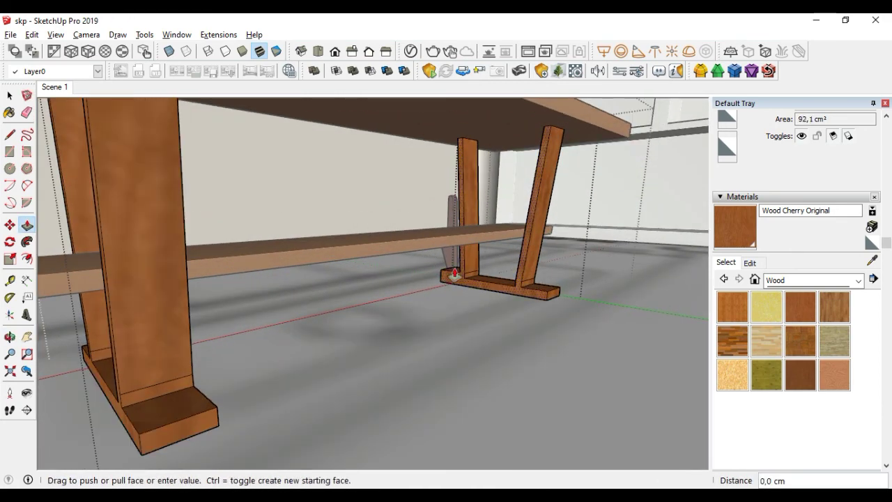
{"action": "scroll", "coordinate": [537, 281], "scroll_direction": "up", "scroll_amount": 2}
{"action": "scroll", "coordinate": [540, 281], "scroll_direction": "up", "scroll_amount": 2}
Erase the stray edge on the slanted front leg and return to a full view of the table
{"action": "key", "text": "e"}
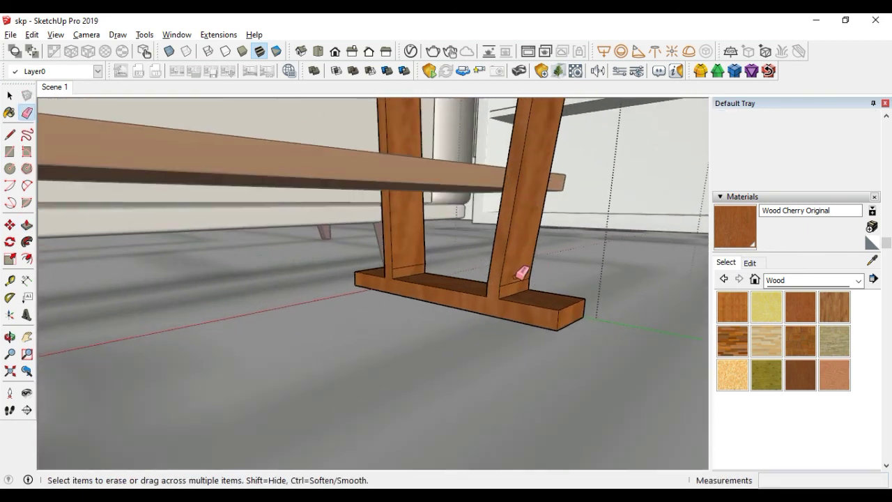
{"action": "left_click", "coordinate": [528, 281]}
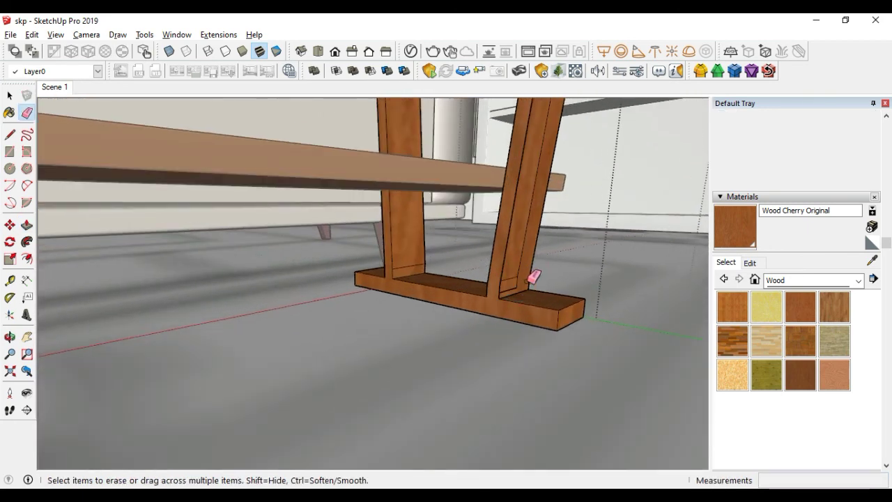
{"action": "scroll", "coordinate": [488, 286], "scroll_direction": "down", "scroll_amount": 2}
{"action": "scroll", "coordinate": [397, 301], "scroll_direction": "down", "scroll_amount": 3}
{"action": "mouse_move", "coordinate": [347, 308]}
{"action": "middle_mouse_down"}
{"action": "mouse_move", "coordinate": [404, 313]}
{"action": "mouse_move", "coordinate": [542, 391]}
{"action": "middle_mouse_up"}
{"action": "key", "text": "space"}
Round every edge of the whole console table with FredoCorner's 0,2 cm, 8-segment profile, then view it behind the sofa
{"action": "left_click", "coordinate": [380, 382]}
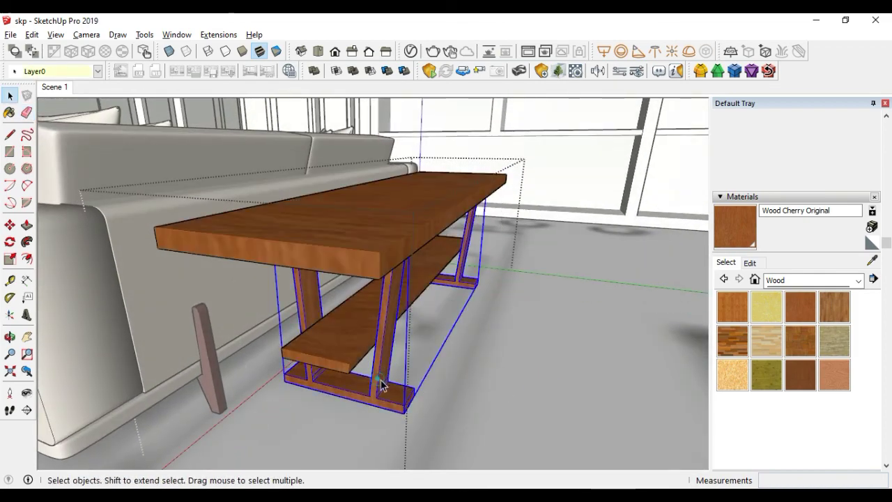
{"action": "left_click", "coordinate": [707, 51]}
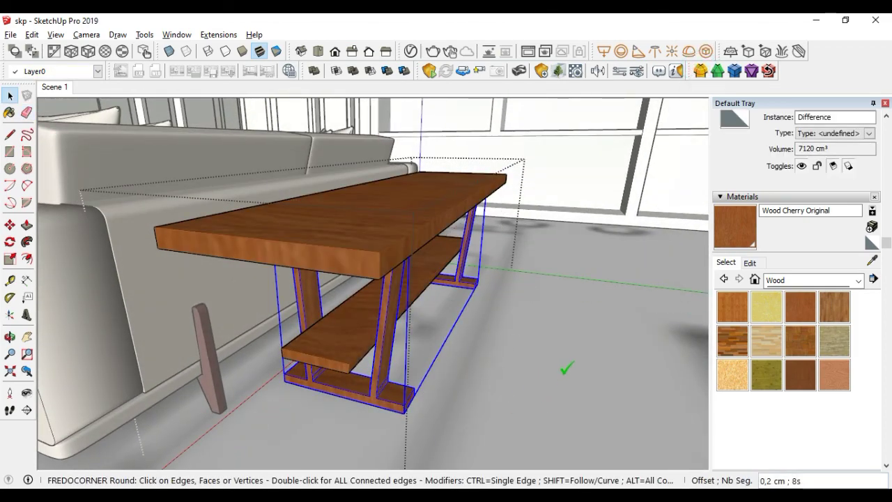
{"action": "left_click", "coordinate": [558, 356]}
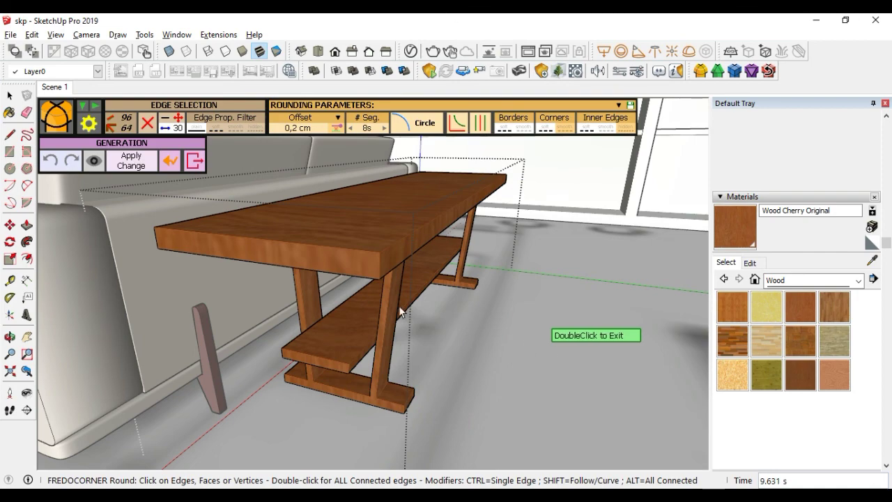
{"action": "double_click", "coordinate": [601, 328]}
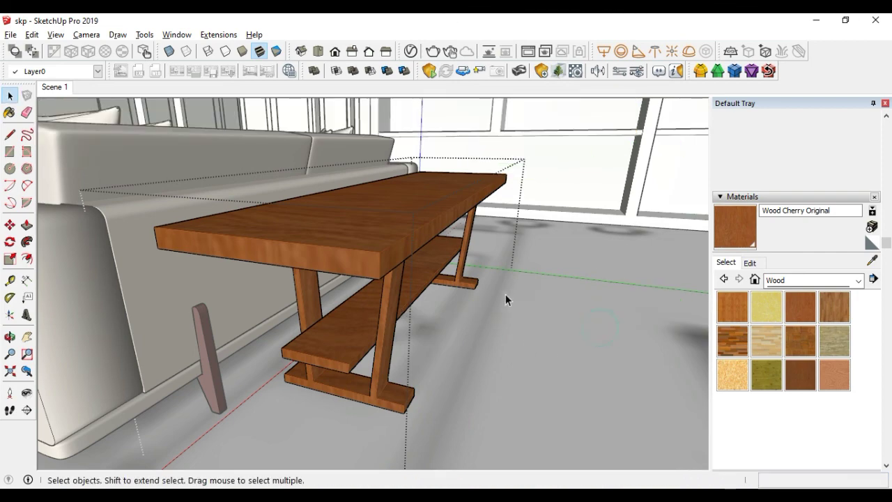
{"action": "middle_click_drag", "start_coordinate": [505, 295], "coordinate": [488, 293]}
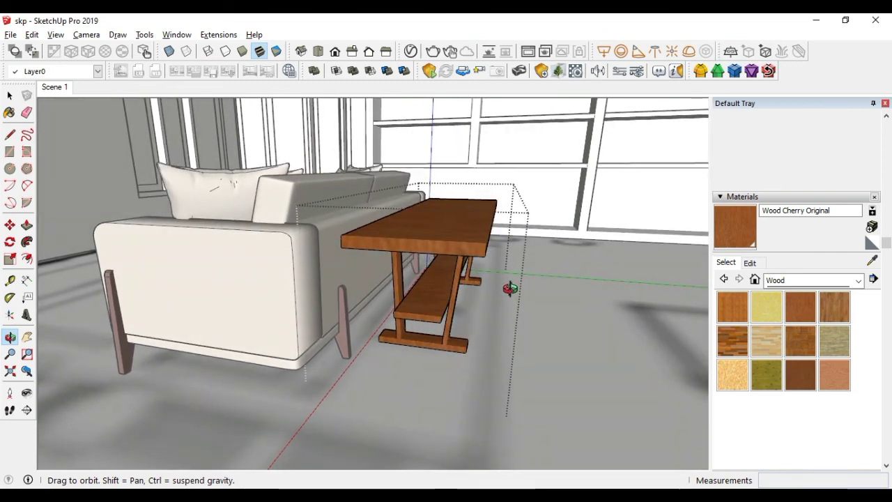
{"action": "middle_click_drag", "start_coordinate": [488, 293], "coordinate": [509, 289]}
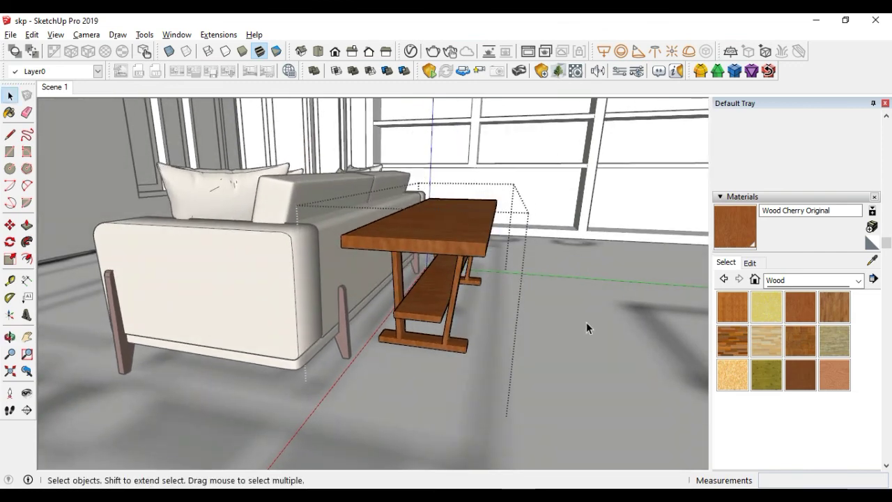
{"action": "mouse_move", "coordinate": [587, 323]}
{"action": "middle_mouse_down"}
{"action": "mouse_move", "coordinate": [555, 326]}
{"action": "mouse_move", "coordinate": [549, 339]}
{"action": "mouse_move", "coordinate": [488, 321]}
{"action": "middle_mouse_up"}
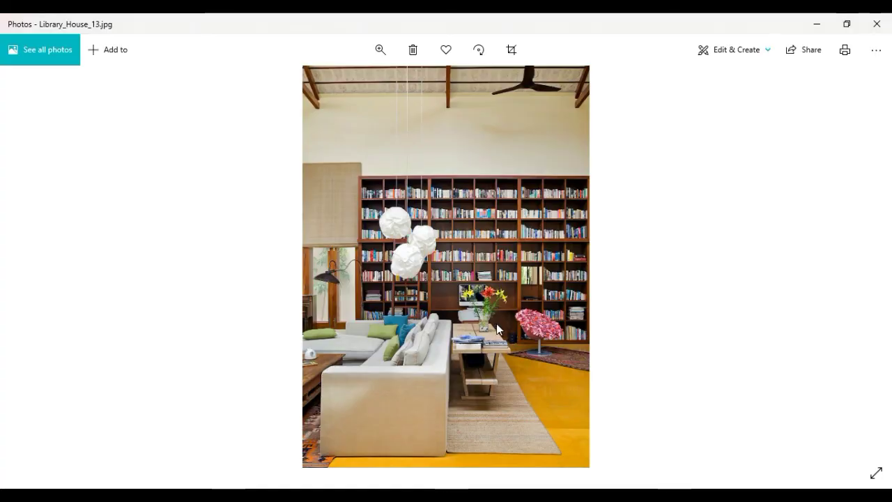